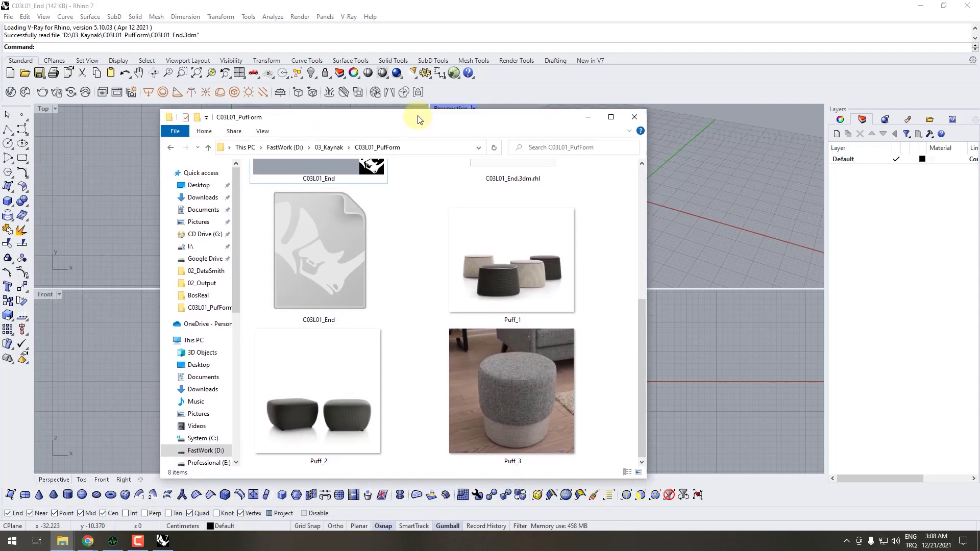
# - Examine the pouf shapes in the Puff_1 reference image from the C03L01_PufForm folder and return to Rhino
pyautogui.click(512, 246)
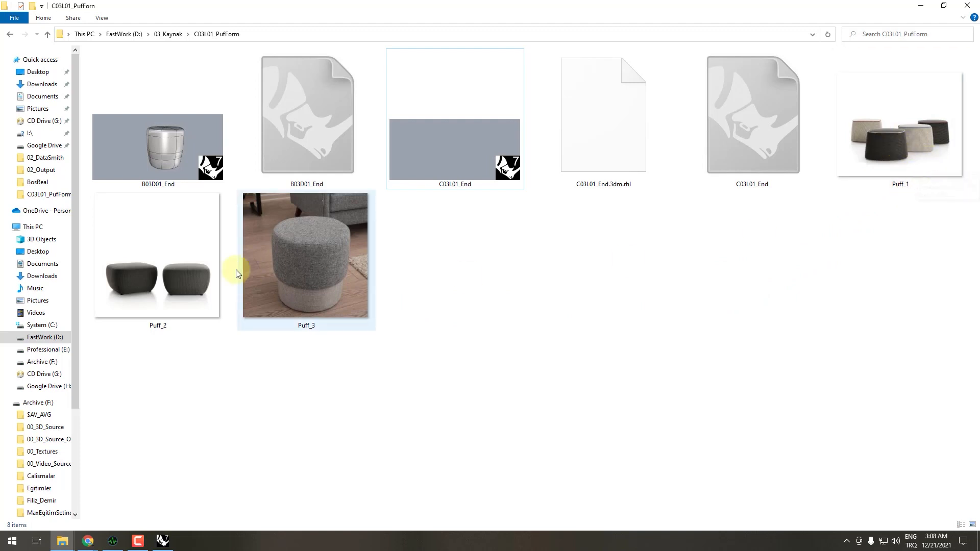
pyautogui.moveTo(161, 300)
pyautogui.moveTo(322, 265)
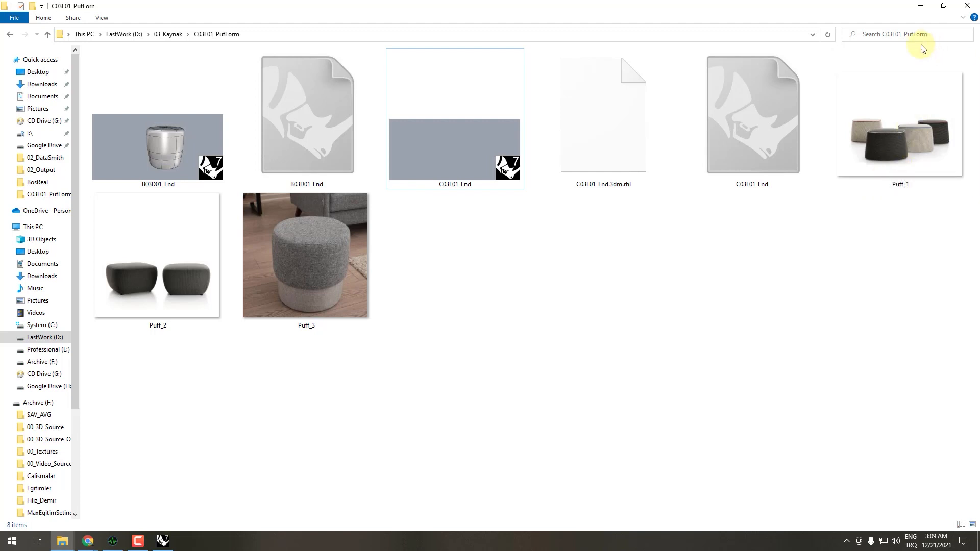
pyautogui.doubleClick(899, 124)
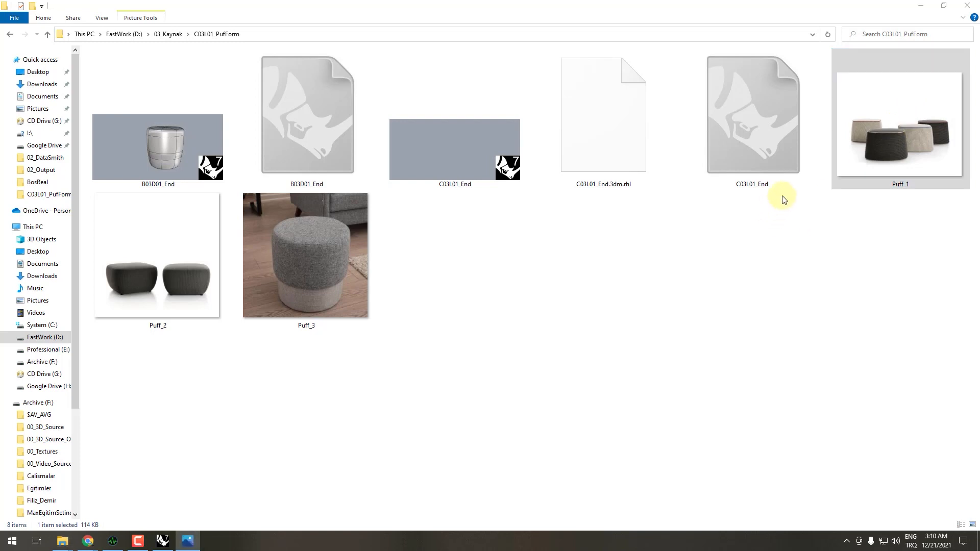
pyautogui.moveTo(437, 117); pyautogui.dragTo(534, 120)
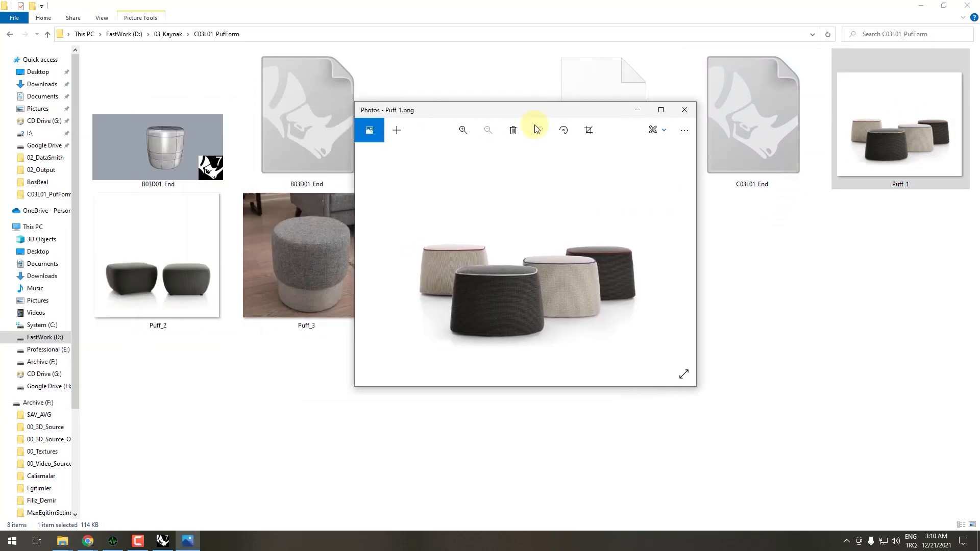
pyautogui.doubleClick(534, 120)
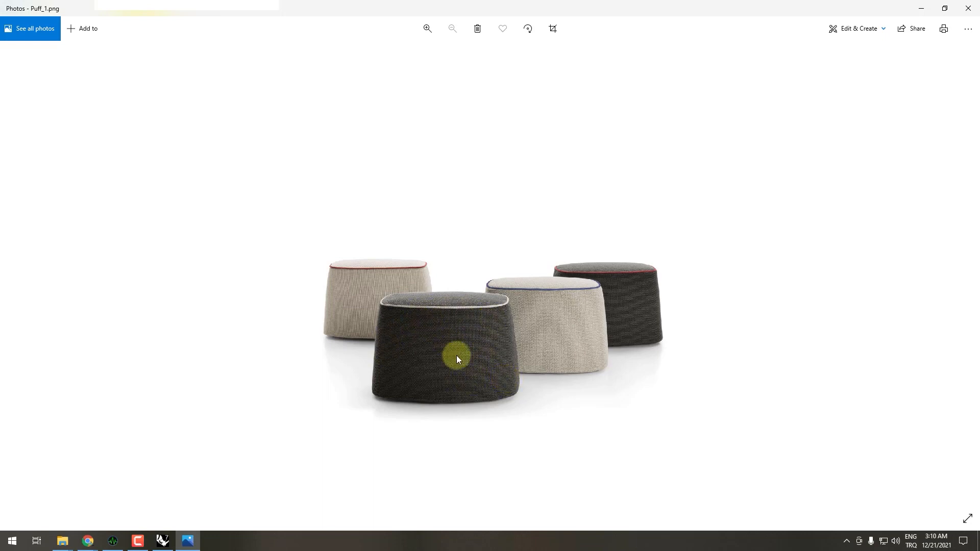
pyautogui.click(922, 9)
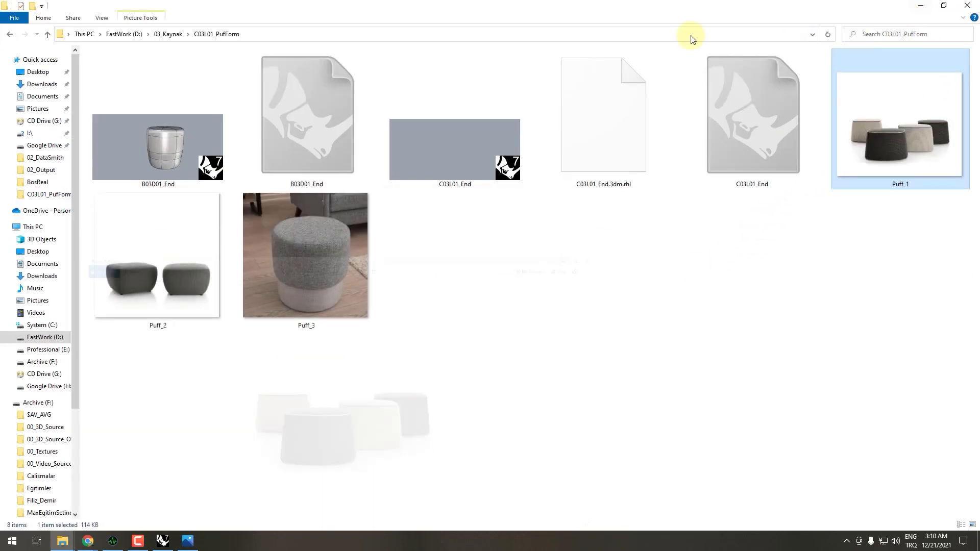
pyautogui.click(921, 6)
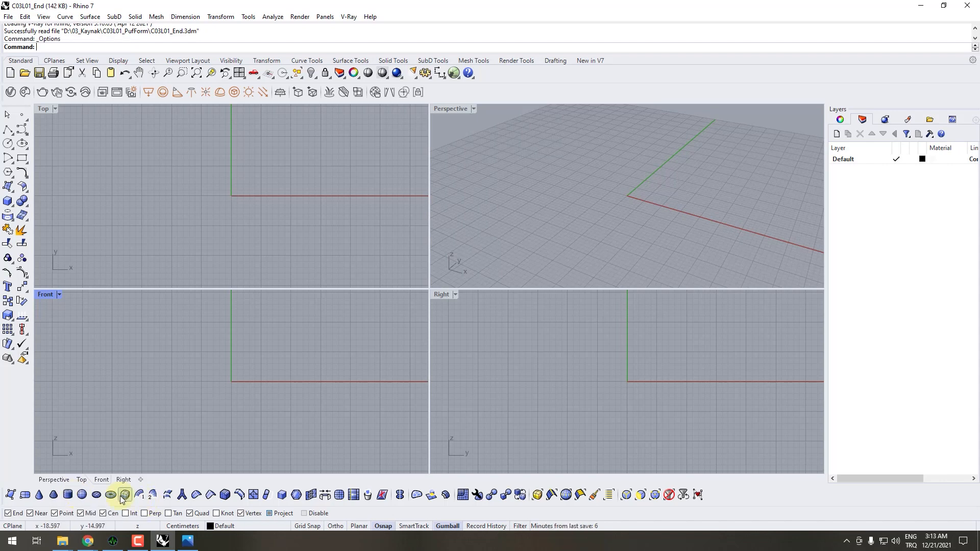
pyautogui.click(125, 495)
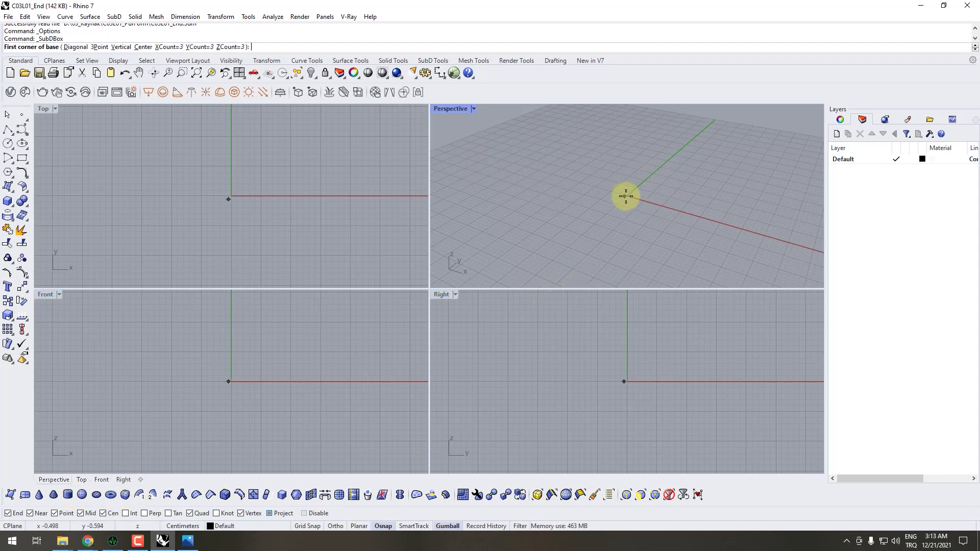
pyautogui.press('Return')
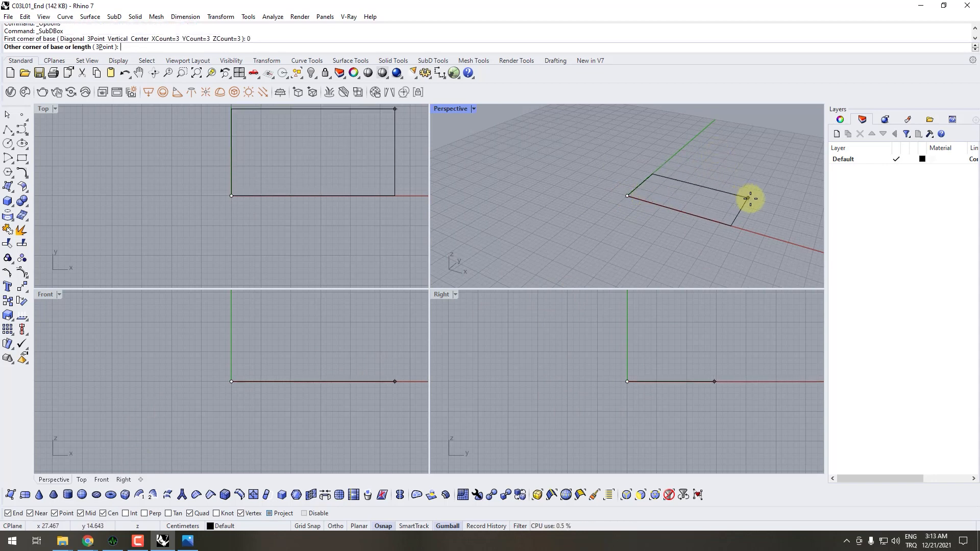
pyautogui.scroll(5, 684, 213)
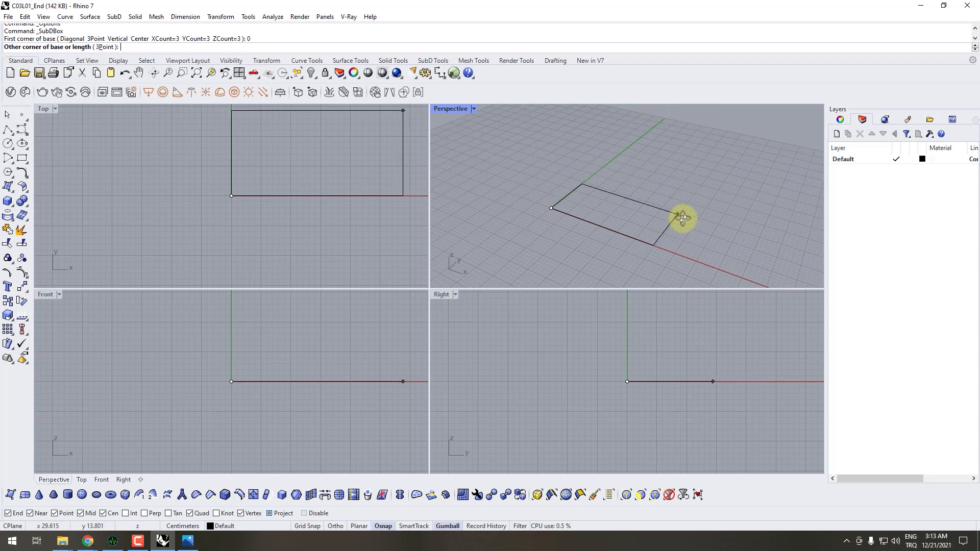
pyautogui.scroll(-3, 669, 204)
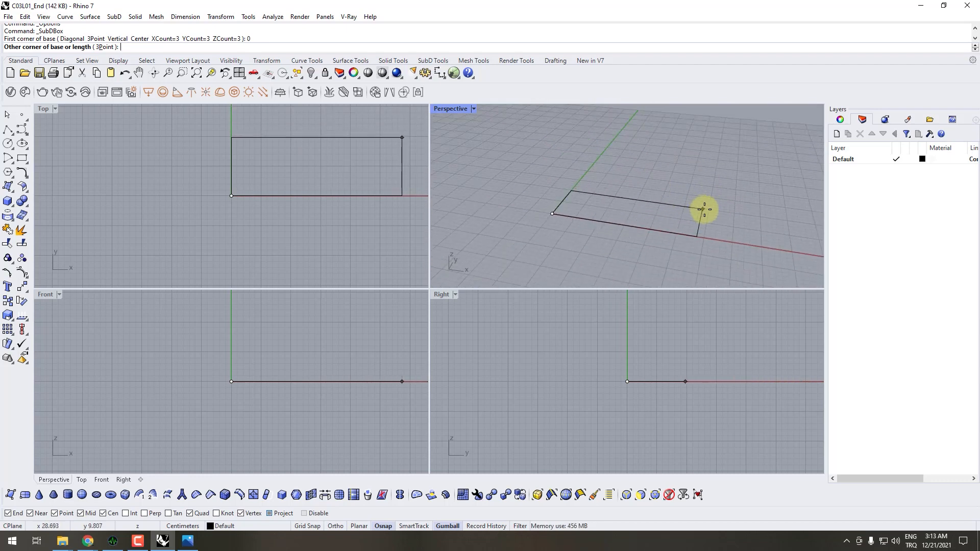
pyautogui.scroll(-2, 734, 200)
pyautogui.moveTo(733, 203); pyautogui.dragTo(702, 186, button='right')
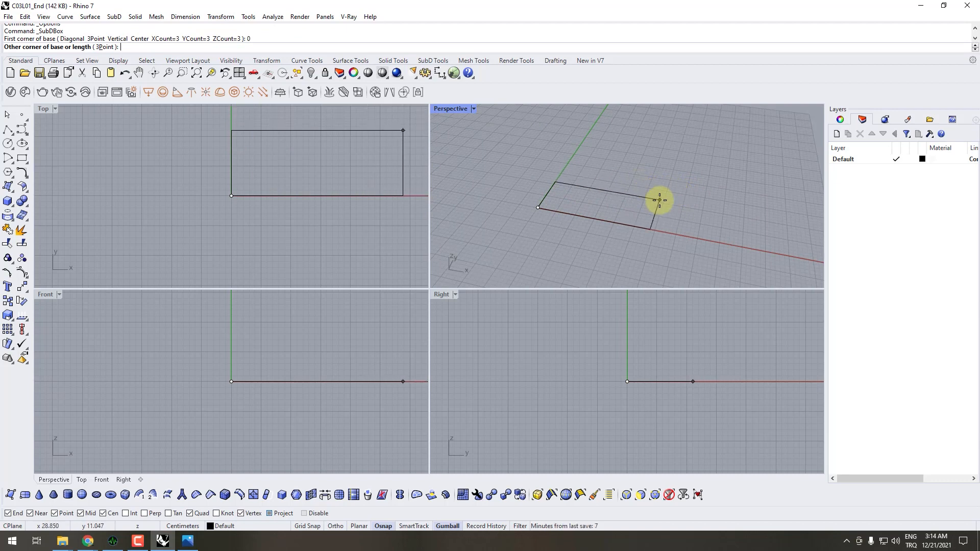
pyautogui.press('Escape')
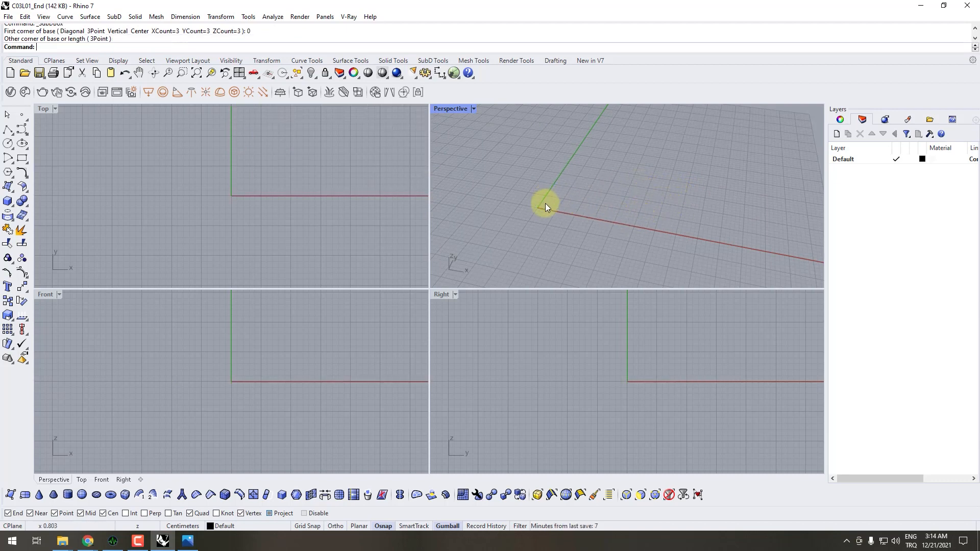
# - Start a SubD box with its X, Y and Z face counts set to 1
pyautogui.click(126, 498)
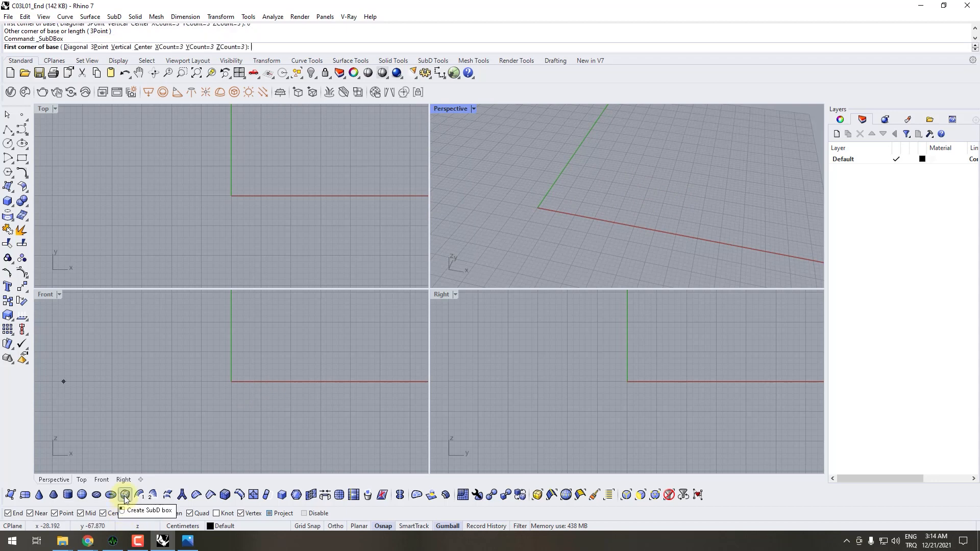
pyautogui.click(169, 47)
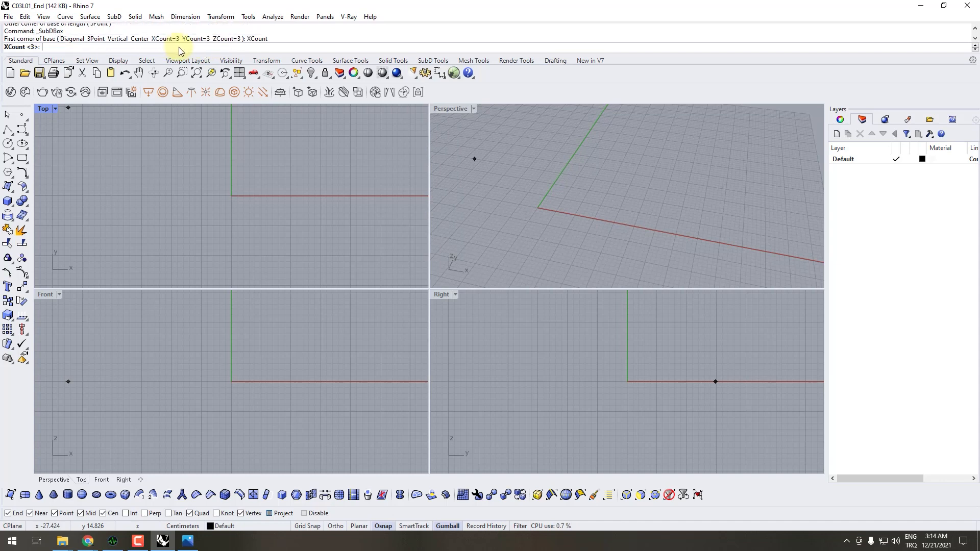
pyautogui.write('1')
pyautogui.press('Return')
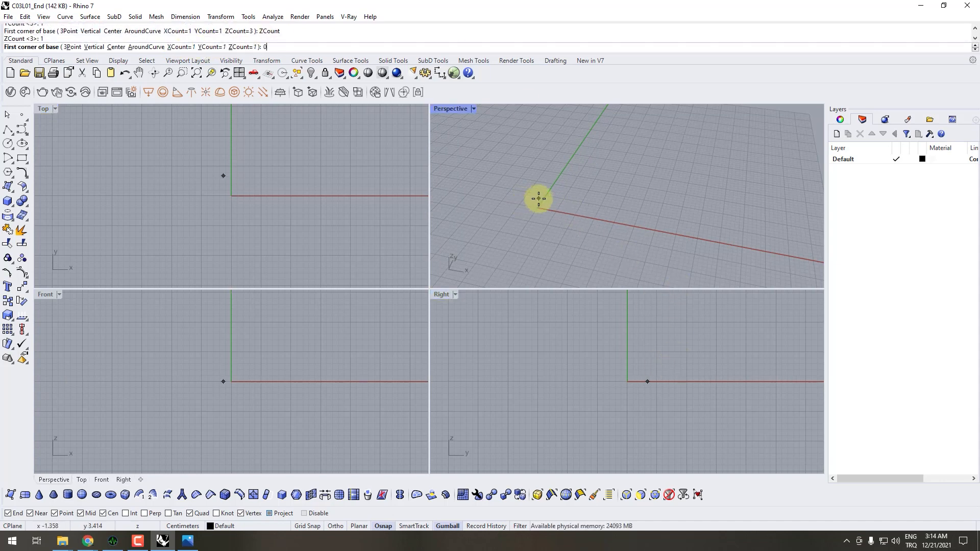
# - Create the SubD box from the origin with a length of 40 cm, width of 30 cm and height of 35 cm
pyautogui.write('0')
pyautogui.press('Return')
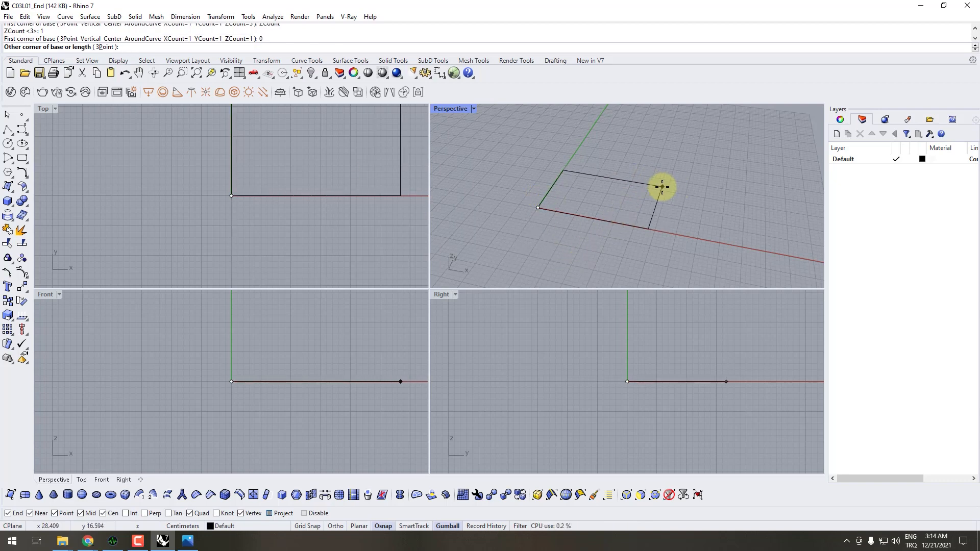
pyautogui.write('40')
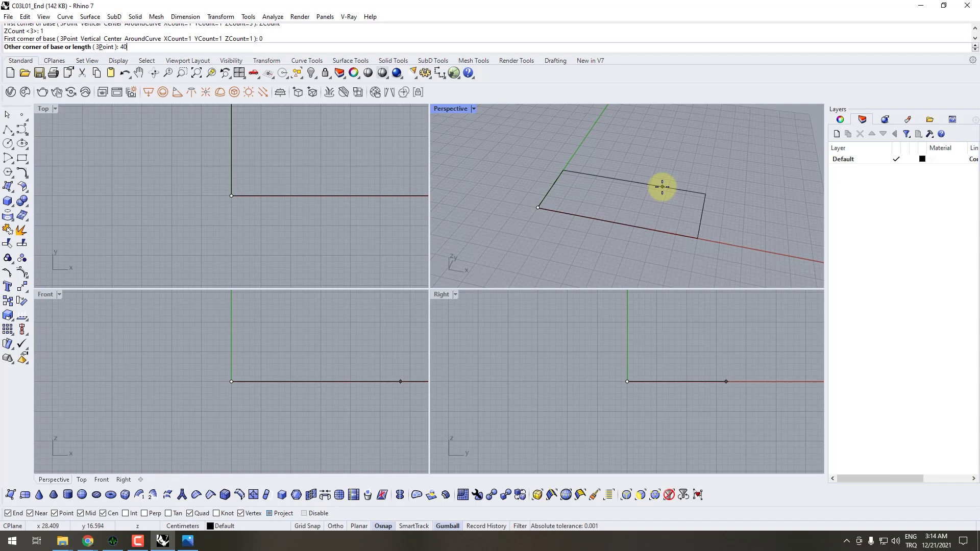
pyautogui.press('Return')
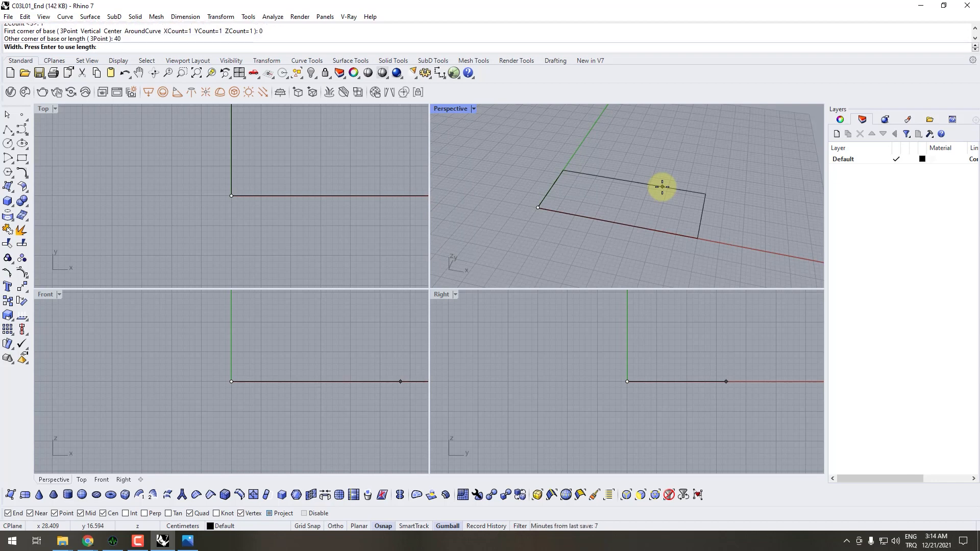
pyautogui.write('30')
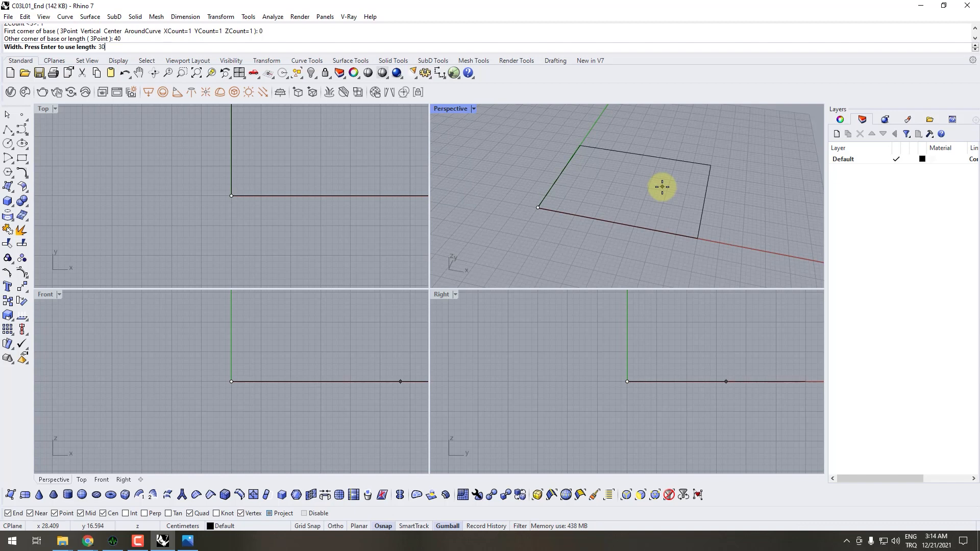
pyautogui.press('Return')
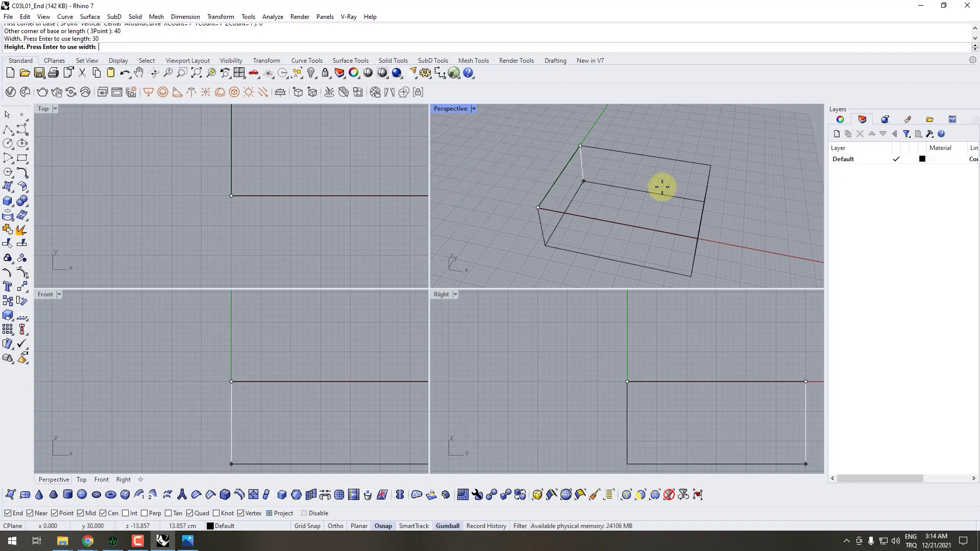
pyautogui.write('35')
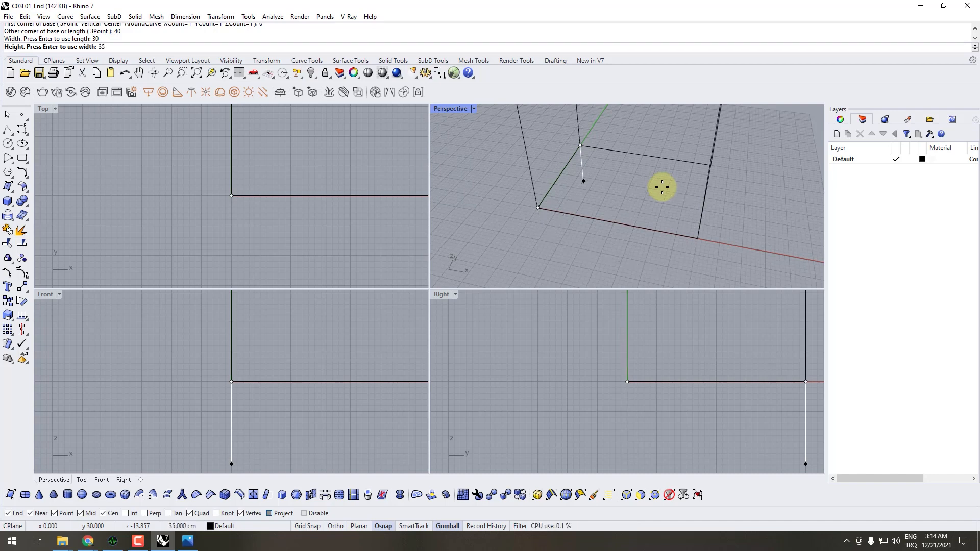
pyautogui.press('Return')
# - Maximize the Perspective viewport and switch the SubD box from smooth to flat display
pyautogui.moveTo(662, 187); pyautogui.dragTo(641, 147, button='right')
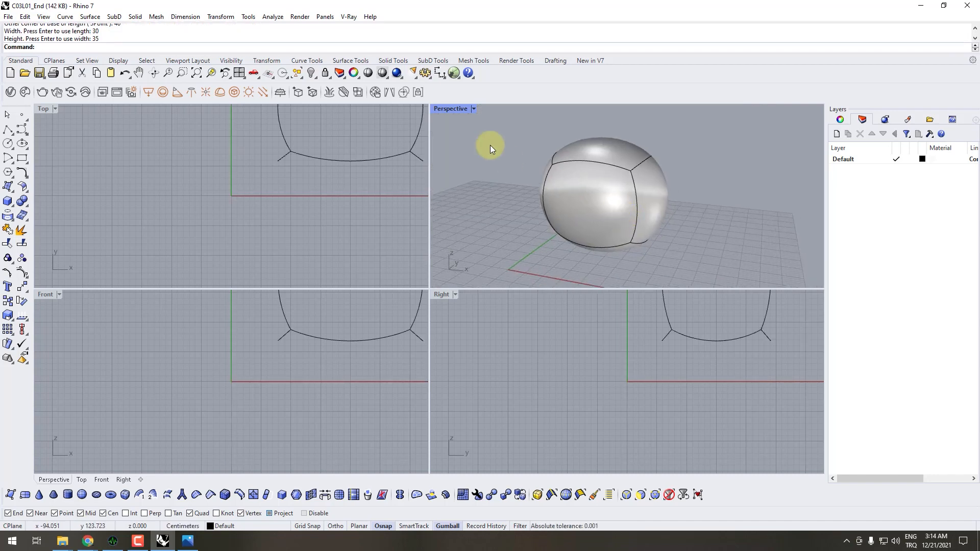
pyautogui.doubleClick(459, 110)
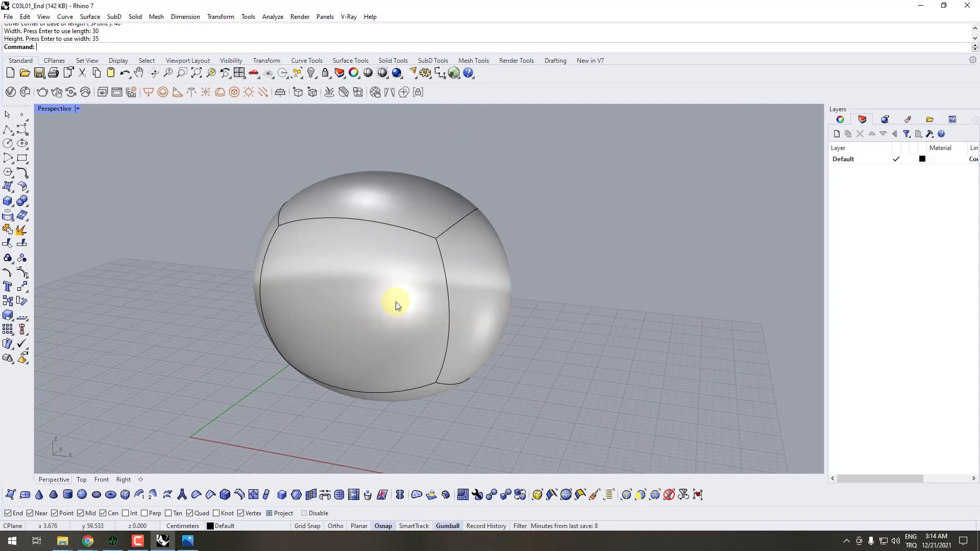
pyautogui.moveTo(396, 301); pyautogui.dragTo(393, 236, button='right')
pyautogui.press('Tab')
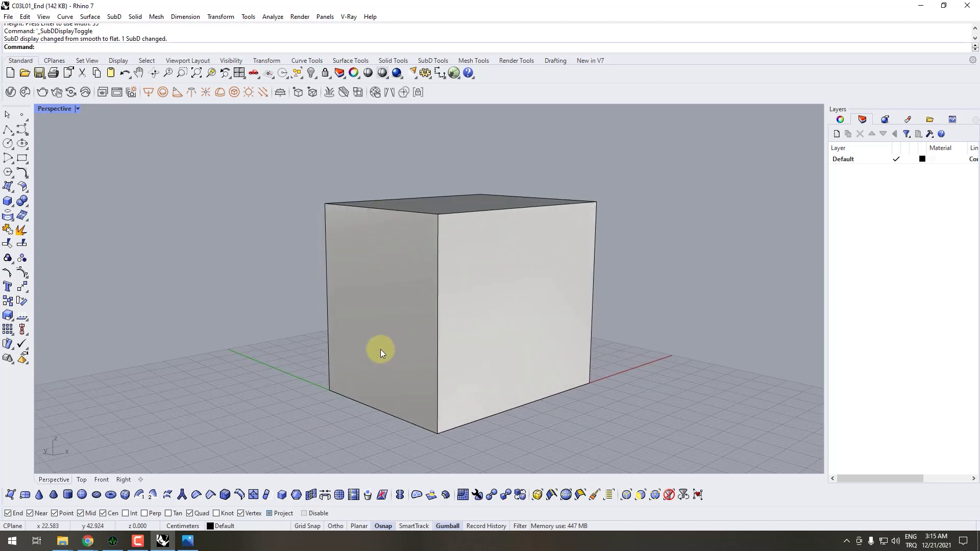
pyautogui.moveTo(409, 395); pyautogui.dragTo(381, 231, button='right')
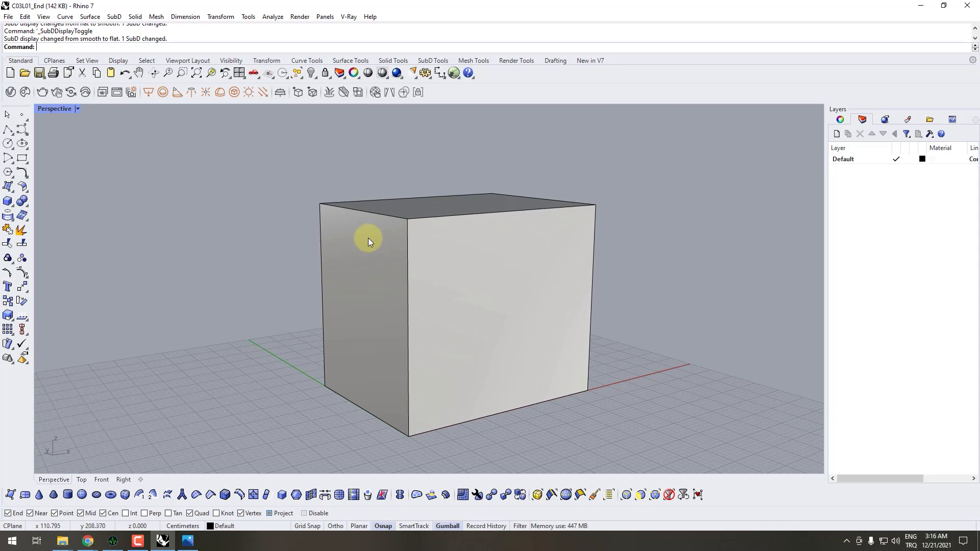
pyautogui.moveTo(387, 298); pyautogui.dragTo(433, 312, button='right')
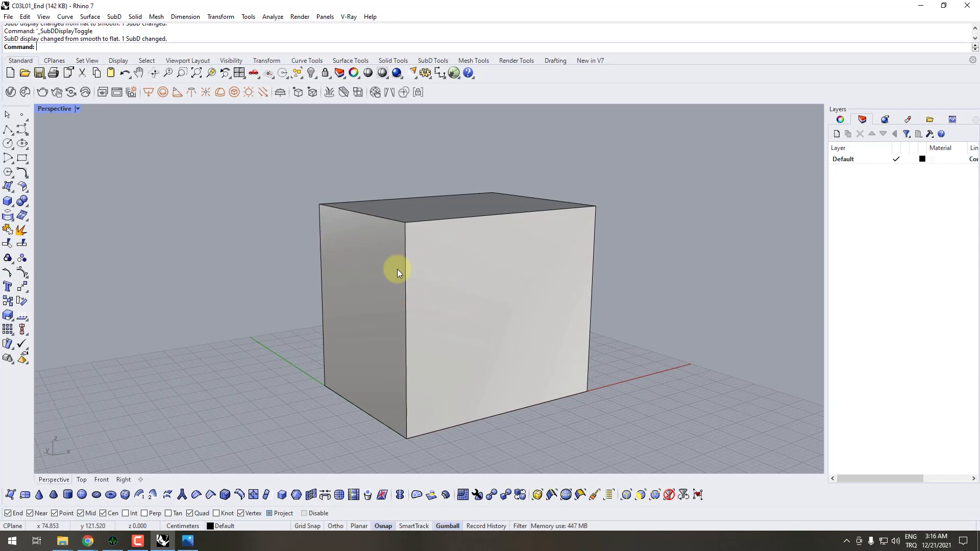
pyautogui.moveTo(420, 273); pyautogui.dragTo(442, 285, button='right')
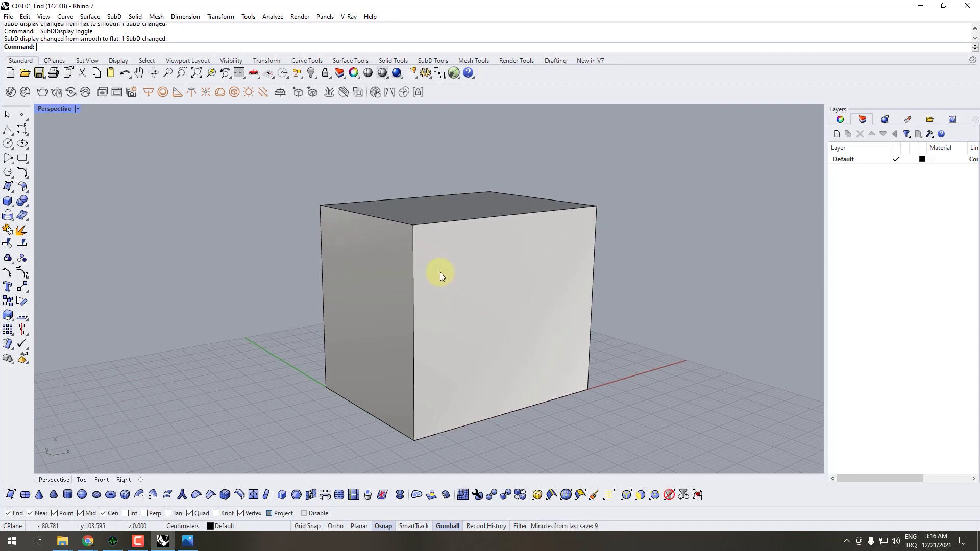
# - Delete the single-segment SubD box
pyautogui.click(460, 273)
pyautogui.moveTo(458, 273); pyautogui.dragTo(445, 277, button='right')
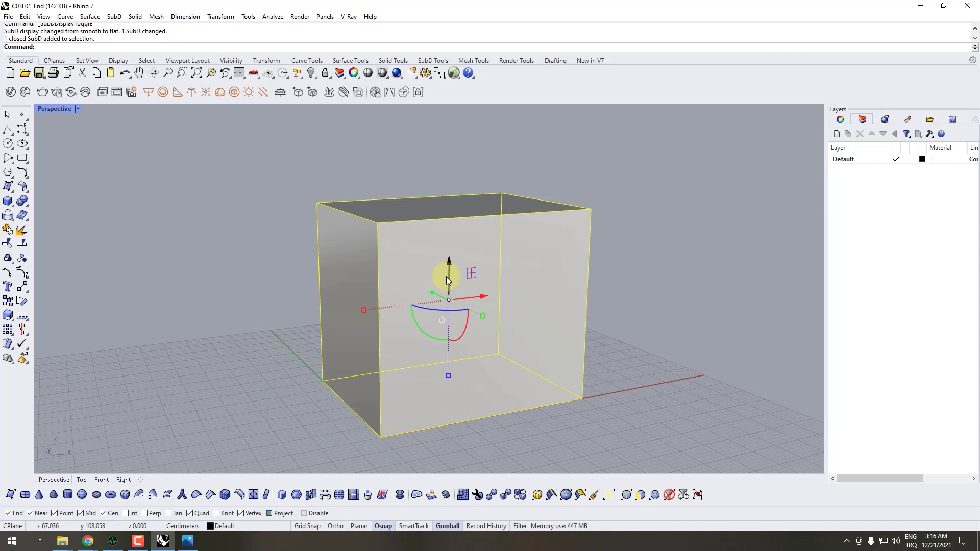
pyautogui.press('Delete')
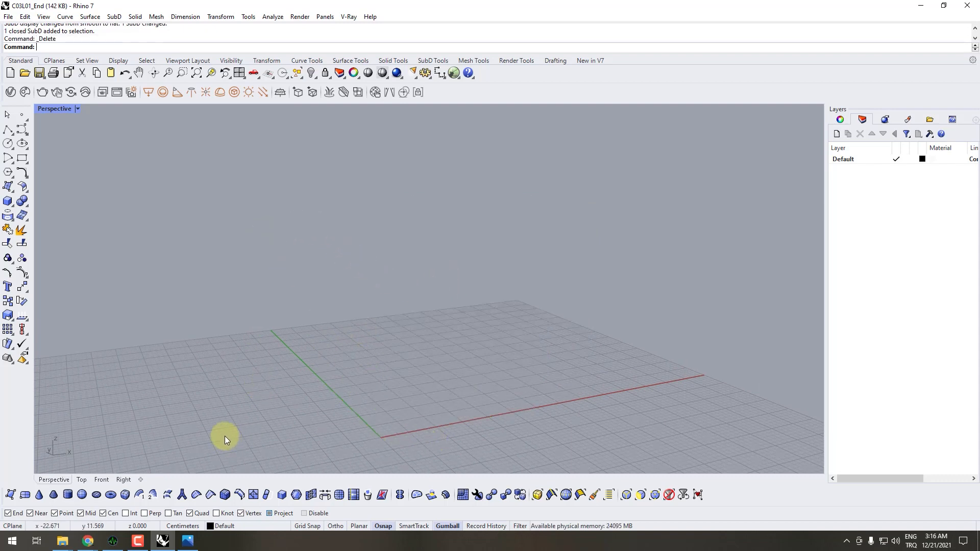
# - Start a new SubD box with its X, Y and Z face counts set to 3
pyautogui.click(125, 495)
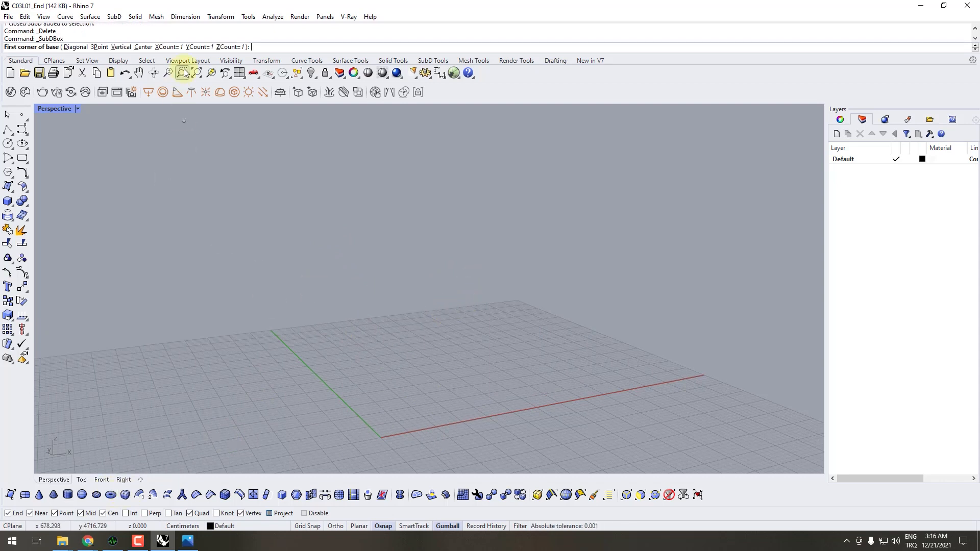
pyautogui.click(168, 47)
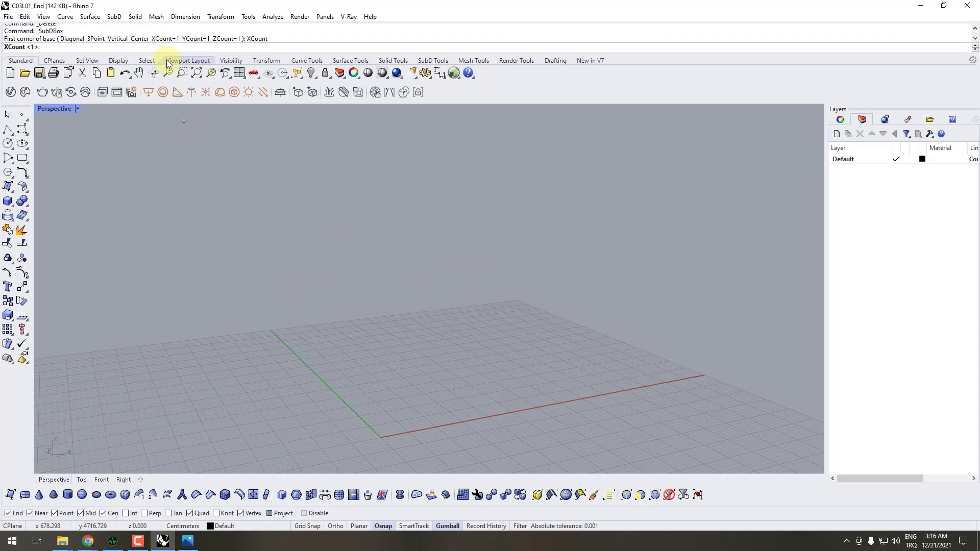
pyautogui.write('3')
pyautogui.press('Return')
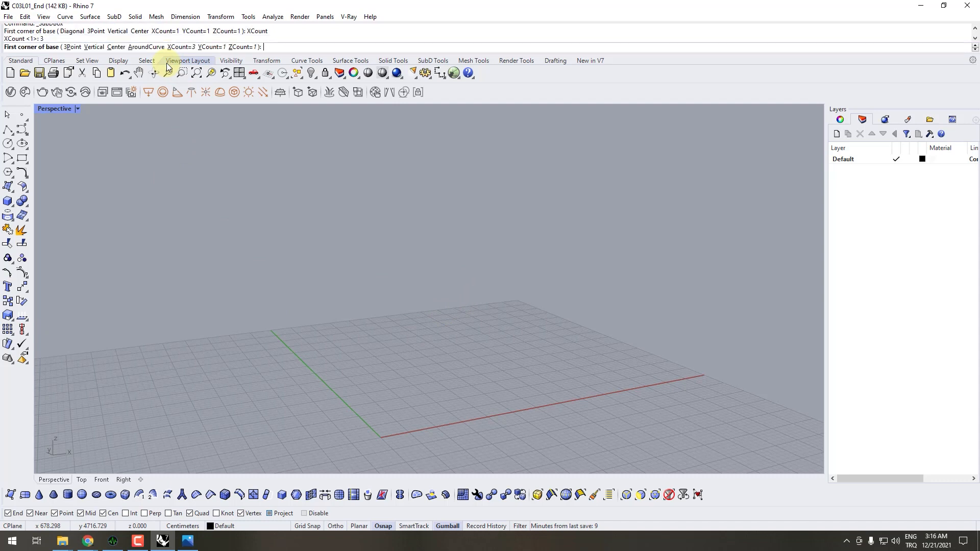
pyautogui.click(209, 39)
pyautogui.write('3')
pyautogui.press('Return')
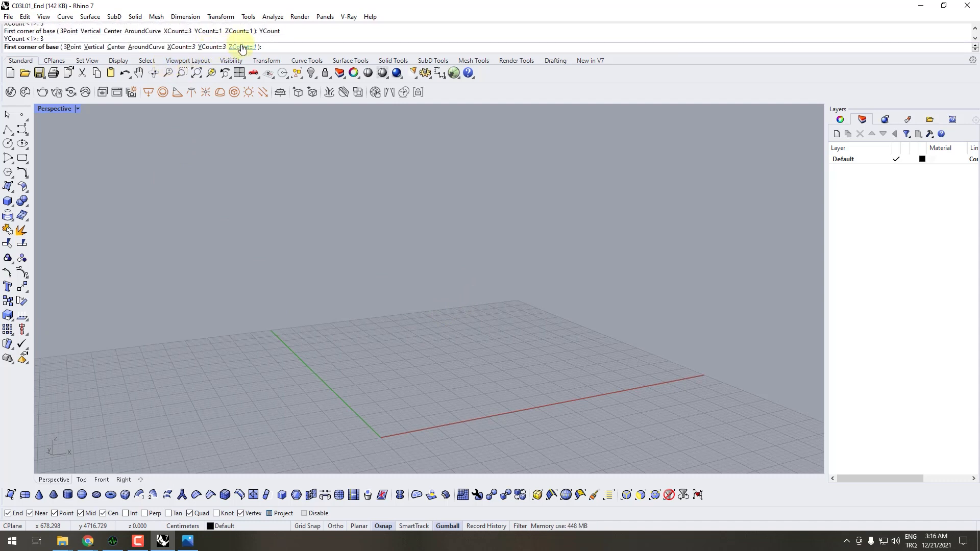
pyautogui.click(239, 47)
pyautogui.write('3')
pyautogui.press('Return')
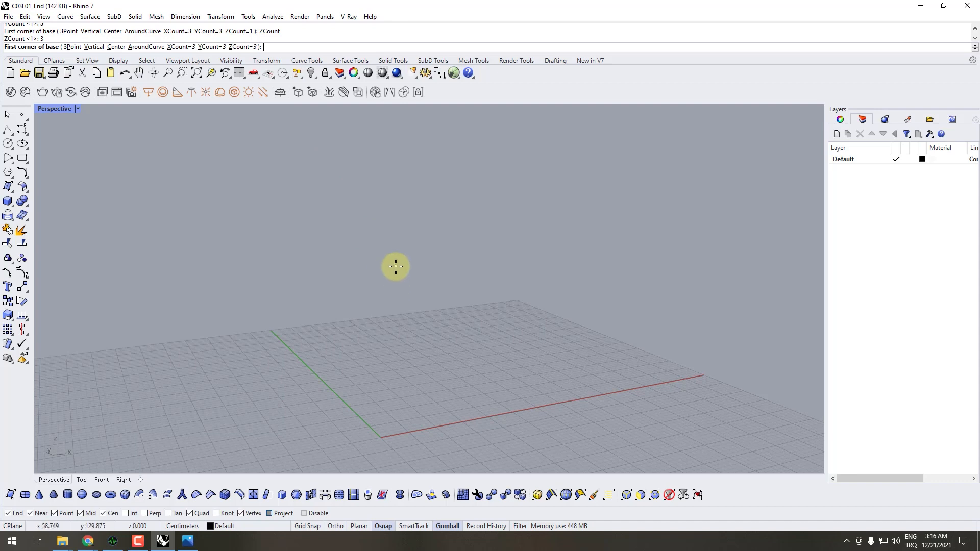
# - Create the segmented SubD box from the origin with a length of 40 cm, width of 35 cm and height of 35 cm
pyautogui.write('0')
pyautogui.press('Return')
pyautogui.scroll(-2, 479, 375)
pyautogui.moveTo(562, 391); pyautogui.dragTo(490, 361, button='right')
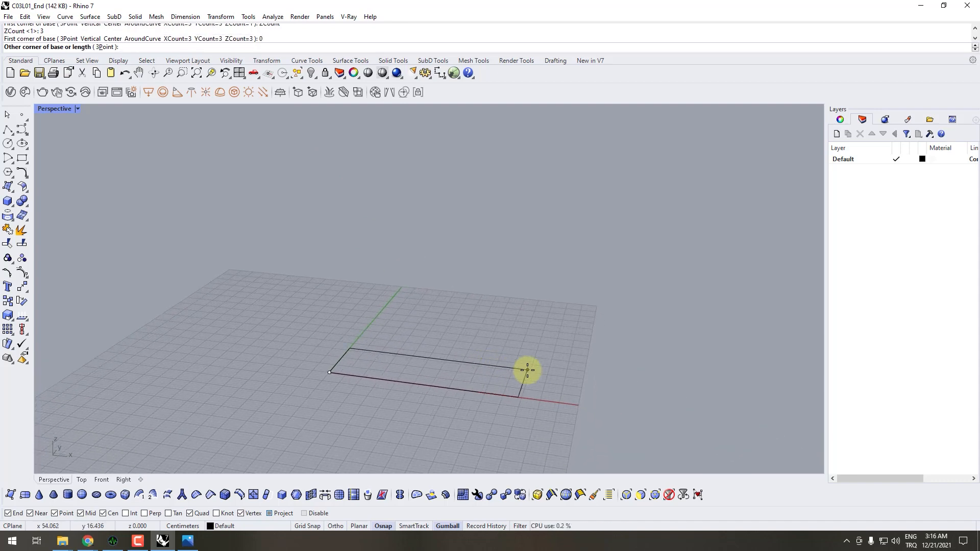
pyautogui.write('40')
pyautogui.press('Return')
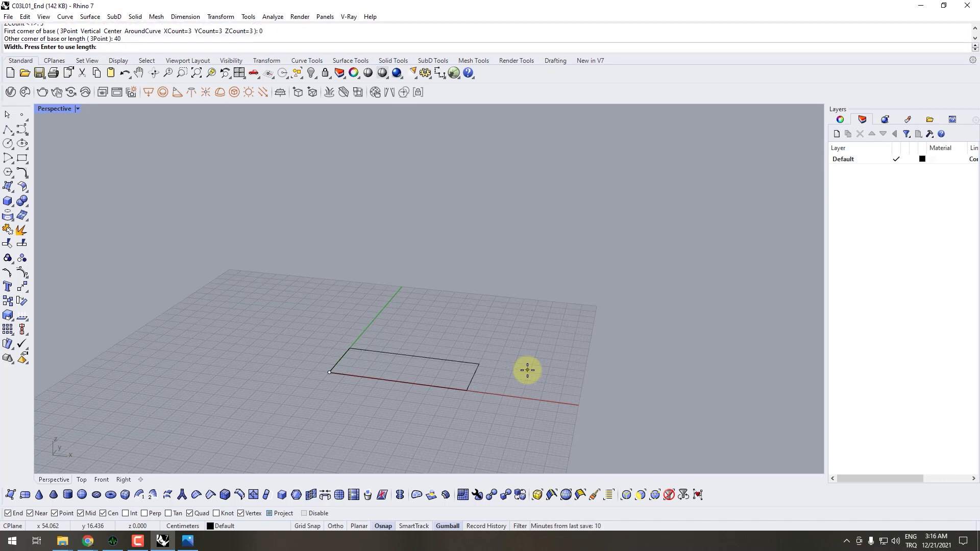
pyautogui.write('35')
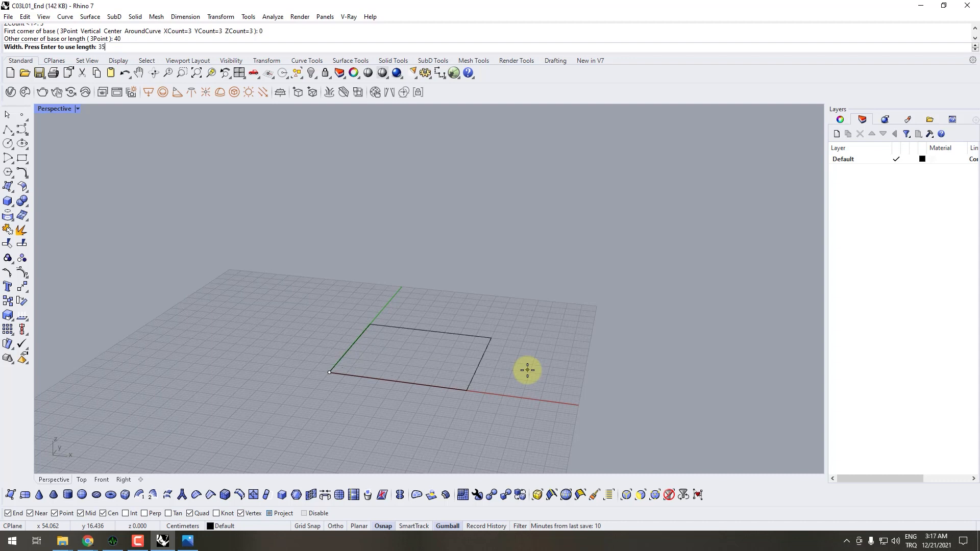
pyautogui.press('Return')
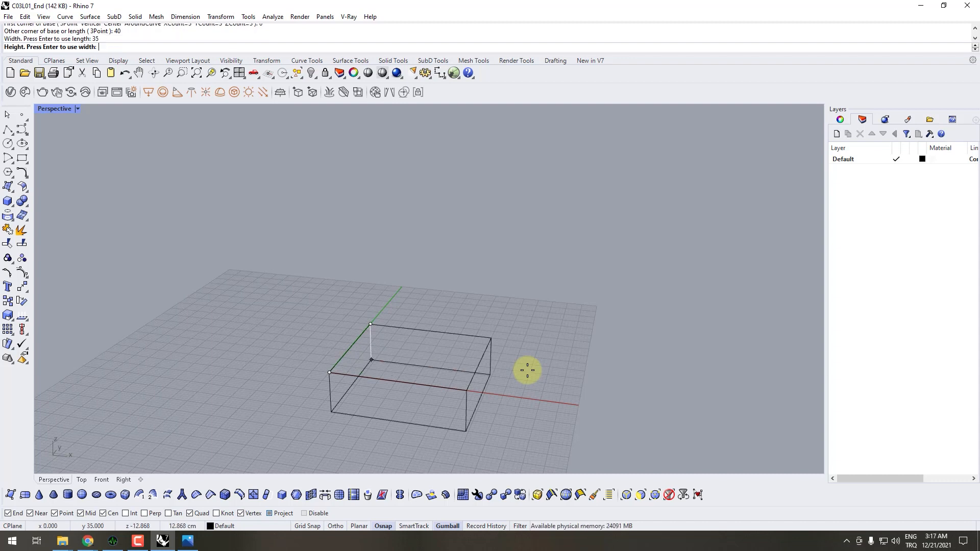
pyautogui.write('35')
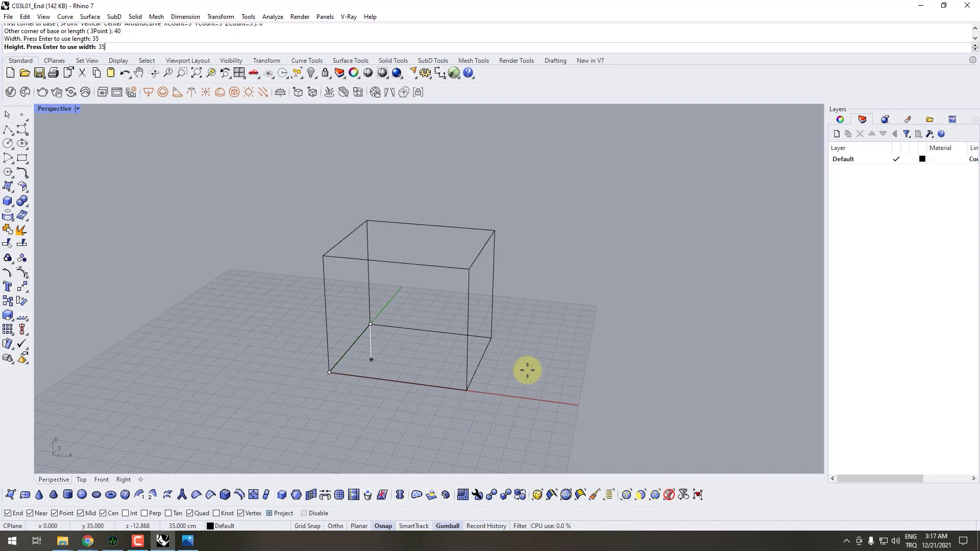
pyautogui.press('Return')
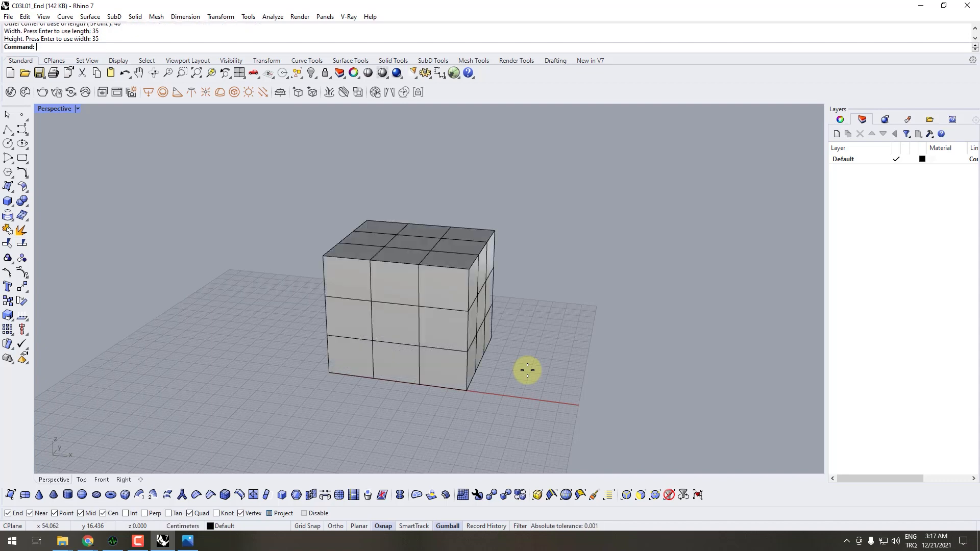
# - Toggle the new SubD box between flat and smooth display, leaving it smooth
pyautogui.moveTo(527, 370)
pyautogui.mouseDown(button='right')
pyautogui.moveTo(574, 291)
pyautogui.moveTo(427, 328)
pyautogui.moveTo(417, 272)
pyautogui.moveTo(490, 247)
pyautogui.moveTo(442, 297)
pyautogui.moveTo(380, 339)
pyautogui.moveTo(357, 339)
pyautogui.moveTo(422, 311)
pyautogui.moveTo(464, 256)
pyautogui.moveTo(561, 267)
pyautogui.moveTo(492, 275)
pyautogui.mouseUp(button='right')
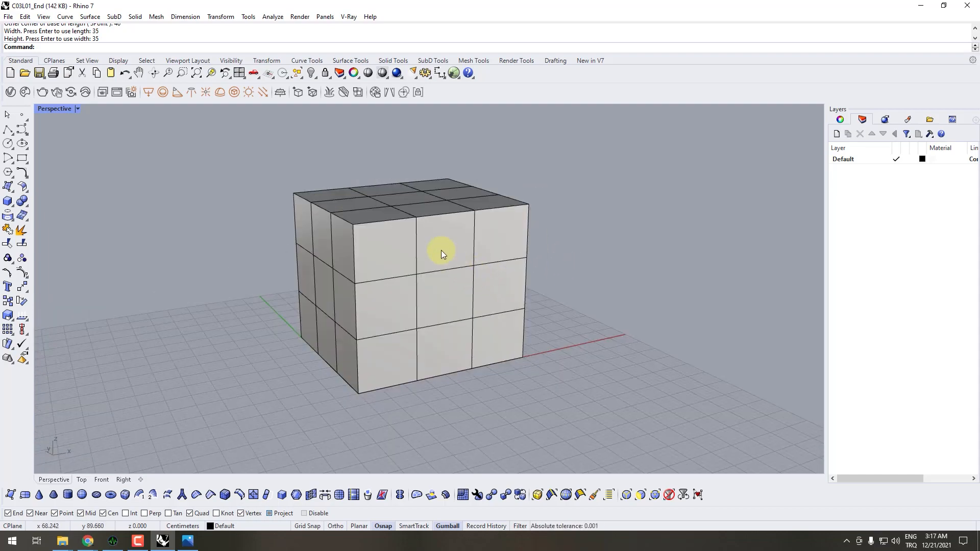
pyautogui.moveTo(433, 247); pyautogui.dragTo(330, 240, button='right')
pyautogui.moveTo(458, 253); pyautogui.dragTo(457, 286, button='right')
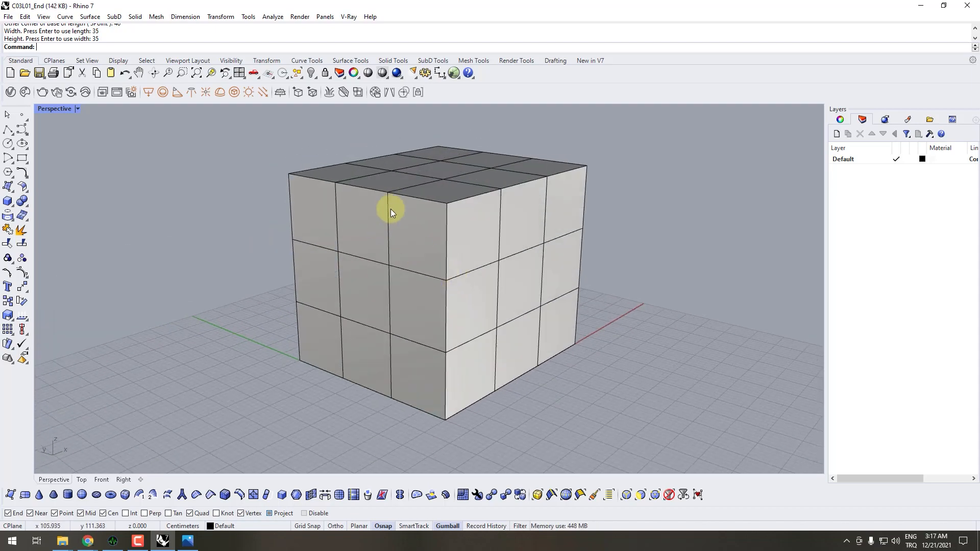
pyautogui.moveTo(488, 265); pyautogui.dragTo(415, 268, button='right')
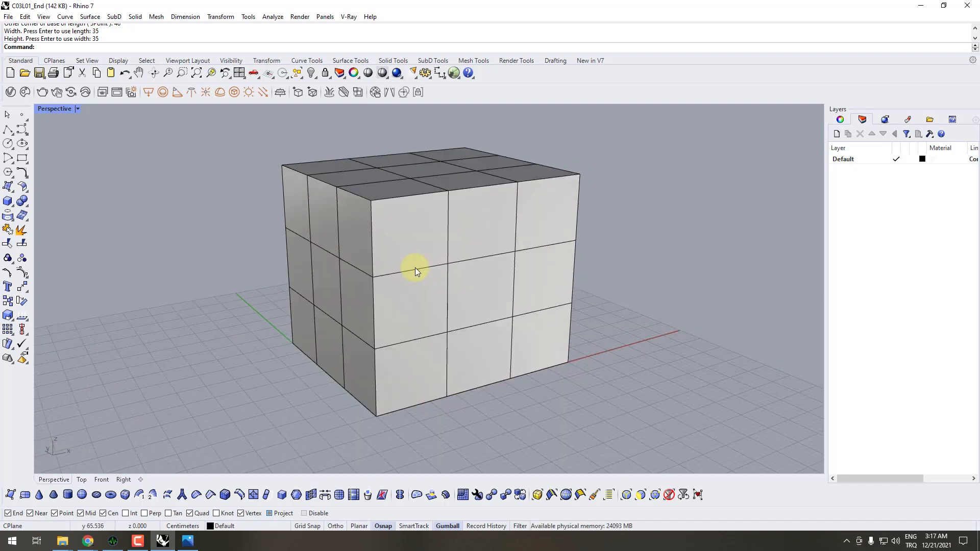
pyautogui.moveTo(507, 251); pyautogui.dragTo(549, 256, button='right')
pyautogui.press('Tab')
pyautogui.press('Tab')
pyautogui.scroll(5, 463, 266)
pyautogui.scroll(-5, 492, 258)
pyautogui.press('Tab')
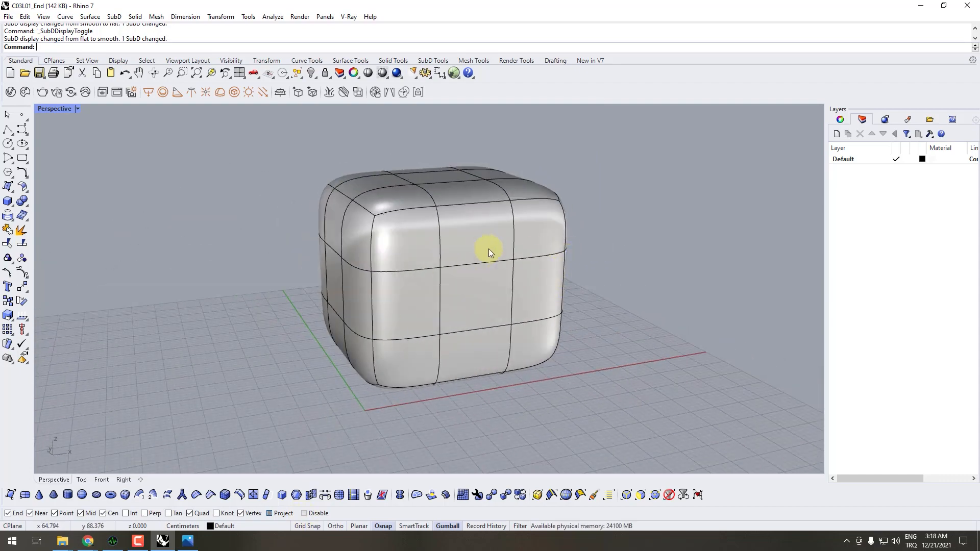
# - Check the pouf shape in the Puff_1 reference image in Photos and return to the Rhino model
pyautogui.click(187, 540)
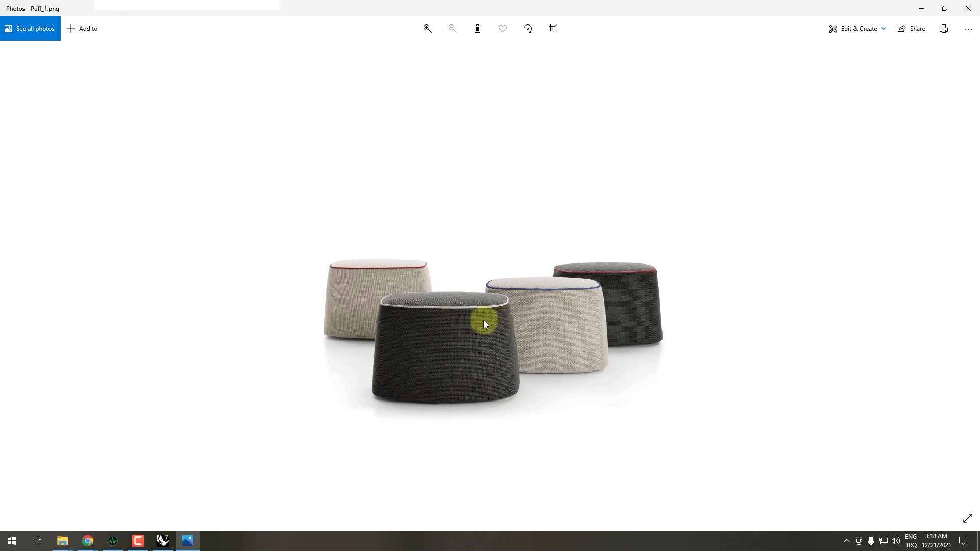
pyautogui.click(921, 8)
pyautogui.moveTo(484, 255); pyautogui.dragTo(507, 264, button='right')
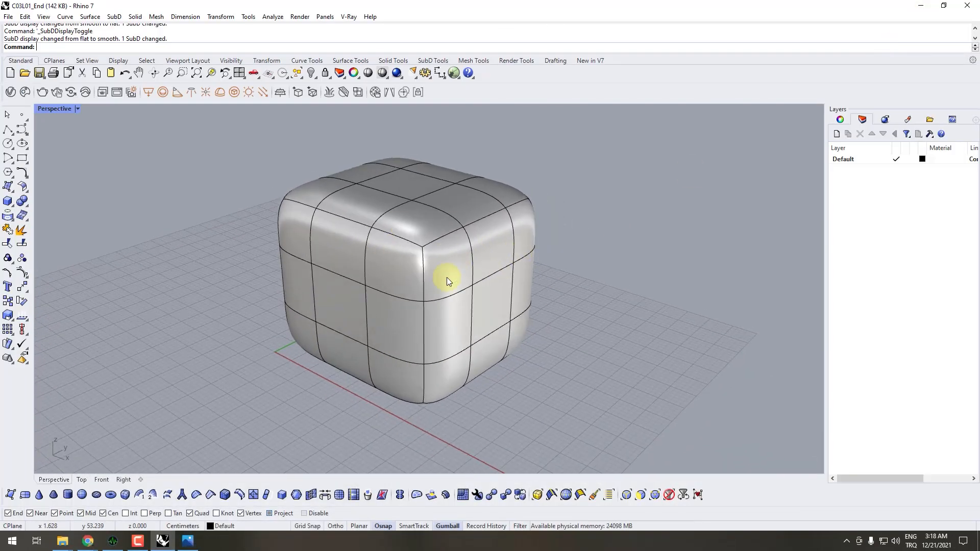
# - Scale the SubD box with the gumball, lengthening it along X and narrowing it along Y
pyautogui.click(497, 297)
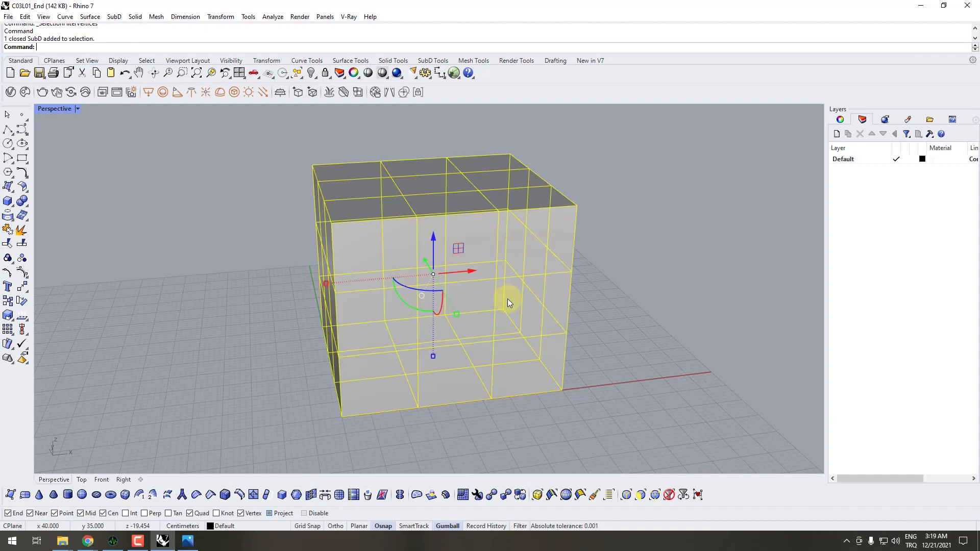
pyautogui.moveTo(507, 301); pyautogui.dragTo(502, 337, button='right')
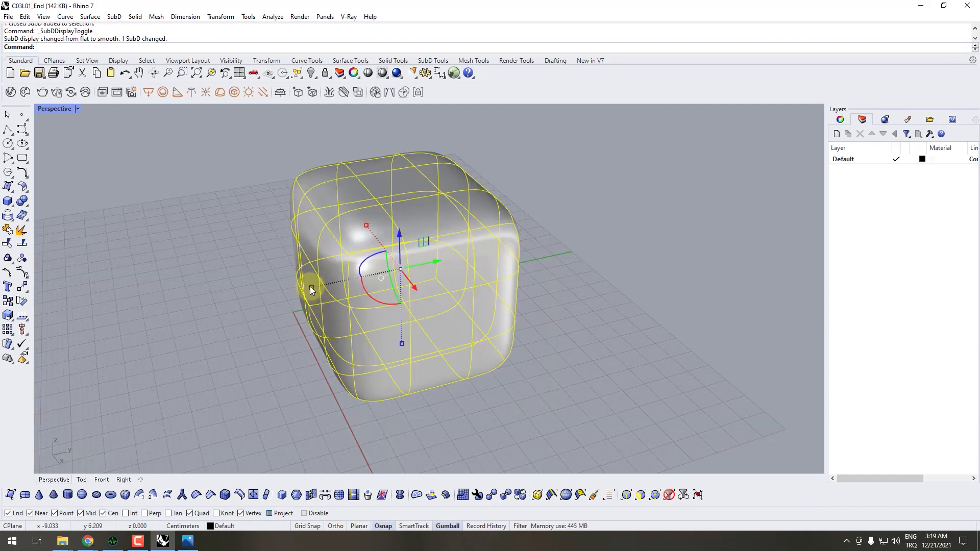
pyautogui.moveTo(310, 286); pyautogui.dragTo(418, 313)
pyautogui.moveTo(417, 312); pyautogui.dragTo(427, 286, button='right')
pyautogui.moveTo(322, 271); pyautogui.dragTo(289, 269)
pyautogui.moveTo(506, 268); pyautogui.dragTo(446, 346, button='right')
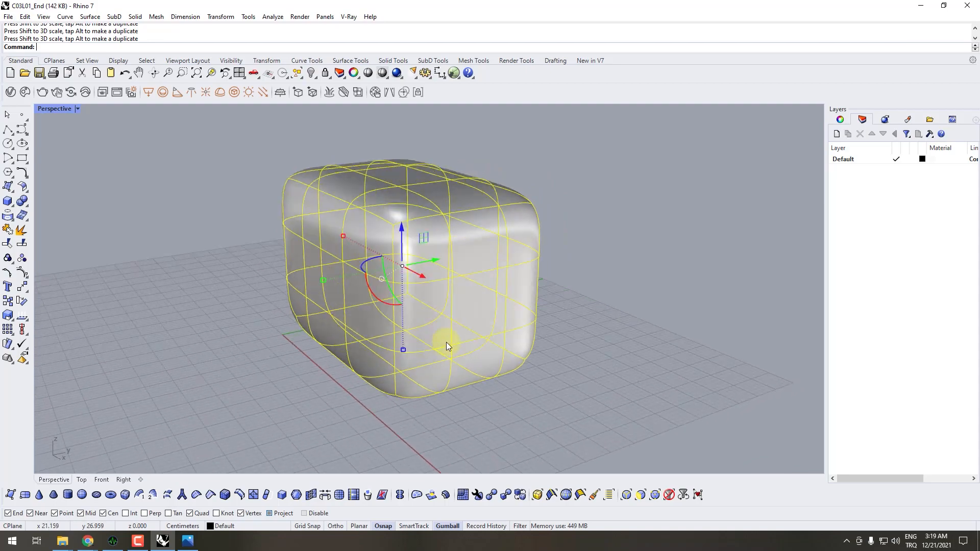
# - Compare the proportions of the scaled SubD box with the Puff_1 reference image in Photos, and deselect the box in Rhino
pyautogui.click(187, 542)
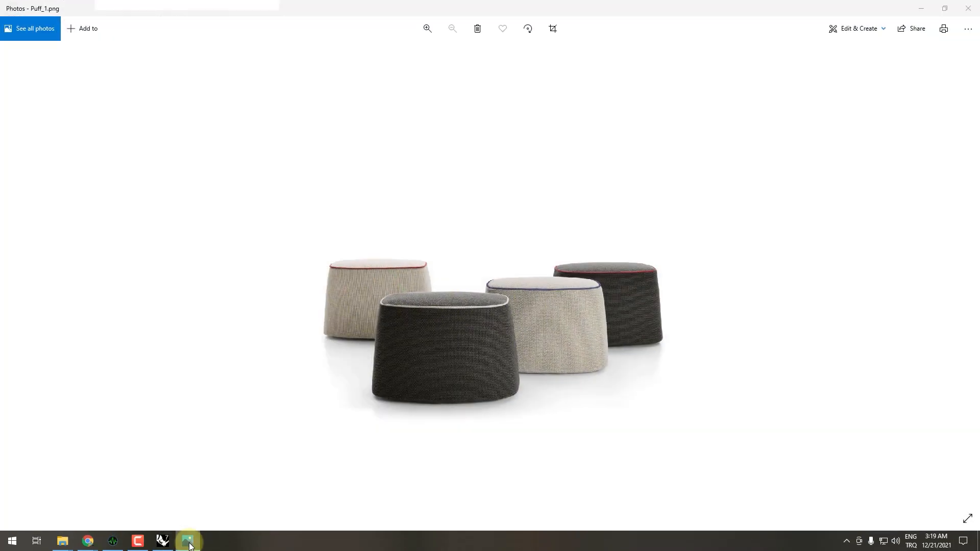
pyautogui.click(188, 542)
pyautogui.moveTo(391, 292); pyautogui.dragTo(495, 206, button='right')
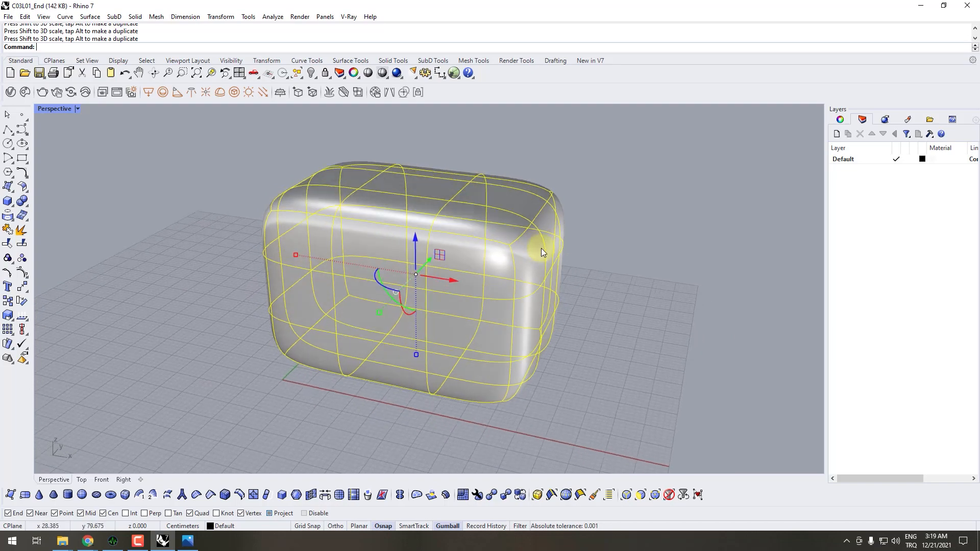
pyautogui.press('Tab')
pyautogui.press('Tab')
pyautogui.press('Escape')
pyautogui.moveTo(608, 225); pyautogui.dragTo(255, 176, button='right')
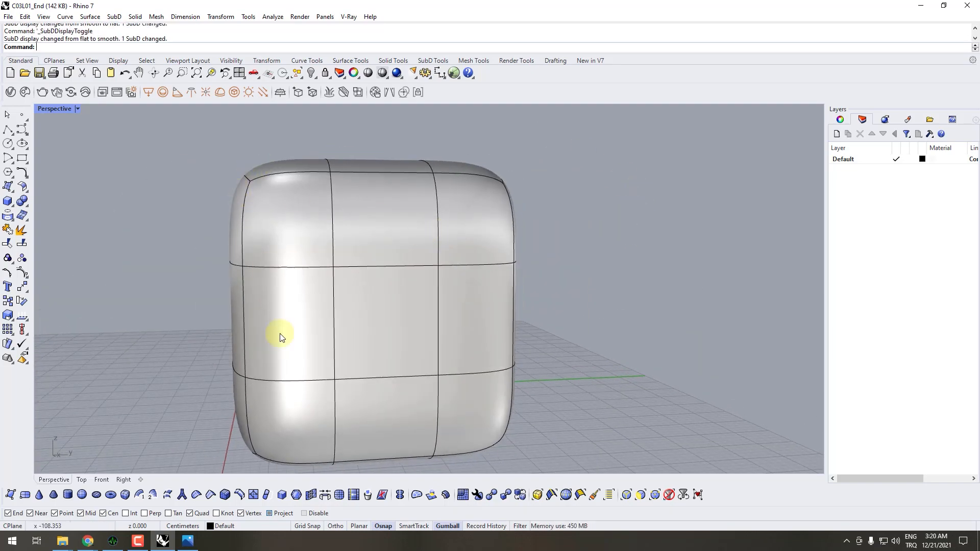
pyautogui.click(187, 541)
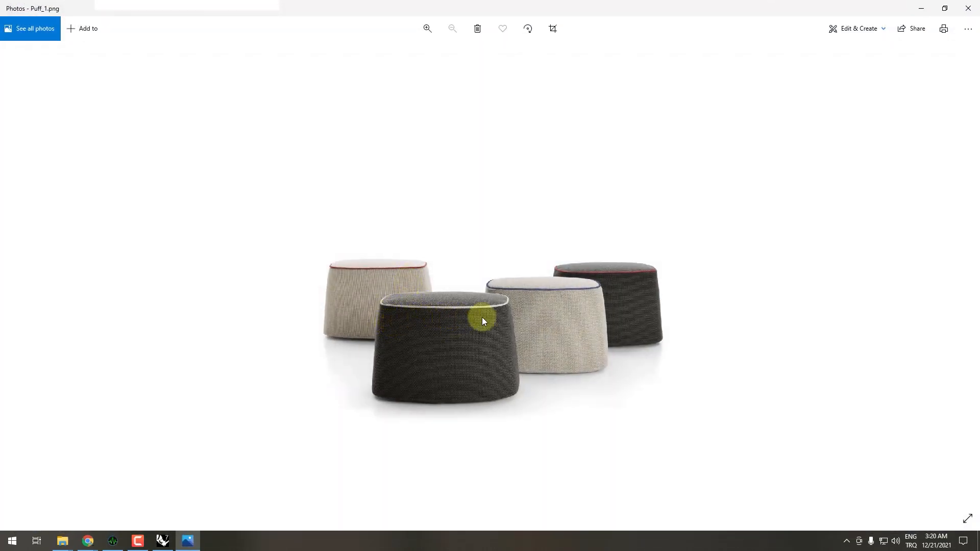
pyautogui.click(922, 9)
# - Switch the scaled SubD box to flat display
pyautogui.press('Tab')
pyautogui.moveTo(529, 290); pyautogui.dragTo(504, 269, button='right')
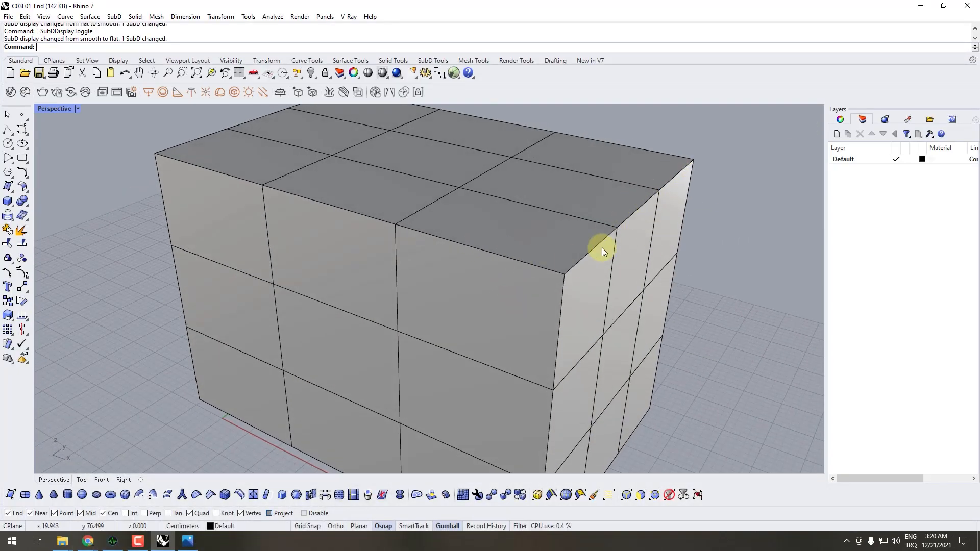
pyautogui.moveTo(601, 248); pyautogui.dragTo(526, 312, button='right')
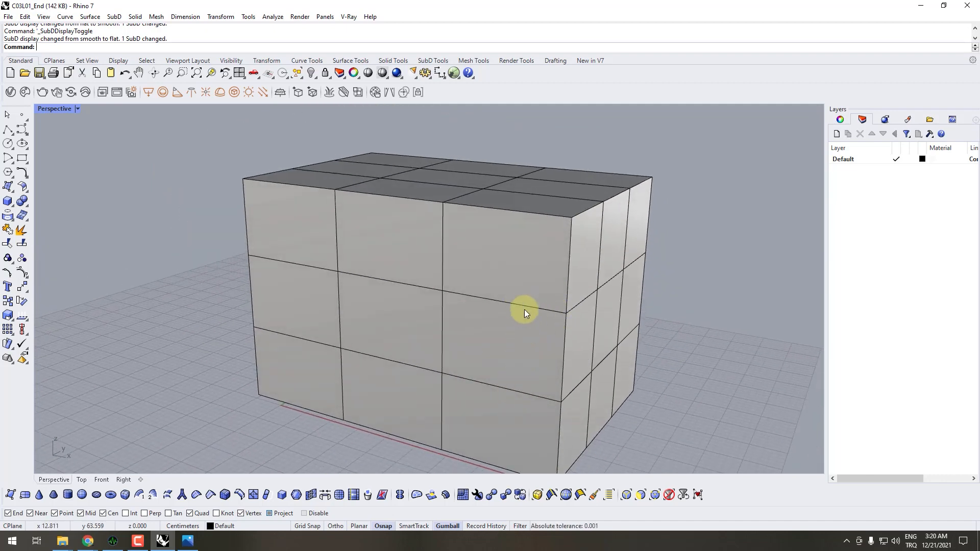
pyautogui.moveTo(566, 372); pyautogui.dragTo(595, 448, button='right')
# - Select the upper horizontal edge loop of the SubD box and move it up to just below the top face
pyautogui.click(552, 494)
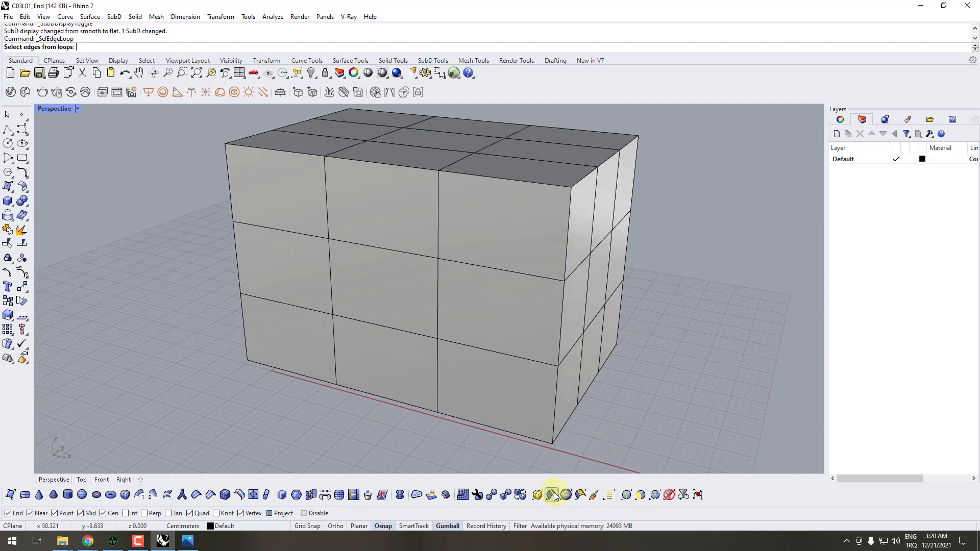
pyautogui.click(518, 356)
pyautogui.press('Escape')
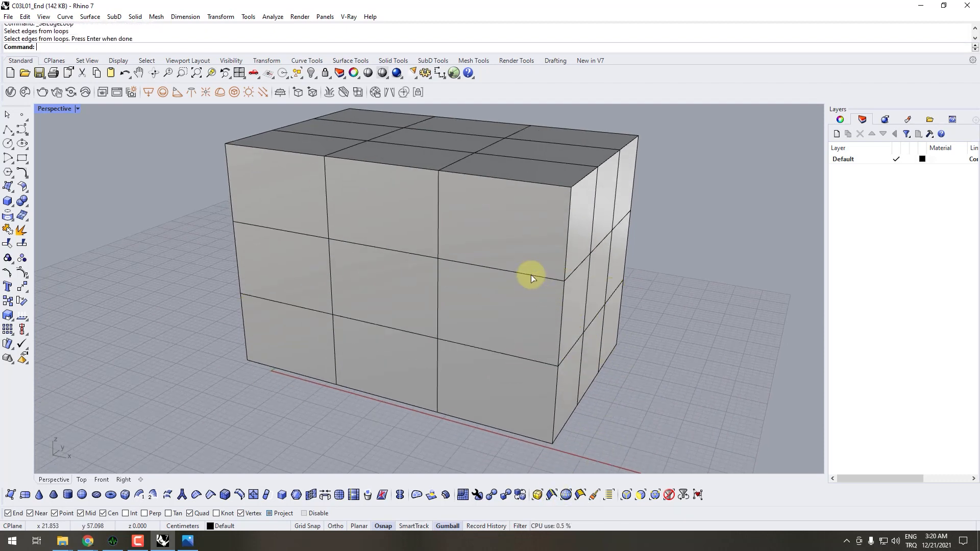
pyautogui.press('Return')
pyautogui.click(531, 274)
pyautogui.moveTo(584, 313)
pyautogui.mouseDown(button='right')
pyautogui.moveTo(560, 289)
pyautogui.moveTo(574, 320)
pyautogui.mouseUp(button='right')
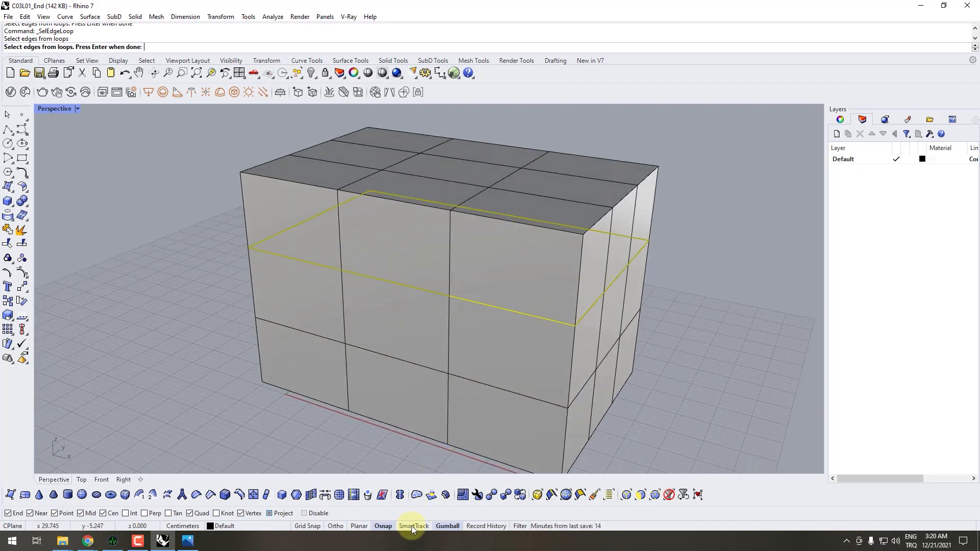
pyautogui.click(448, 525)
pyautogui.moveTo(512, 313); pyautogui.dragTo(452, 201, button='right')
pyautogui.press('Return')
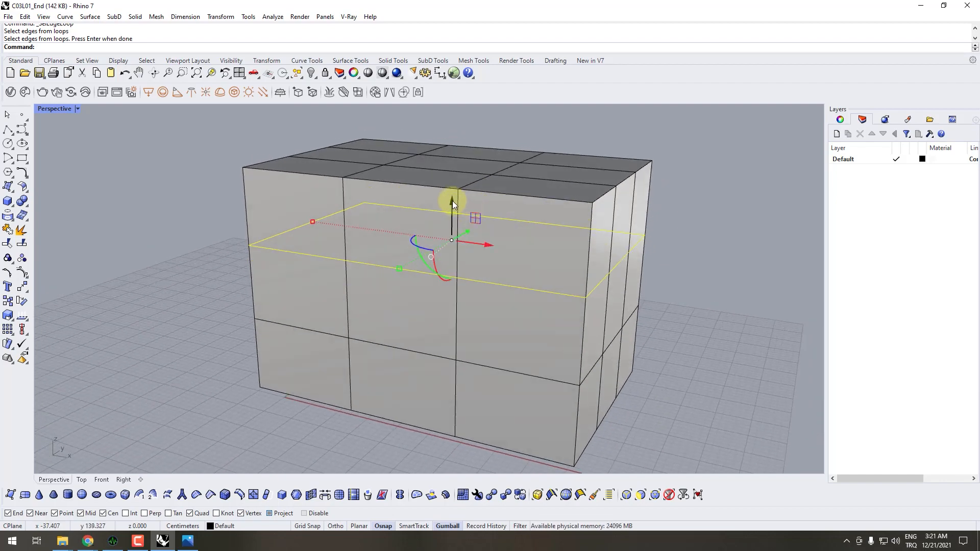
pyautogui.moveTo(451, 206); pyautogui.dragTo(448, 136)
pyautogui.scroll(6, 617, 195)
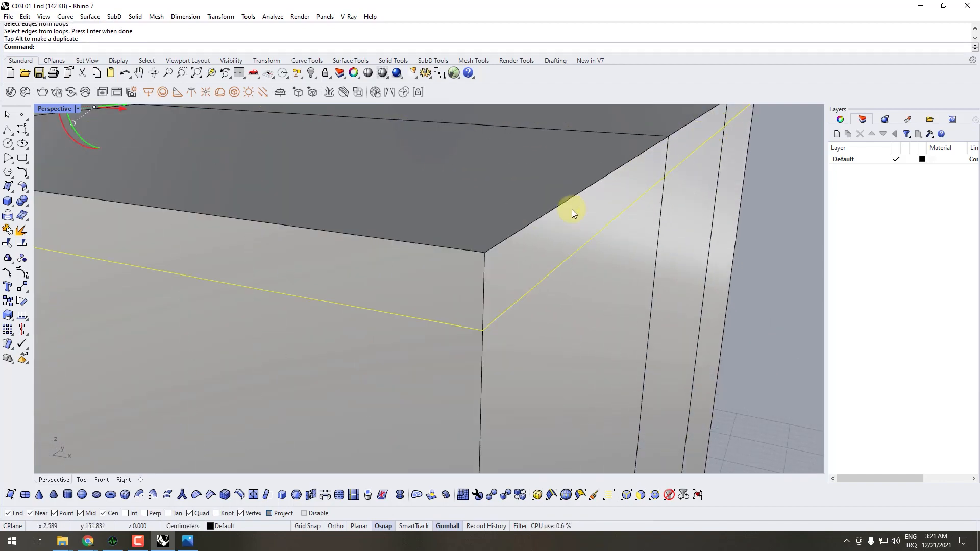
pyautogui.scroll(-8, 539, 237)
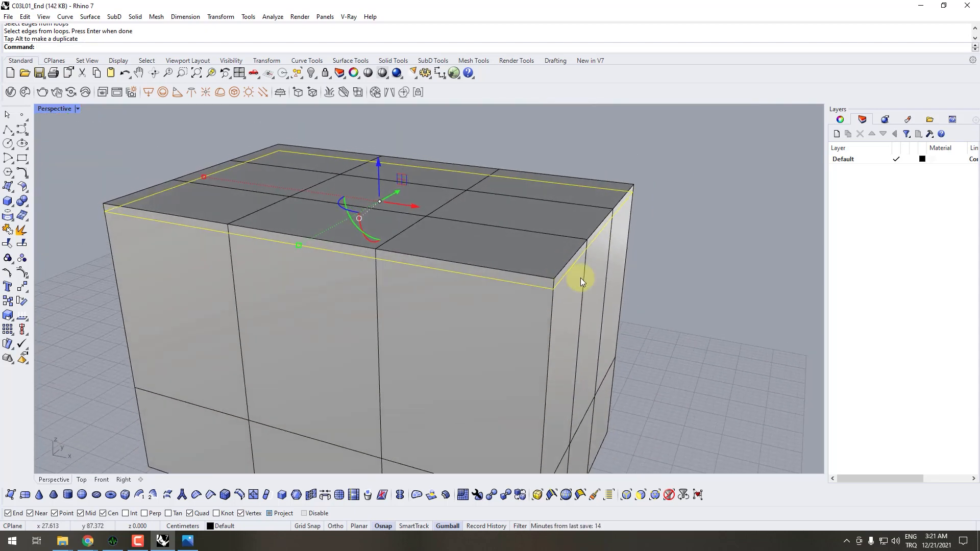
# - Show the SubD box in smooth display and examine the rounding along its top edge
pyautogui.press('Tab')
pyautogui.moveTo(580, 301); pyautogui.dragTo(599, 279, button='right')
pyautogui.scroll(6, 607, 217)
pyautogui.moveTo(606, 211); pyautogui.dragTo(583, 197, button='right')
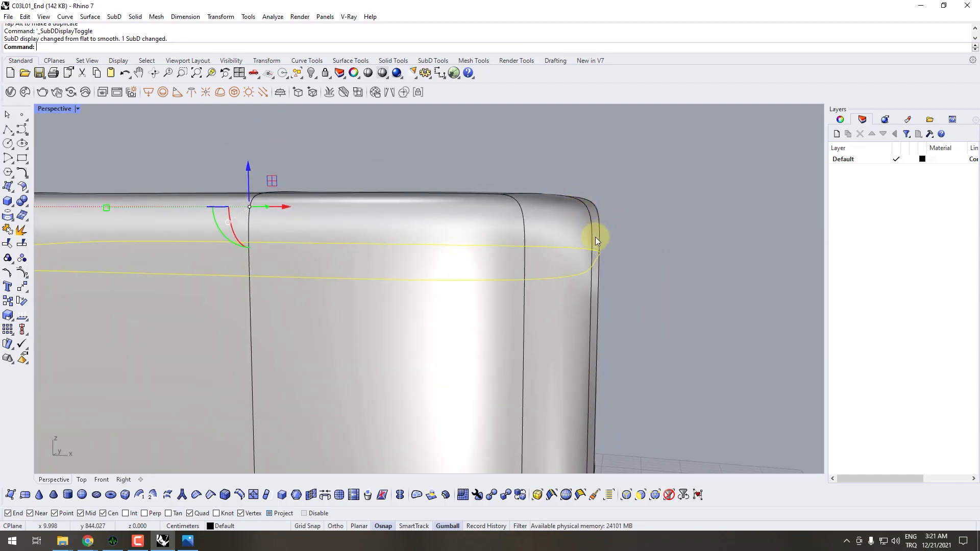
pyautogui.moveTo(596, 237); pyautogui.dragTo(571, 351, button='right')
pyautogui.scroll(-7, 597, 256)
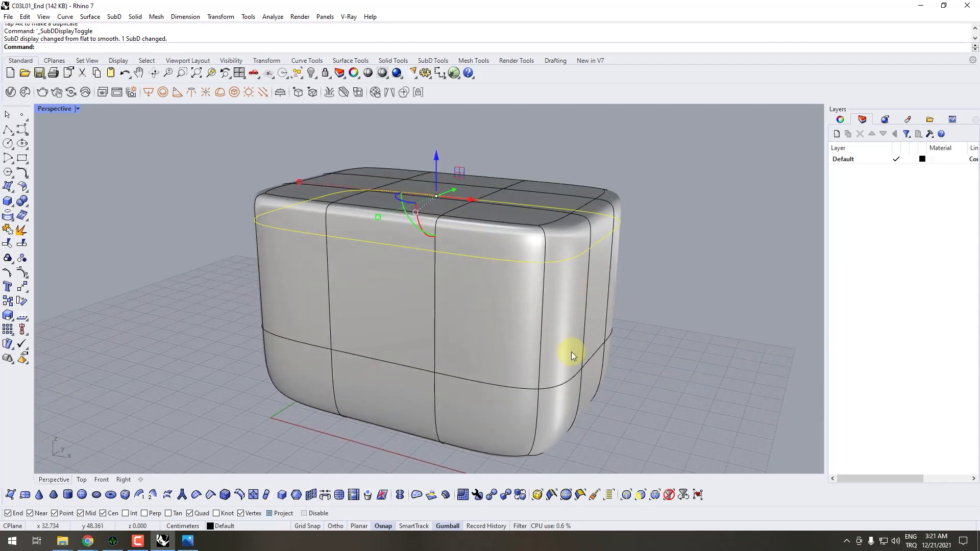
# - Return the SubD box to flat display and clear the edge loop selection
pyautogui.press('Tab')
pyautogui.moveTo(542, 393); pyautogui.dragTo(421, 366, button='right')
pyautogui.click(636, 409)
pyautogui.scroll(5, 612, 360)
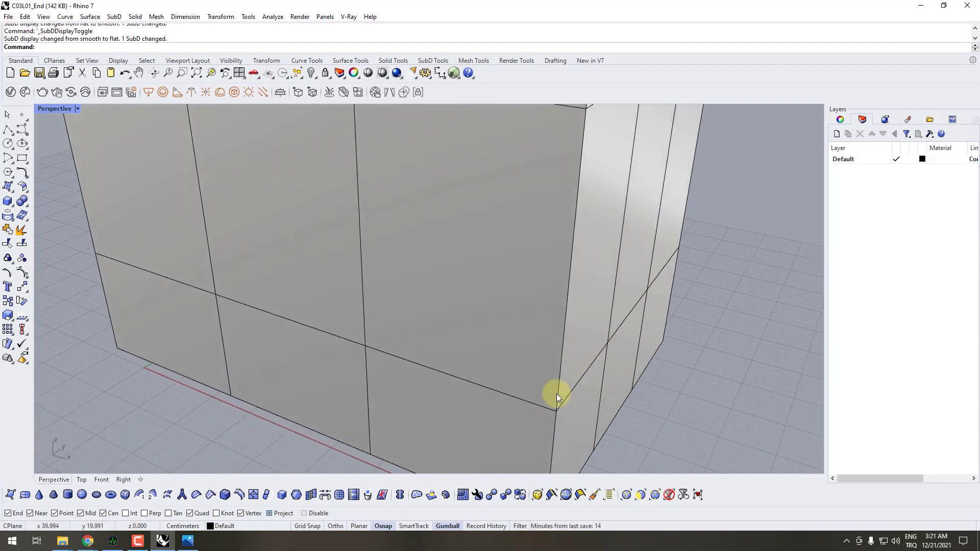
pyautogui.scroll(-5, 556, 391)
pyautogui.scroll(5, 534, 388)
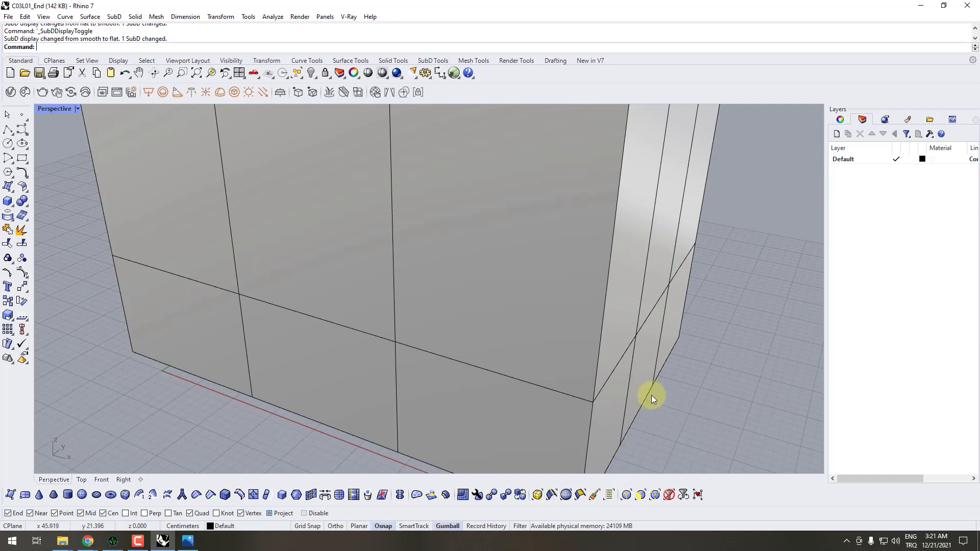
pyautogui.scroll(-5, 651, 395)
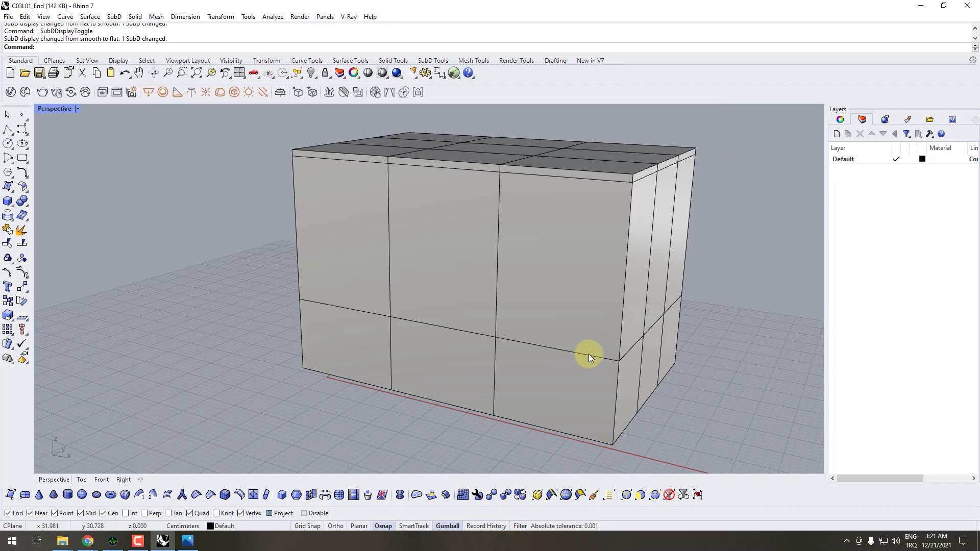
# - Select one edge of the lower horizontal loop and also the entire lower loop, clearing each selection
pyautogui.click(589, 355)
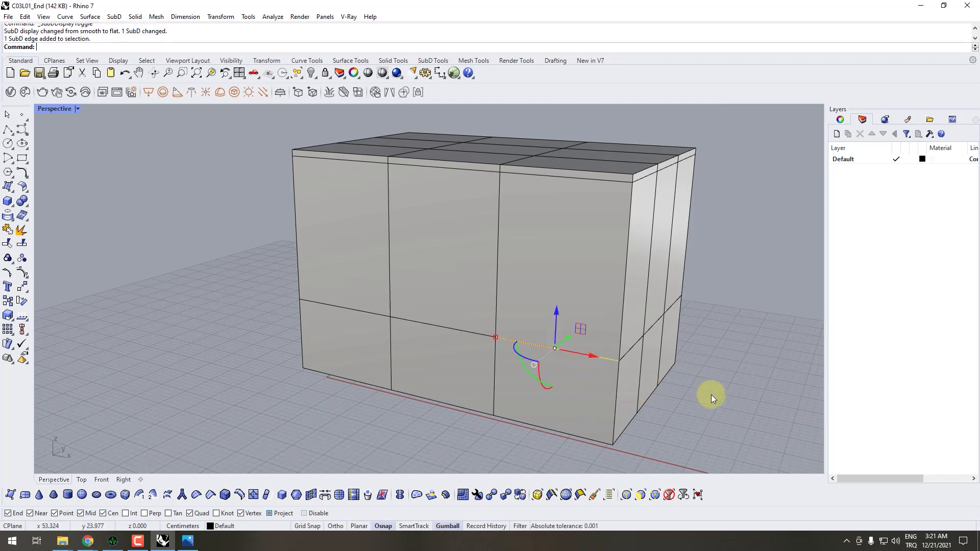
pyautogui.click(668, 414)
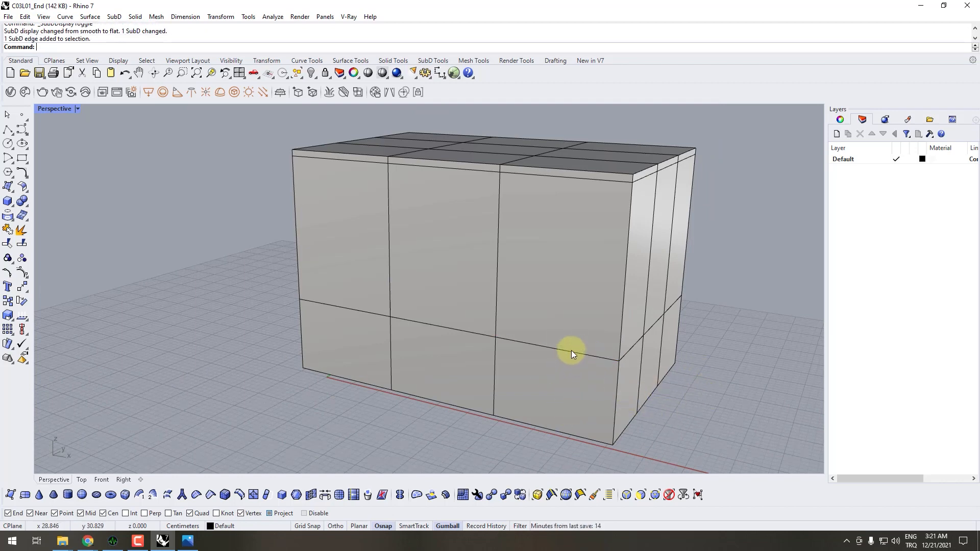
pyautogui.doubleClick(572, 350)
pyautogui.moveTo(572, 351); pyautogui.dragTo(559, 363, button='right')
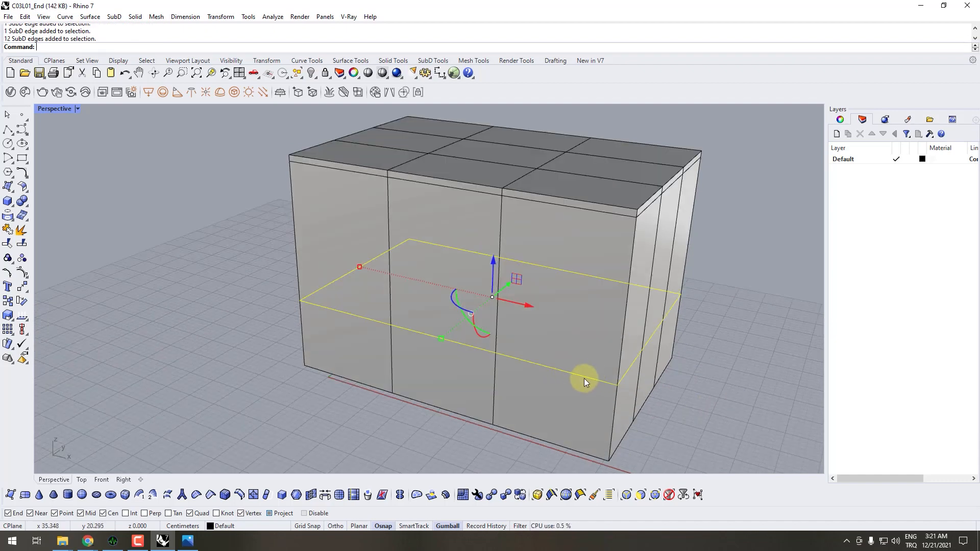
pyautogui.click(678, 394)
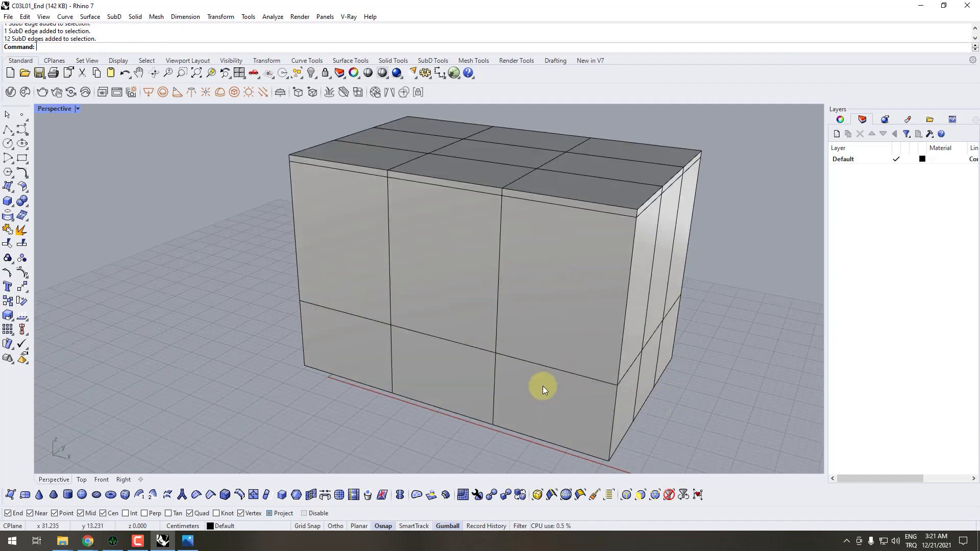
# - Select the lower horizontal edge loop of the SubD box and move it down to just above the bottom face
pyautogui.doubleClick(563, 369)
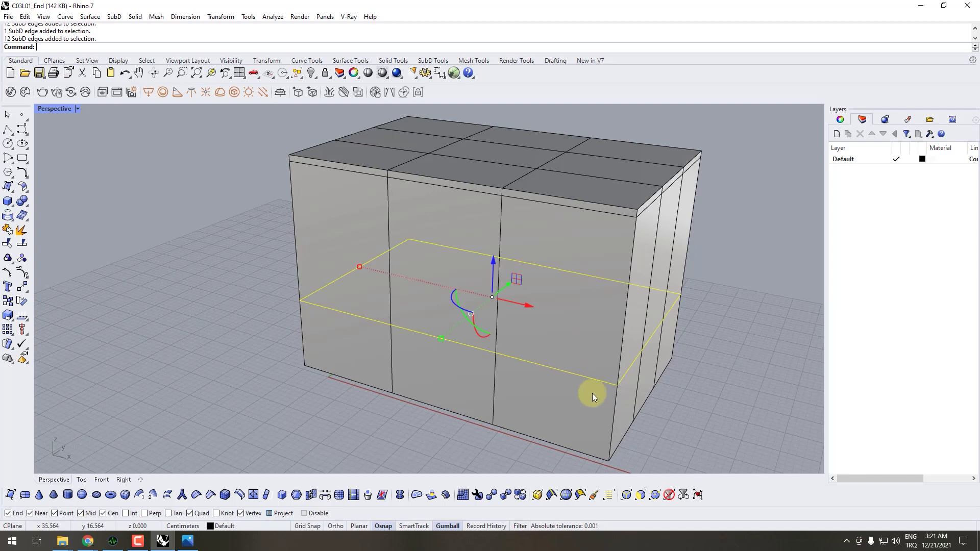
pyautogui.moveTo(590, 393); pyautogui.dragTo(596, 348, button='right')
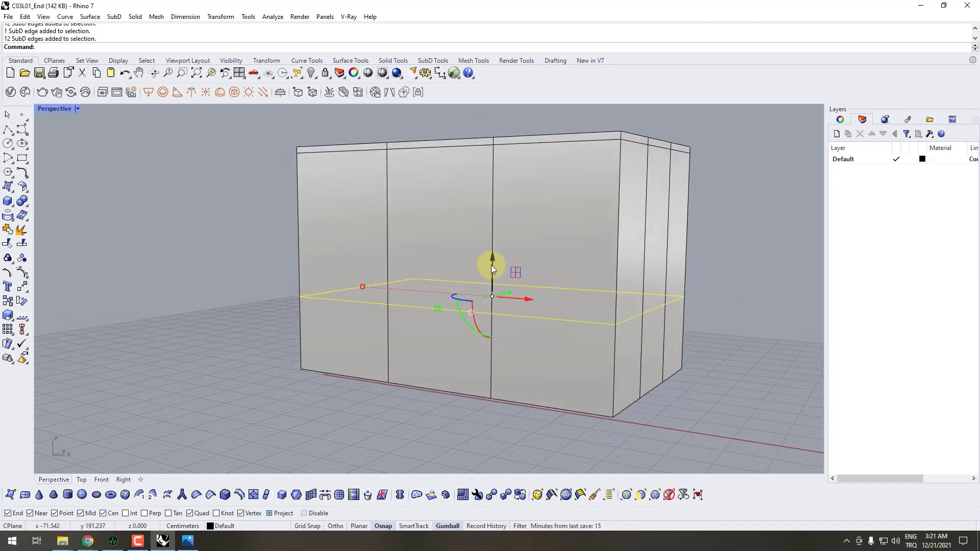
pyautogui.moveTo(493, 268); pyautogui.dragTo(491, 336)
pyautogui.moveTo(491, 336); pyautogui.dragTo(582, 247, button='right')
pyautogui.scroll(5, 503, 244)
pyautogui.scroll(-5, 496, 244)
pyautogui.scroll(3, 620, 263)
pyautogui.moveTo(648, 328); pyautogui.dragTo(597, 350, button='right')
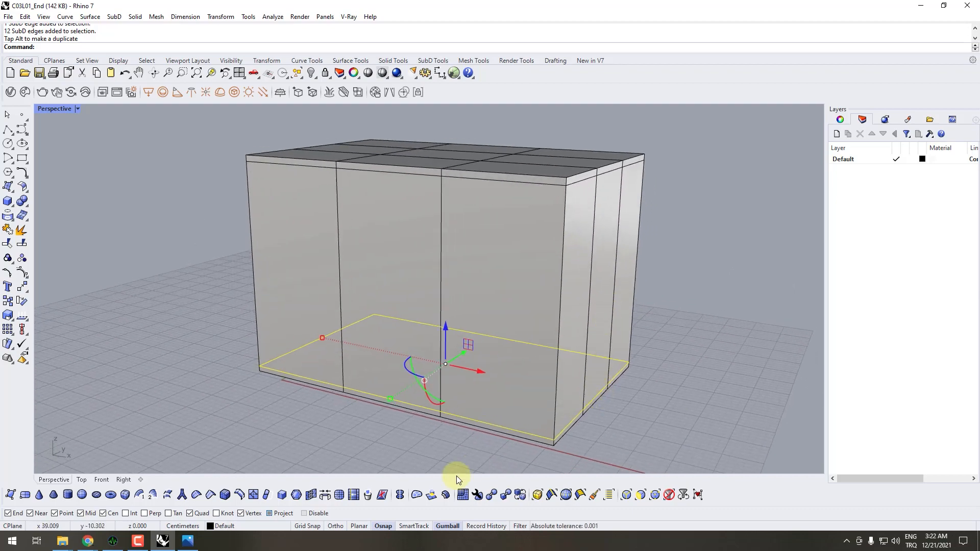
# - Show the SubD box in smooth display and compare its rounded edges with the Puff_1 reference image
pyautogui.press('Tab')
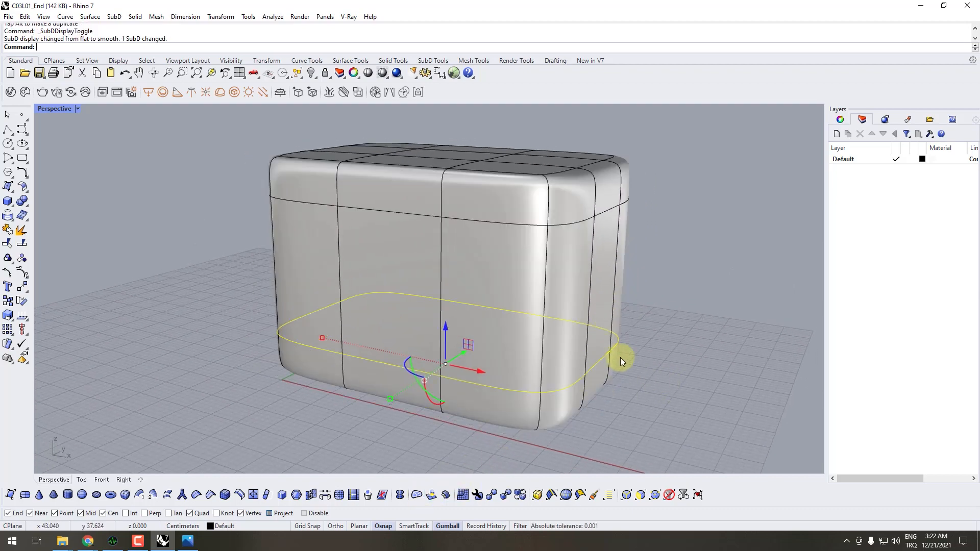
pyautogui.moveTo(620, 359)
pyautogui.mouseDown(button='right')
pyautogui.moveTo(619, 409)
pyautogui.moveTo(676, 346)
pyautogui.moveTo(617, 350)
pyautogui.mouseUp(button='right')
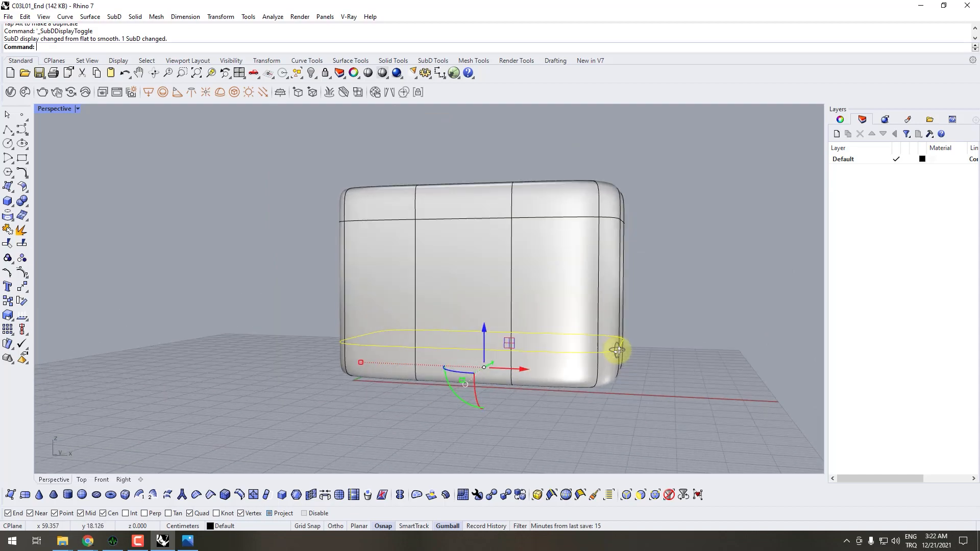
pyautogui.click(187, 541)
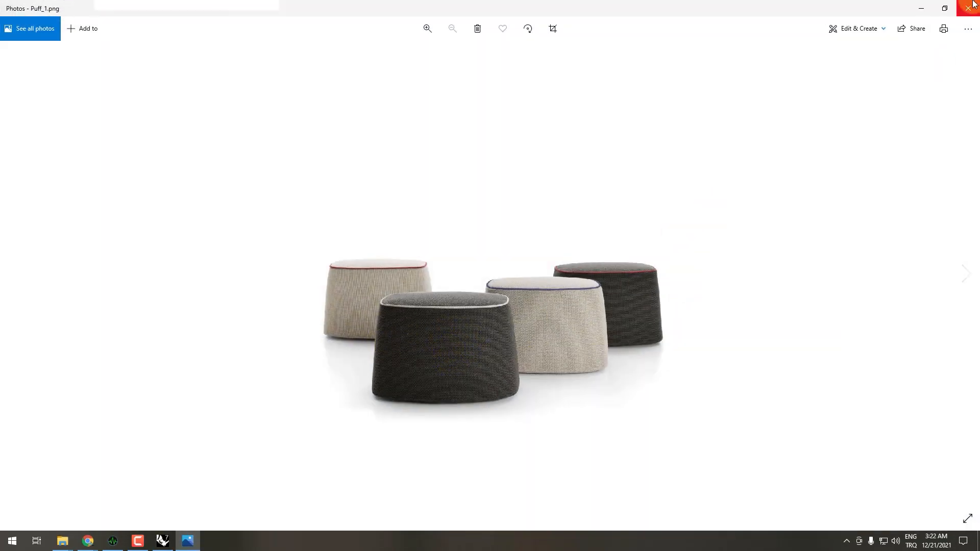
pyautogui.click(921, 8)
pyautogui.moveTo(650, 250); pyautogui.dragTo(583, 289, button='right')
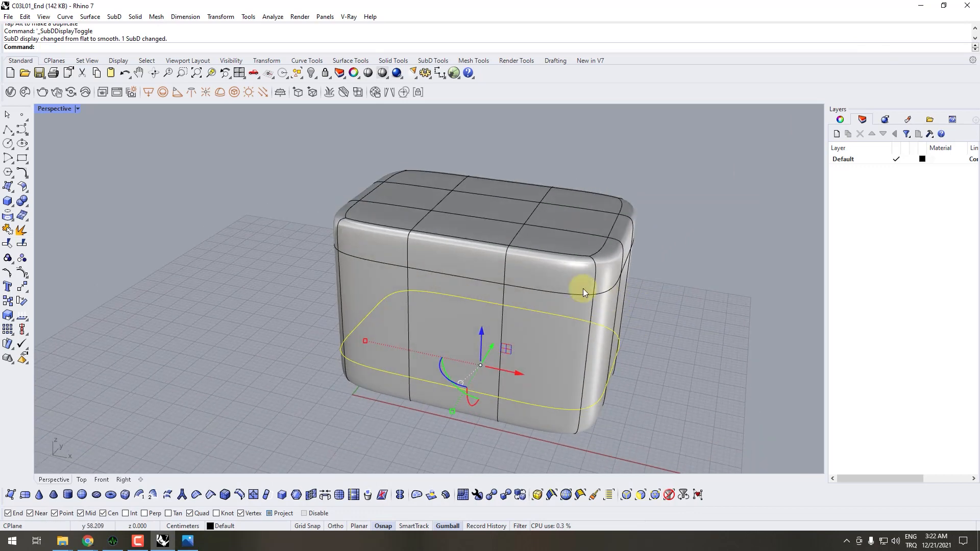
pyautogui.moveTo(526, 237); pyautogui.dragTo(492, 198, button='right')
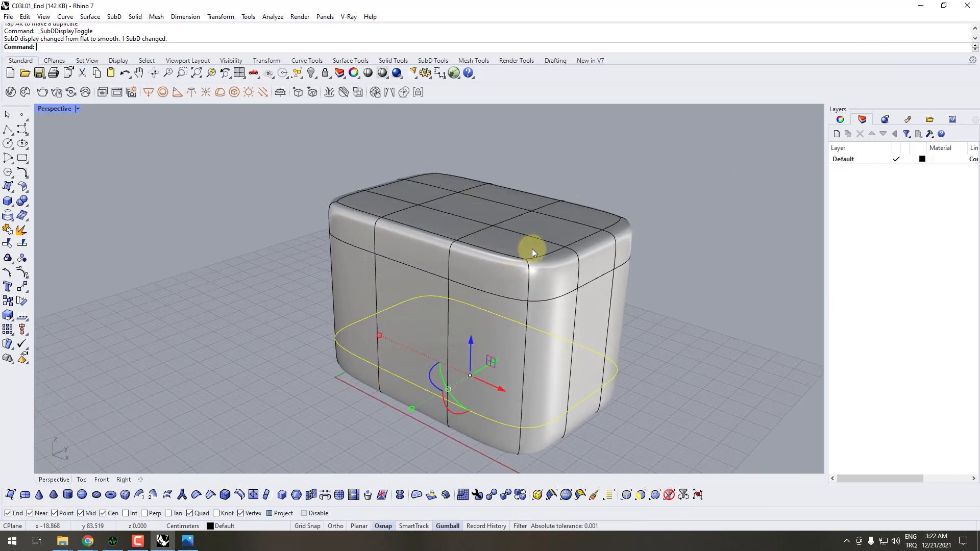
pyautogui.moveTo(515, 236); pyautogui.dragTo(523, 324, button='right')
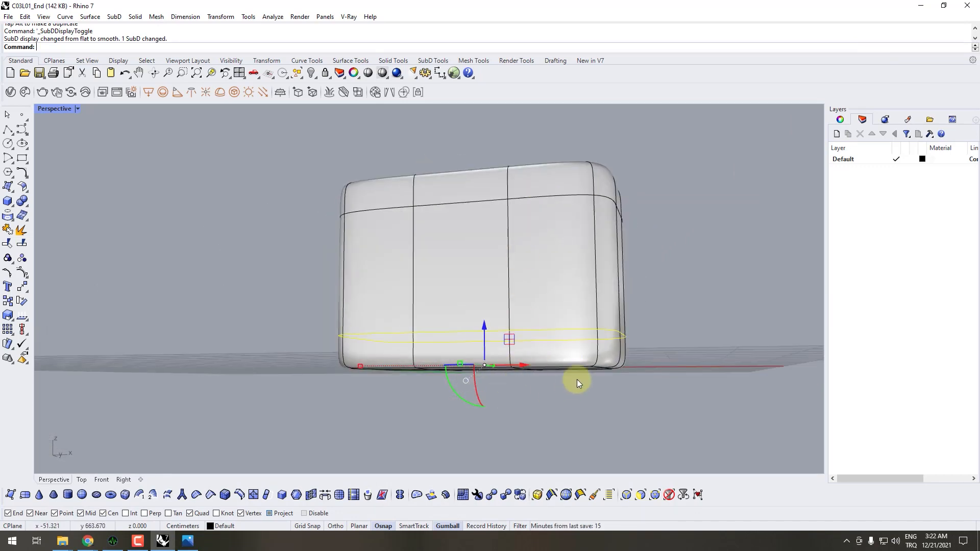
pyautogui.moveTo(577, 378); pyautogui.dragTo(694, 250, button='right')
# - Return the SubD box to flat display and select all vertices of its two top rows using the vertex selection filter
pyautogui.press('Tab')
pyautogui.click(655, 494)
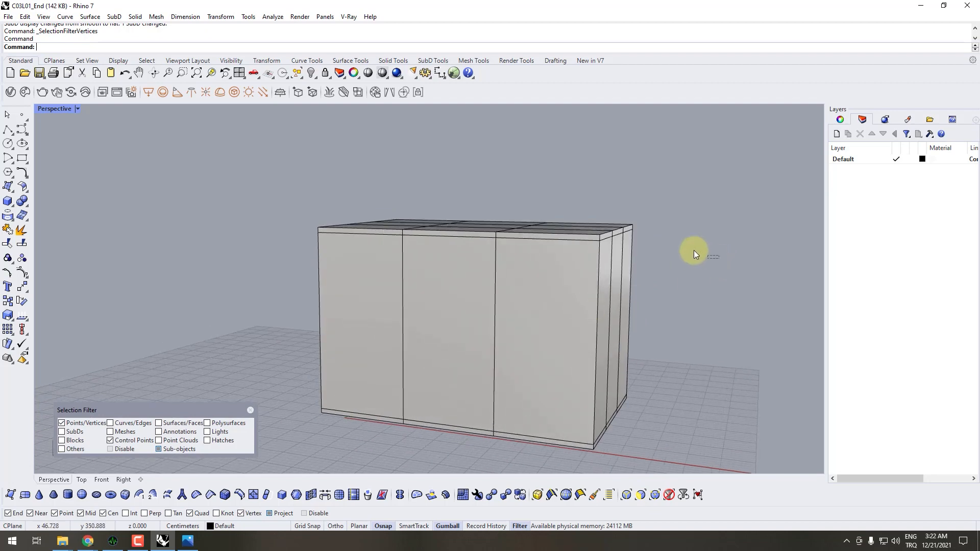
pyautogui.moveTo(817, 246); pyautogui.dragTo(221, 148)
pyautogui.moveTo(221, 149); pyautogui.dragTo(498, 259, button='right')
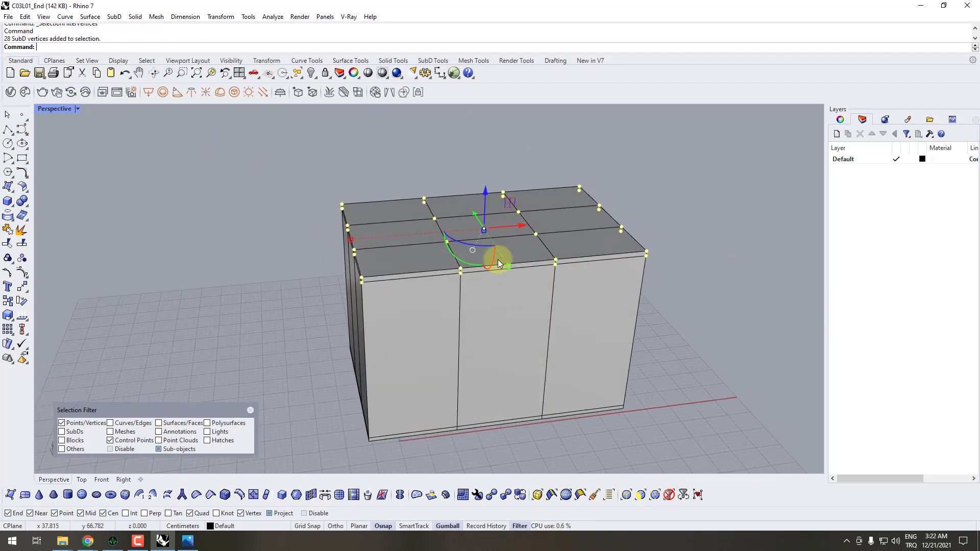
pyautogui.click(636, 199)
pyautogui.moveTo(696, 148); pyautogui.dragTo(288, 301)
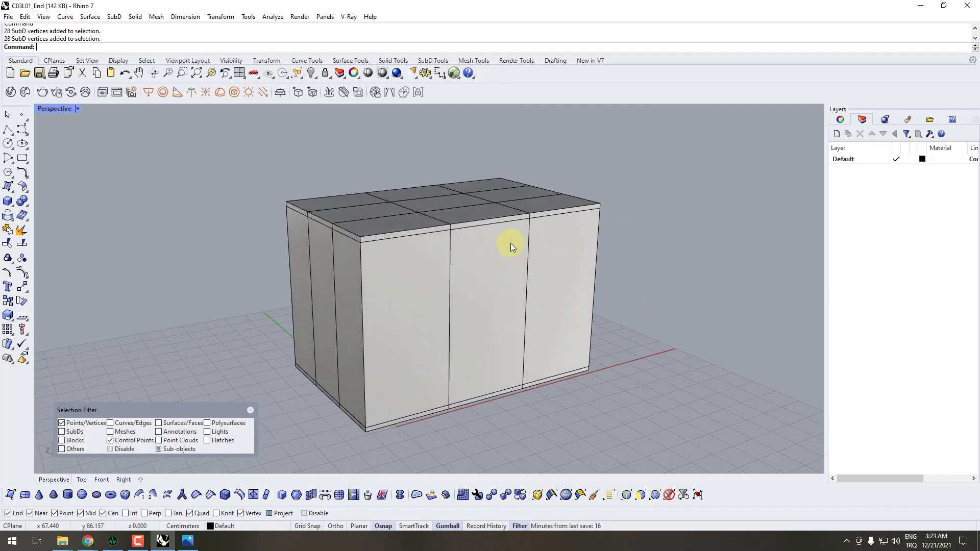
pyautogui.moveTo(590, 206); pyautogui.dragTo(138, 255)
pyautogui.moveTo(399, 259); pyautogui.dragTo(470, 221, button='right')
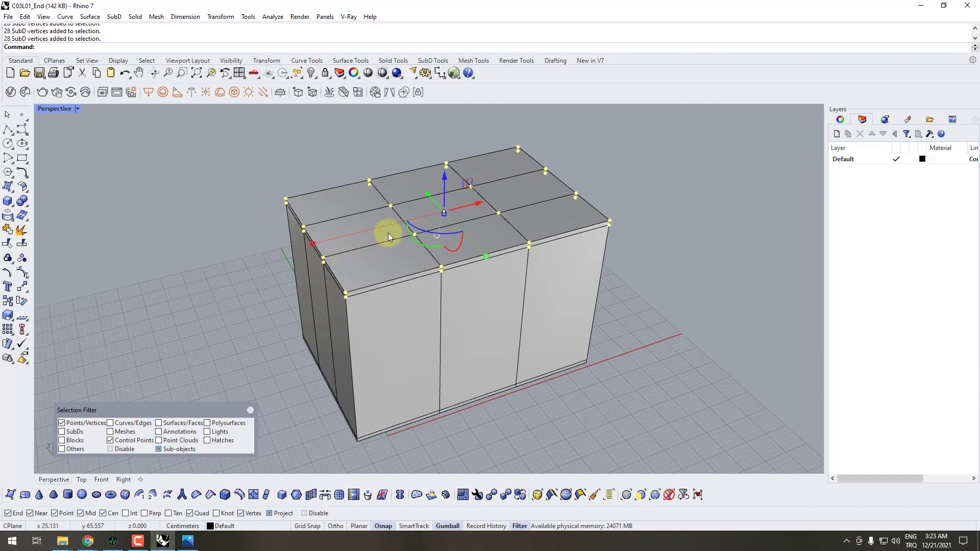
pyautogui.moveTo(388, 233); pyautogui.dragTo(679, 252, button='right')
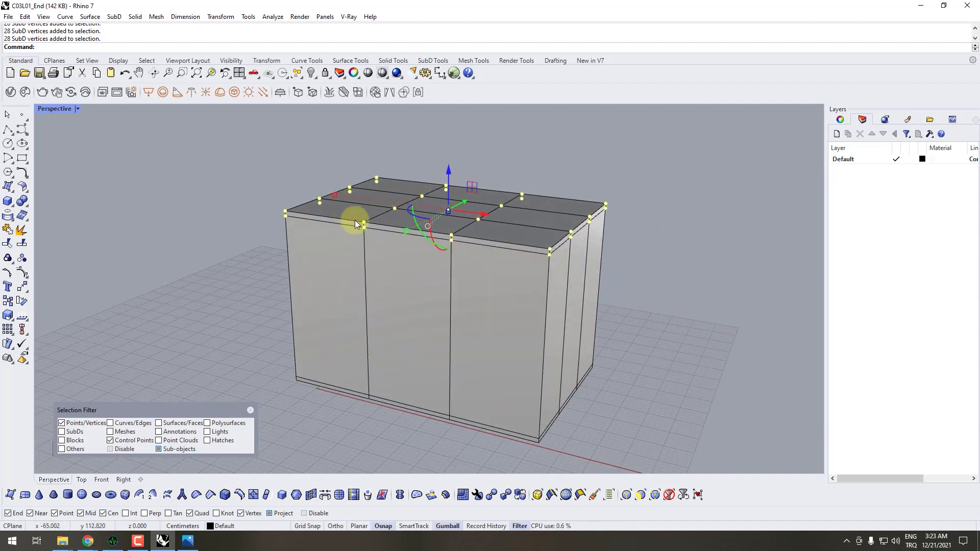
pyautogui.moveTo(355, 220); pyautogui.dragTo(366, 247, button='right')
pyautogui.scroll(4, 366, 247)
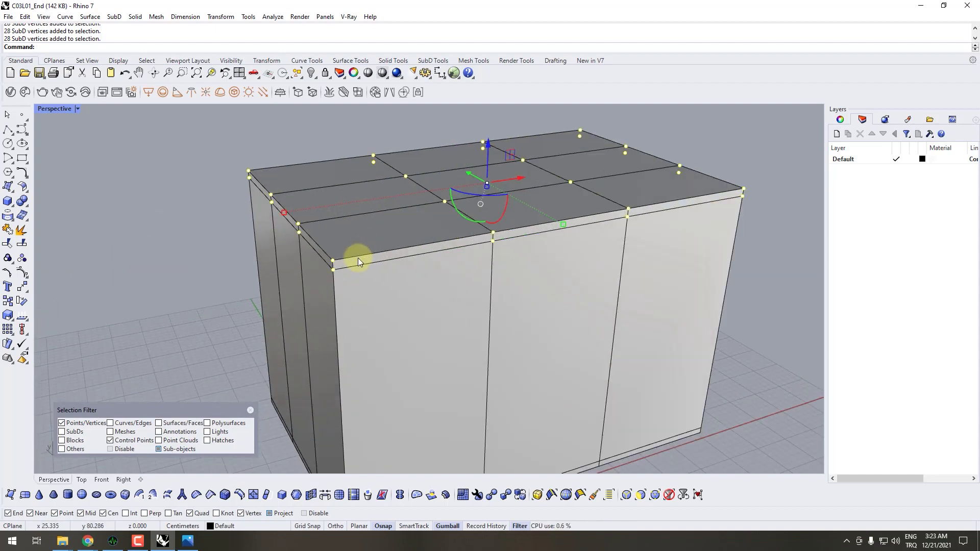
# - Scale the selected top vertices inward in all directions so the sides of the box taper upward
pyautogui.moveTo(284, 213); pyautogui.dragTo(521, 199, button='right')
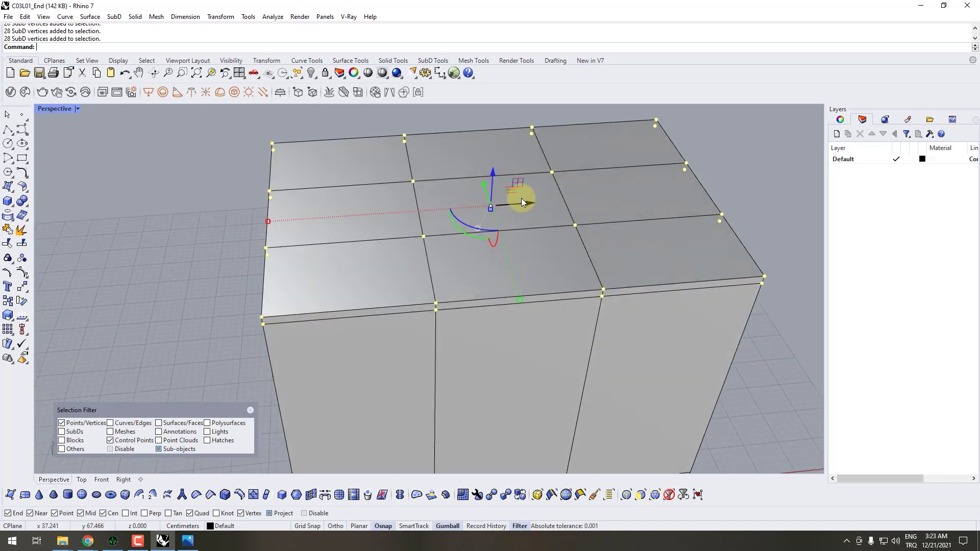
pyautogui.moveTo(274, 223); pyautogui.dragTo(301, 225)
pyautogui.scroll(-7, 451, 222)
pyautogui.moveTo(452, 222); pyautogui.dragTo(471, 230, button='right')
pyautogui.scroll(4, 472, 230)
pyautogui.hotkey('ctrl', 'z')
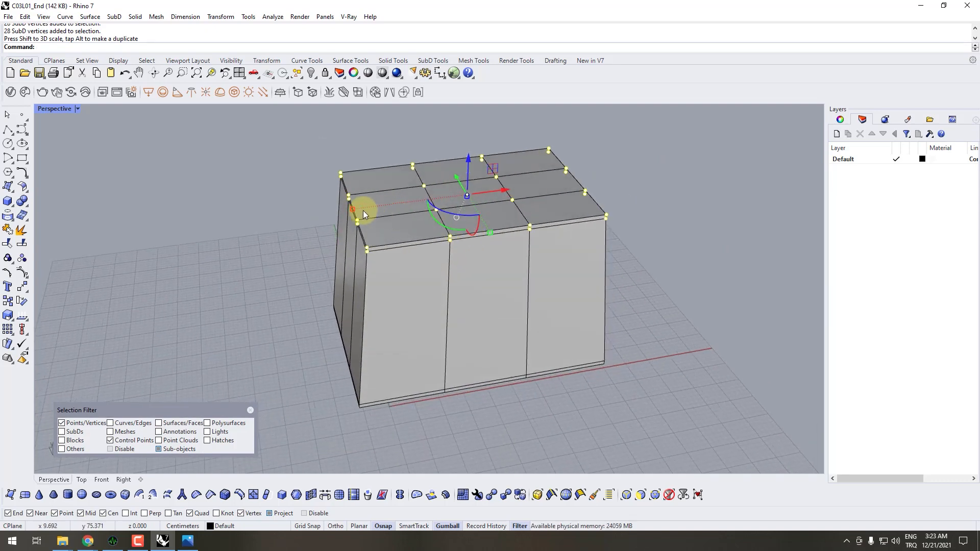
pyautogui.keyDown('shift'); pyautogui.moveTo(353, 209); pyautogui.dragTo(359, 209); pyautogui.keyUp('shift')
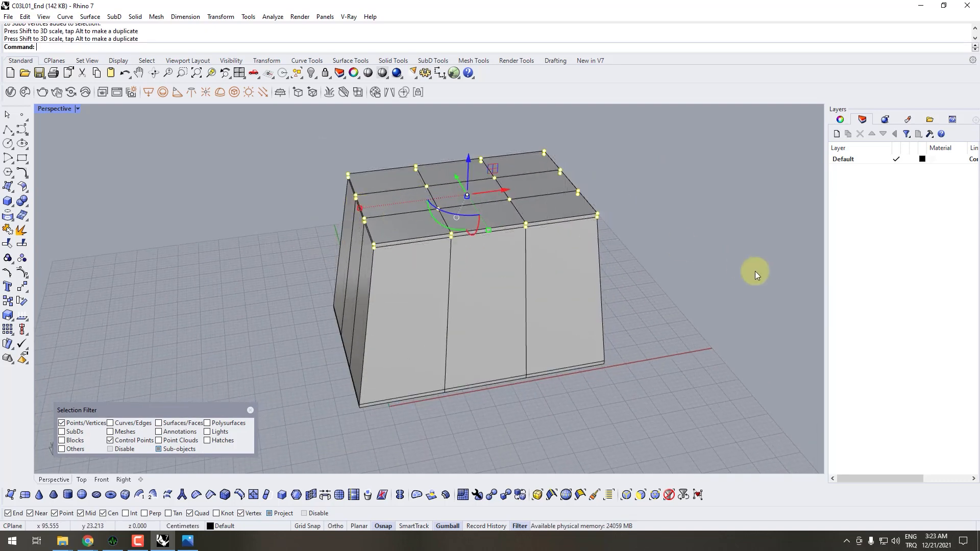
# - Clear the selection, show the SubD in smooth display and place the Puff_1 image side by side with the Rhino window
pyautogui.moveTo(755, 272); pyautogui.dragTo(388, 347, button='right')
pyautogui.press('Escape')
pyautogui.press('Tab')
pyautogui.click(188, 541)
pyautogui.moveTo(579, 11); pyautogui.dragTo(780, 120)
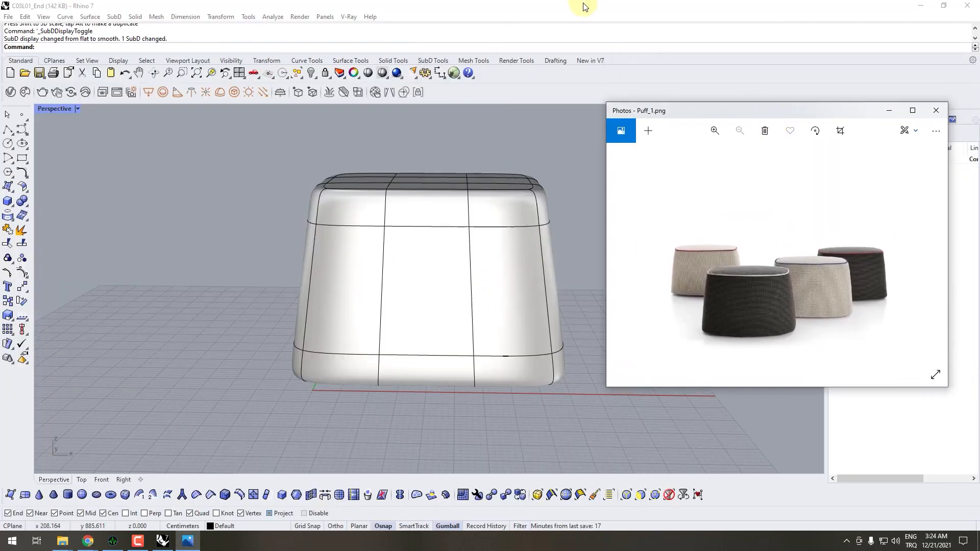
pyautogui.moveTo(687, 114); pyautogui.dragTo(979, 250)
pyautogui.click(219, 192)
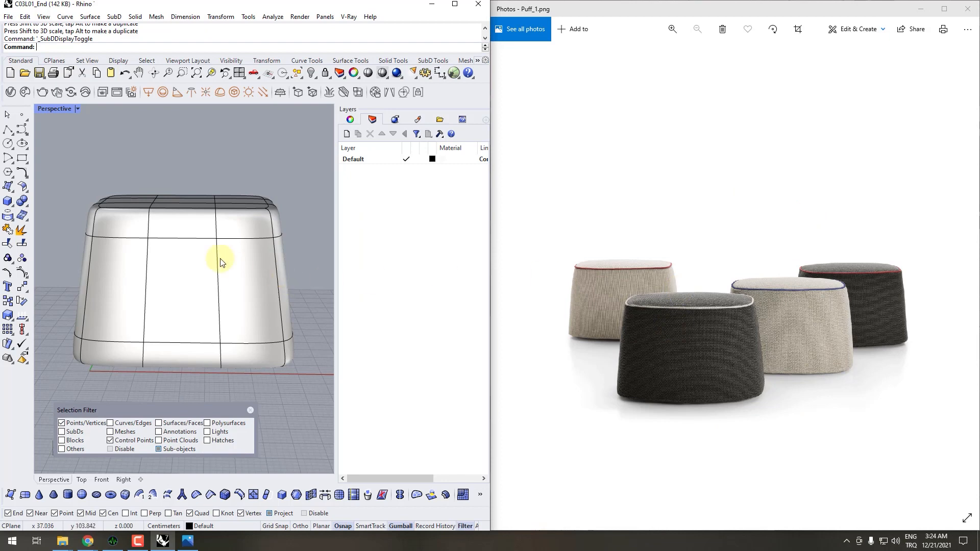
# - Select the two top rows of vertices of the pouf, move them down slightly and clear the selection
pyautogui.moveTo(221, 262); pyautogui.dragTo(228, 305, button='right')
pyautogui.moveTo(259, 336); pyautogui.dragTo(237, 256, button='right')
pyautogui.scroll(-2, 271, 230)
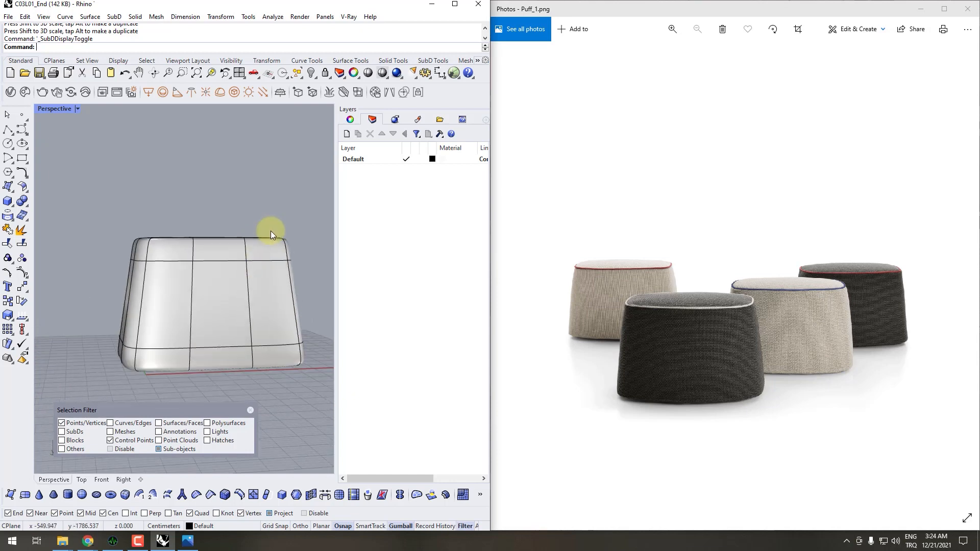
pyautogui.moveTo(296, 211); pyautogui.dragTo(104, 276)
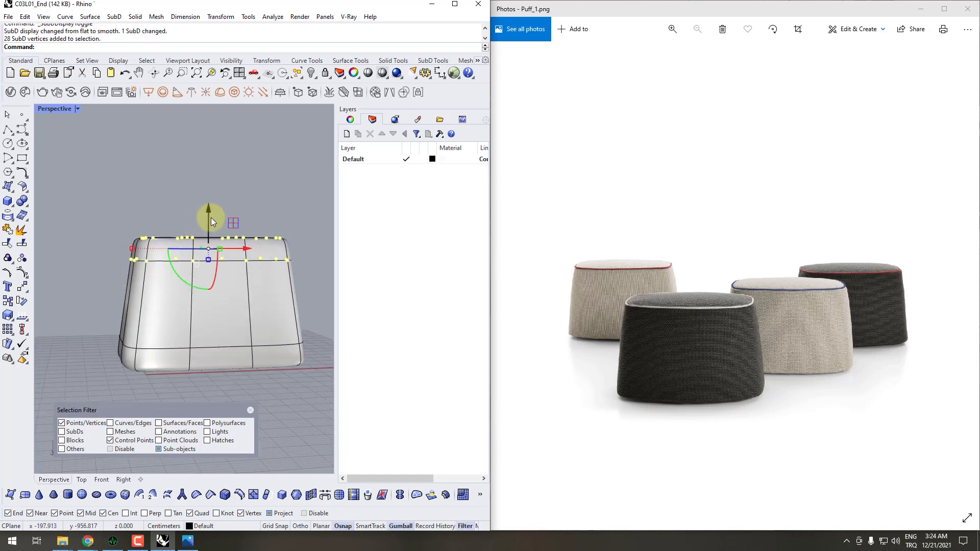
pyautogui.moveTo(207, 218); pyautogui.dragTo(208, 228)
pyautogui.scroll(-5, 209, 232)
pyautogui.moveTo(221, 237); pyautogui.dragTo(217, 332, button='right')
pyautogui.click(268, 359)
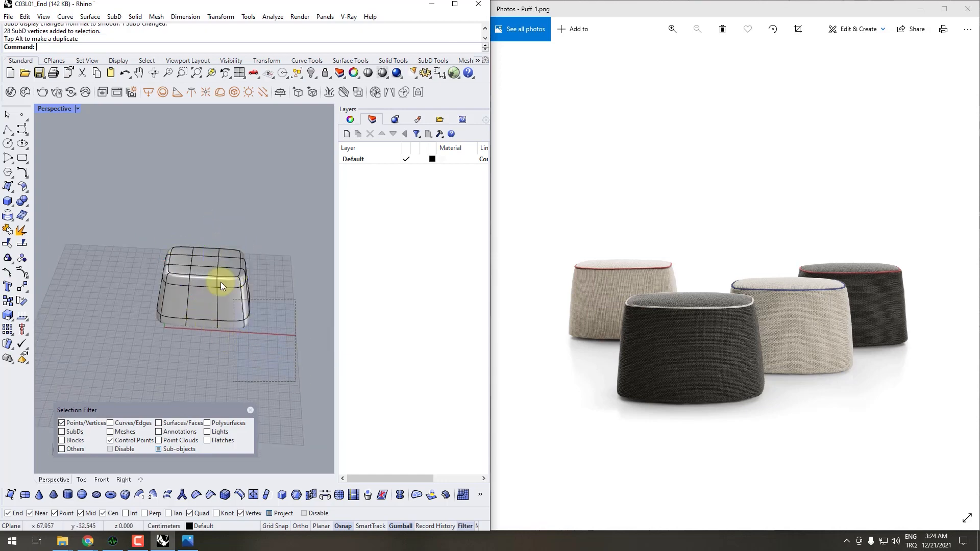
# - Select the vertices along the far half of the pouf, move them outward along the Y axis and check the widened shape
pyautogui.moveTo(221, 285); pyautogui.dragTo(206, 216)
pyautogui.moveTo(255, 292); pyautogui.dragTo(272, 293)
pyautogui.moveTo(271, 367); pyautogui.dragTo(273, 253, button='right')
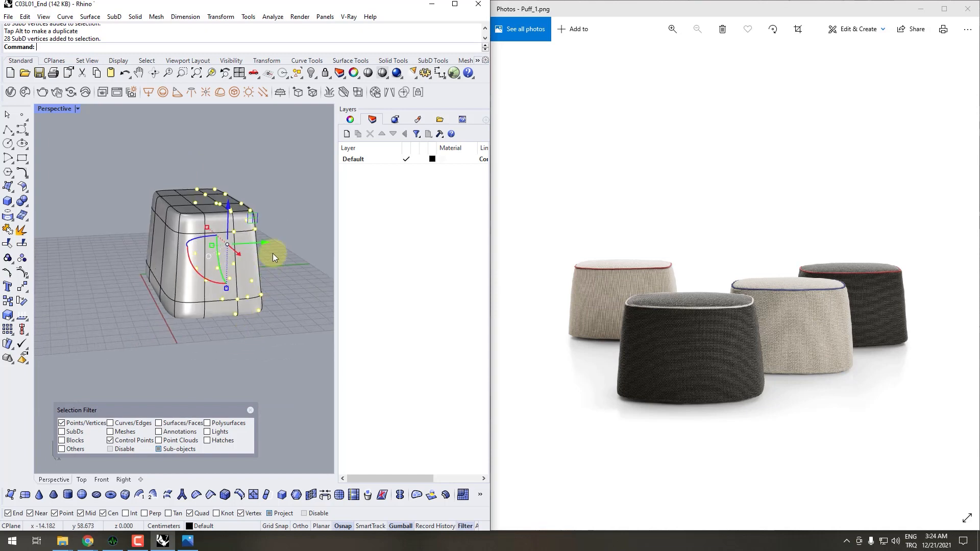
pyautogui.moveTo(256, 241); pyautogui.dragTo(270, 241)
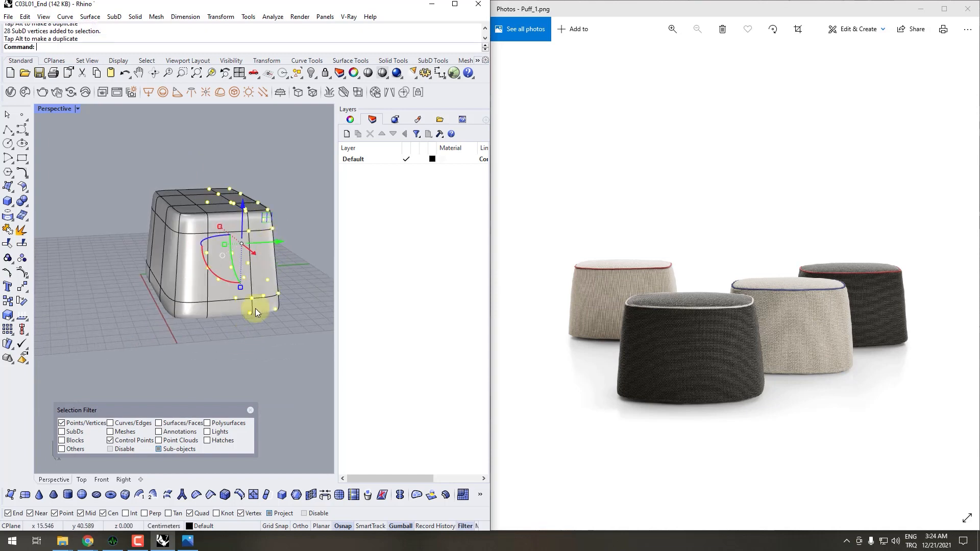
pyautogui.click(201, 335)
pyautogui.moveTo(201, 335); pyautogui.dragTo(327, 291, button='right')
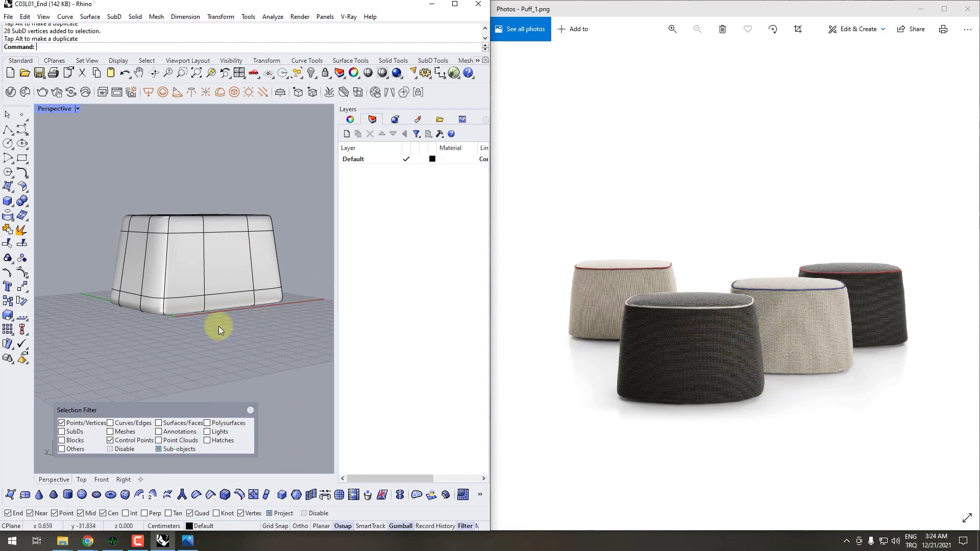
pyautogui.moveTo(219, 326)
pyautogui.mouseDown(button='right')
pyautogui.moveTo(208, 324)
pyautogui.moveTo(241, 330)
pyautogui.moveTo(256, 313)
pyautogui.moveTo(219, 332)
pyautogui.moveTo(230, 318)
pyautogui.mouseUp(button='right')
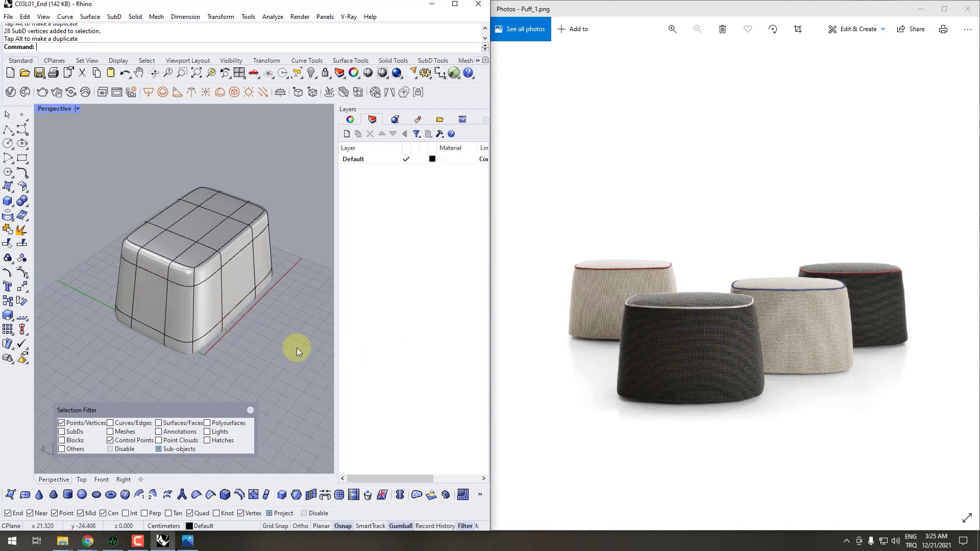
pyautogui.moveTo(245, 332); pyautogui.dragTo(190, 326, button='right')
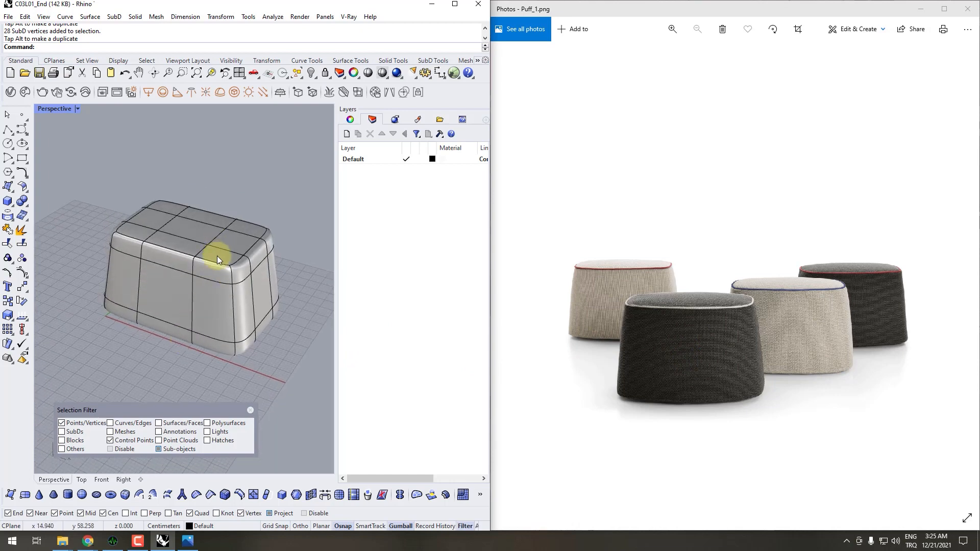
pyautogui.moveTo(227, 280)
pyautogui.mouseDown(button='right')
pyautogui.moveTo(227, 256)
pyautogui.moveTo(206, 308)
pyautogui.moveTo(170, 287)
pyautogui.moveTo(213, 291)
pyautogui.mouseUp(button='right')
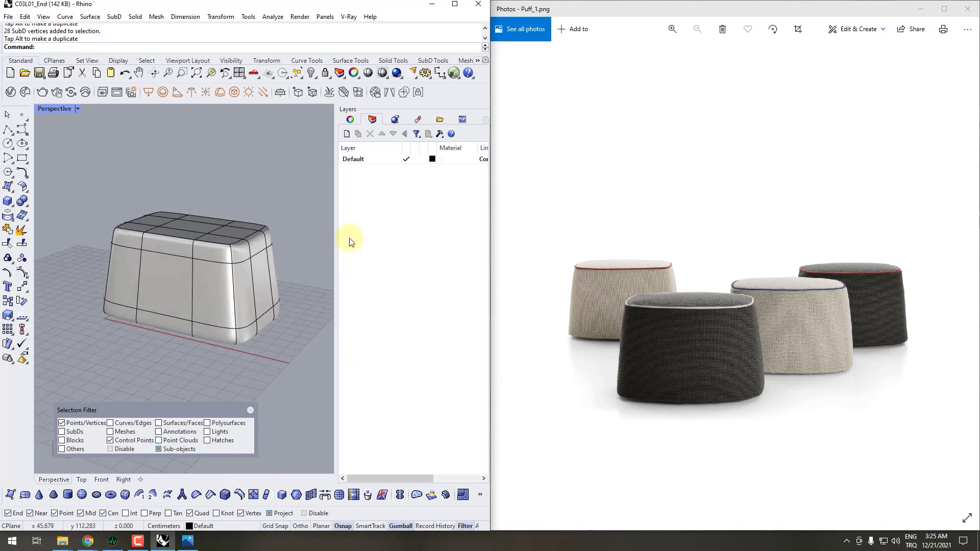
# - Create a new layer named Samples
pyautogui.rightClick(367, 202)
pyautogui.click(389, 206)
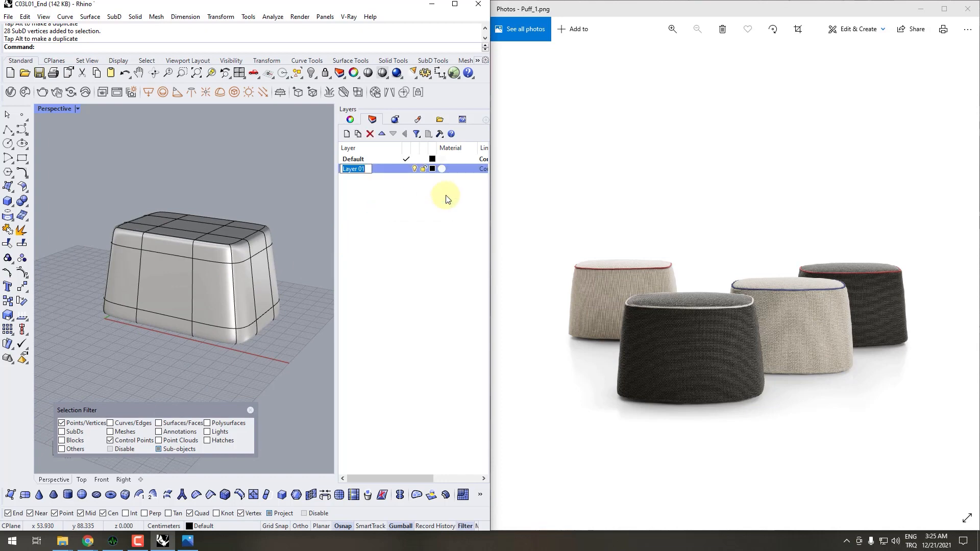
pyautogui.write('Samples')
pyautogui.press('Return')
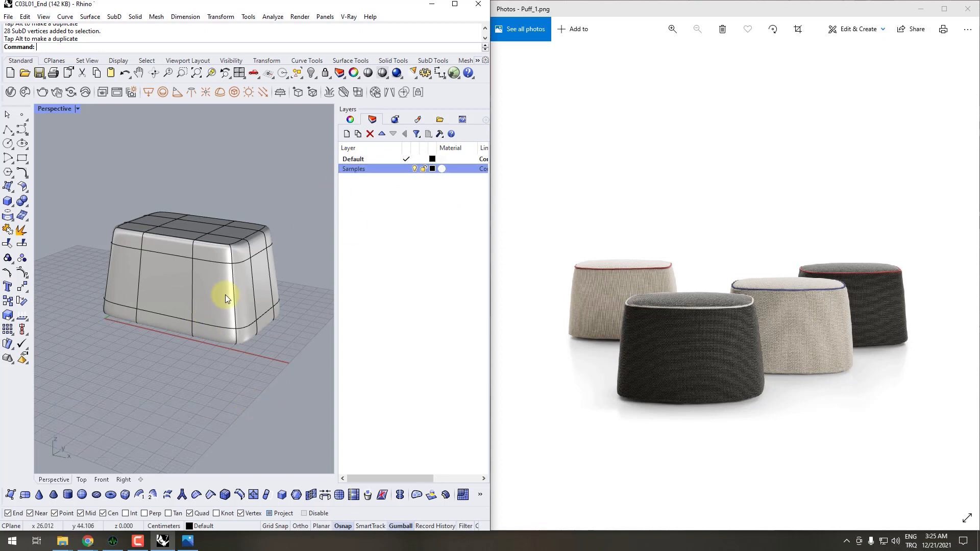
# - Move the pouf SubD to the Samples layer and hide that layer
pyautogui.click(226, 299)
pyautogui.rightClick(360, 169)
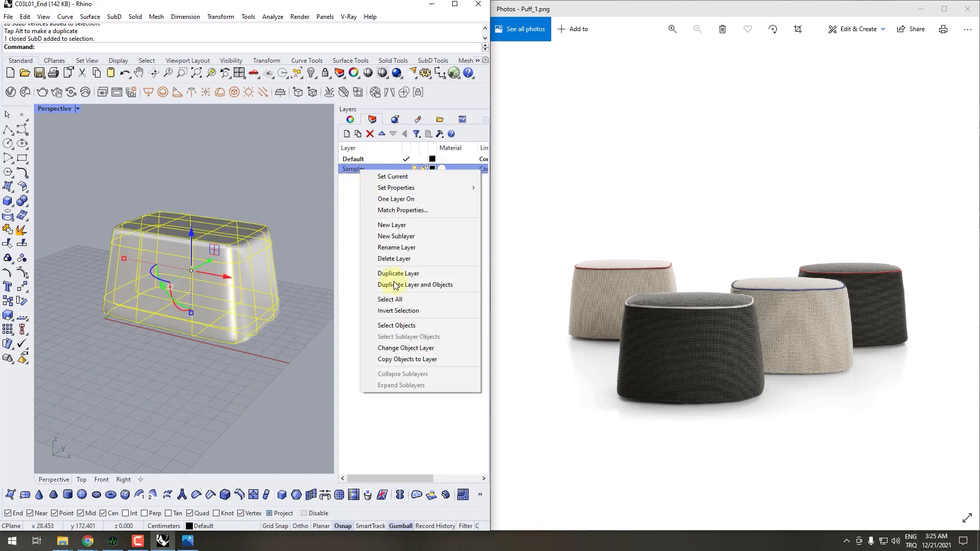
pyautogui.click(403, 347)
pyautogui.click(414, 170)
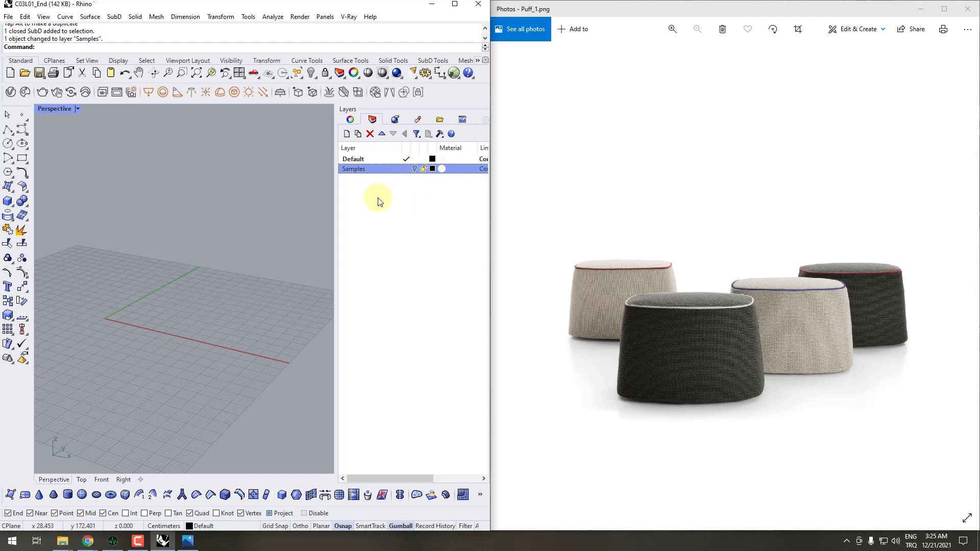
# - Show the Puff_2 reference image in Photos, and return to Rhino with its window maximized
pyautogui.click(661, 371)
pyautogui.scroll(-1, 661, 370)
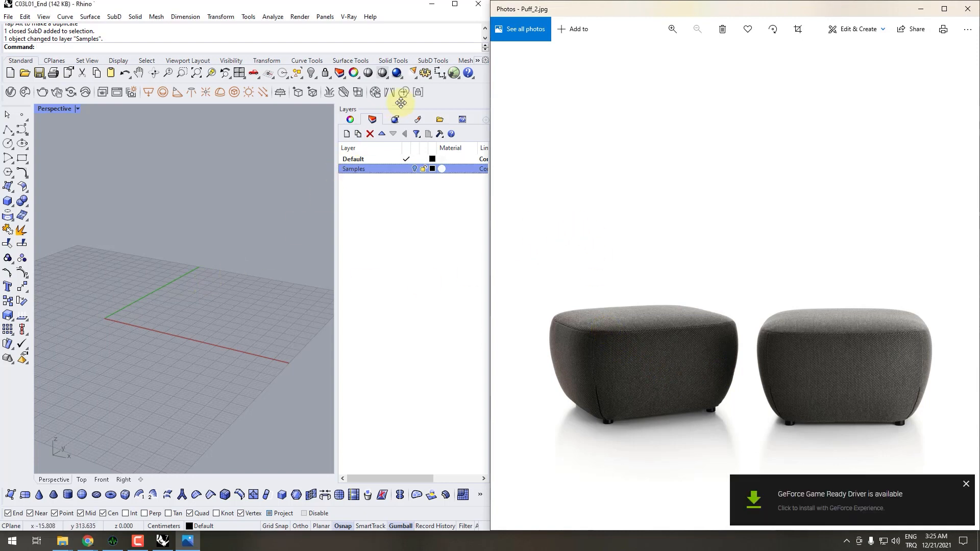
pyautogui.click(455, 6)
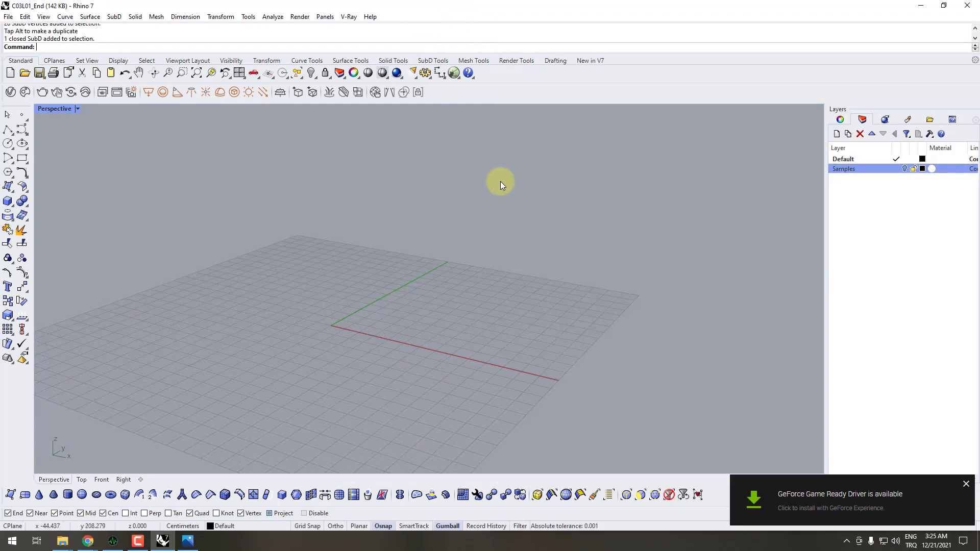
# - Create a SubD box from the origin with a 50 cm length, 30 cm width and 35 cm height, using three divisions per direction
pyautogui.moveTo(369, 369); pyautogui.dragTo(444, 328, button='right')
pyautogui.click(125, 495)
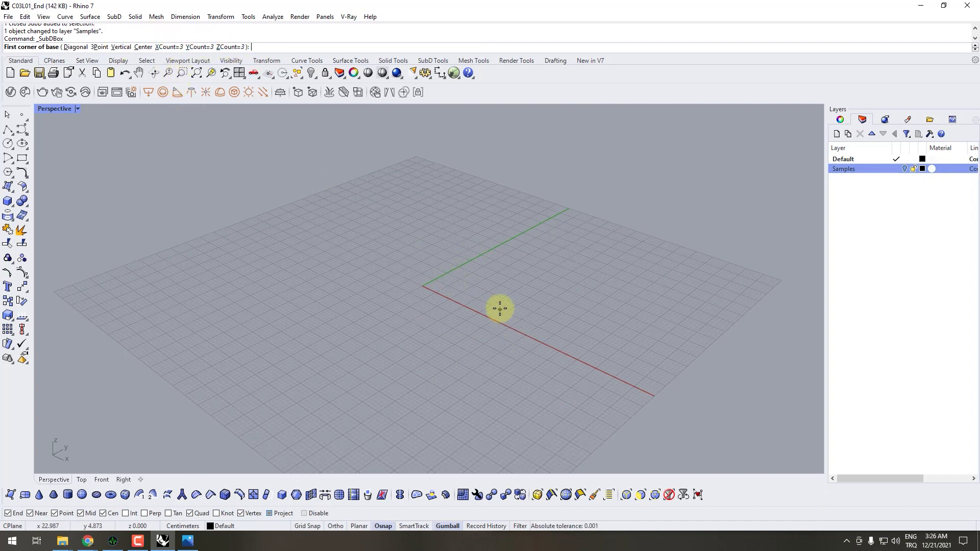
pyautogui.write('0')
pyautogui.press('Return')
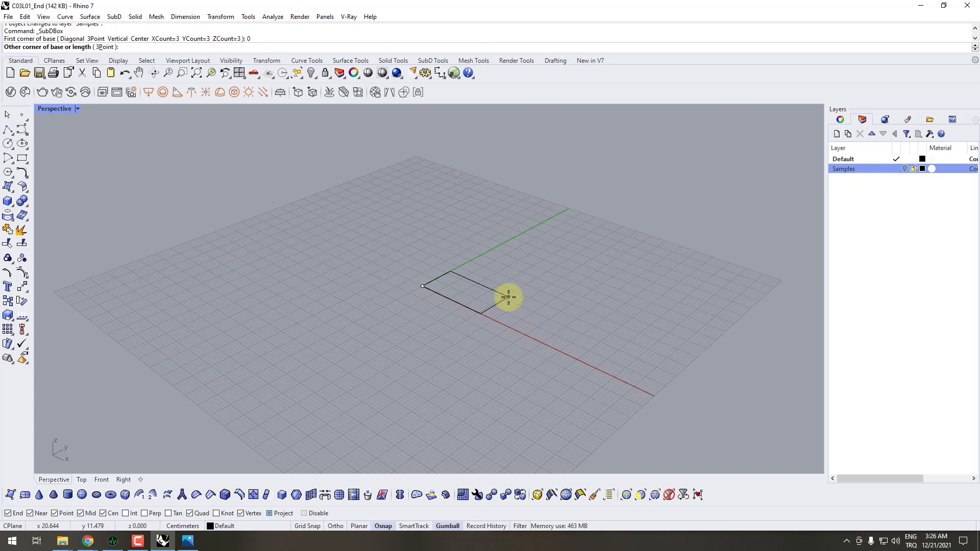
pyautogui.write('50')
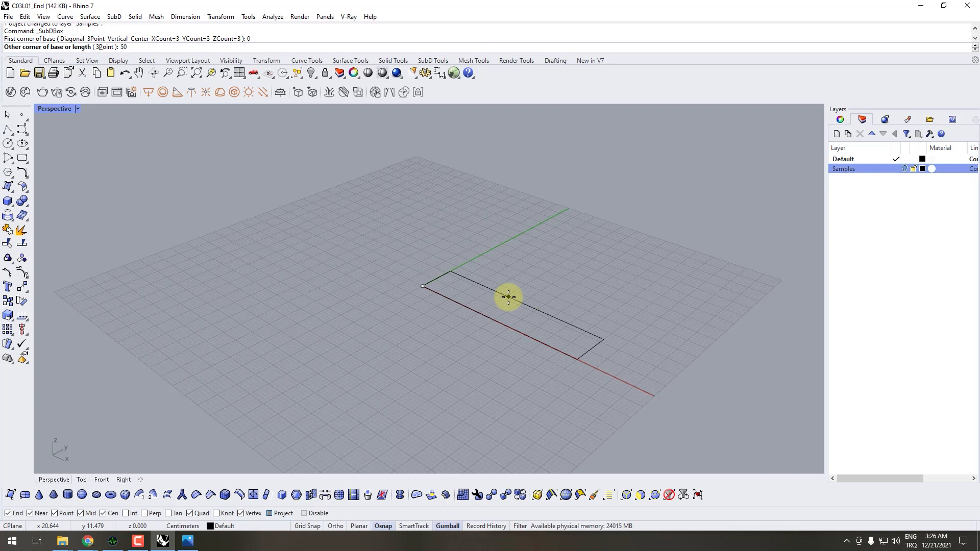
pyautogui.press('Return')
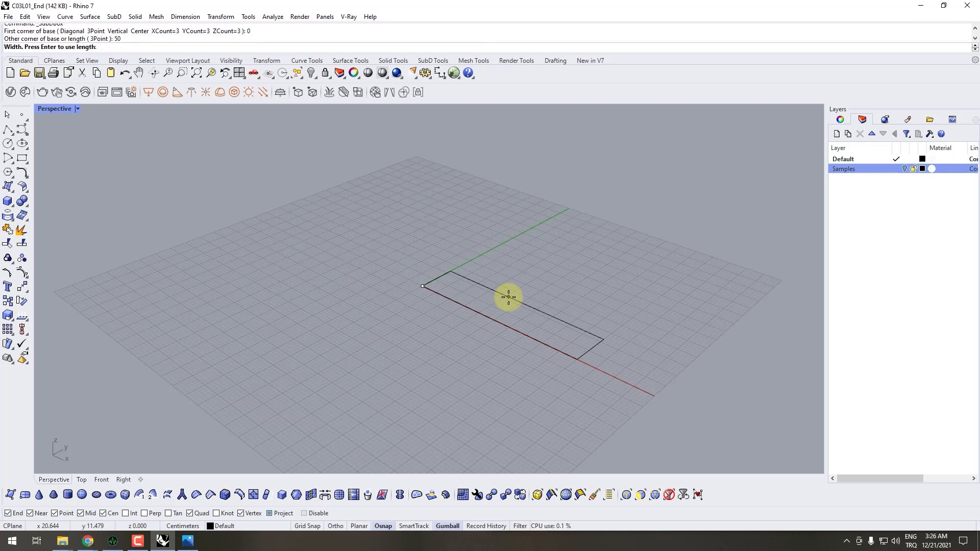
pyautogui.write('30')
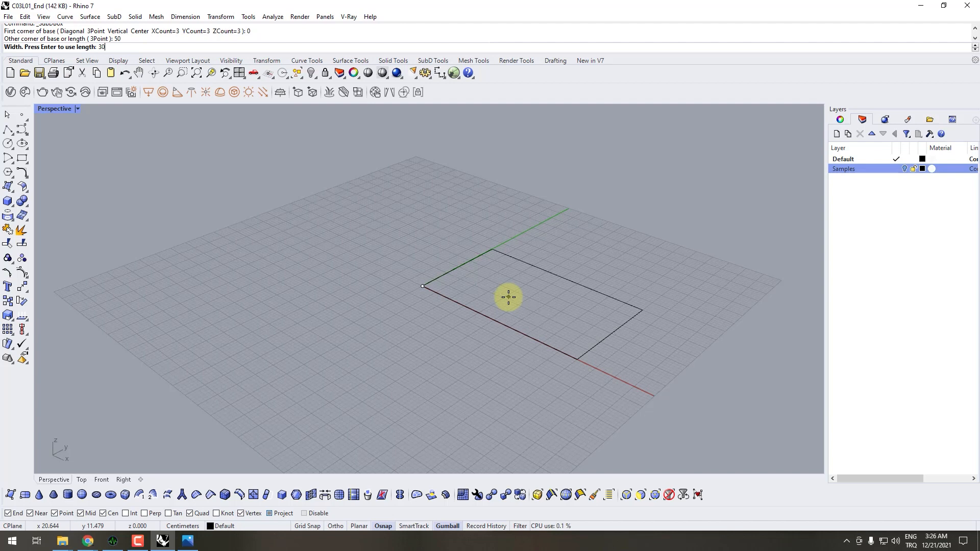
pyautogui.press('Return')
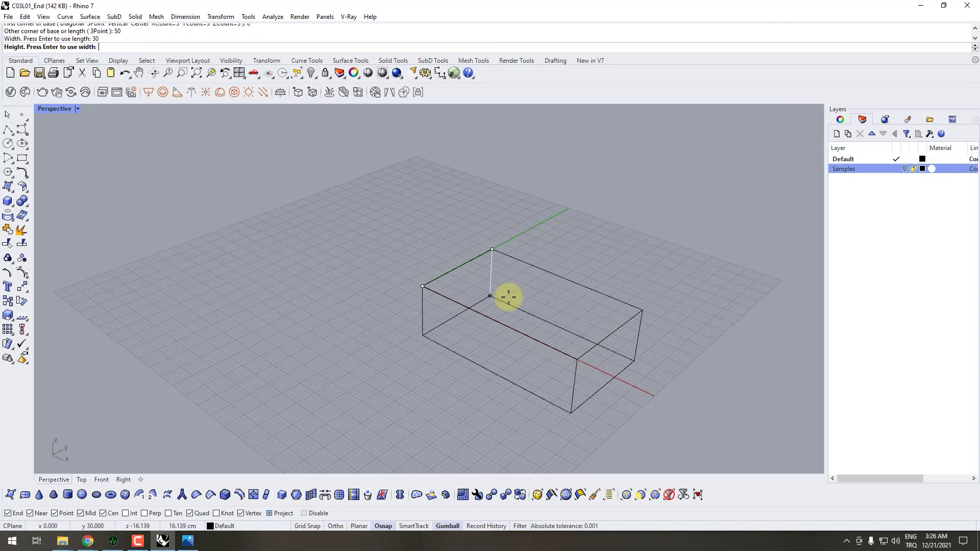
pyautogui.write('3')
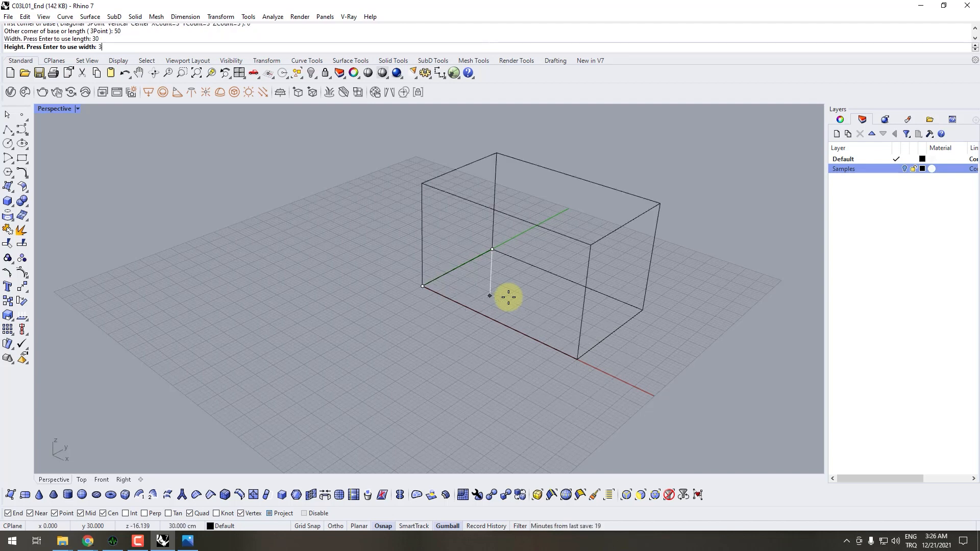
pyautogui.write('0')
pyautogui.press('BackSpace')
pyautogui.write('5')
pyautogui.press('Return')
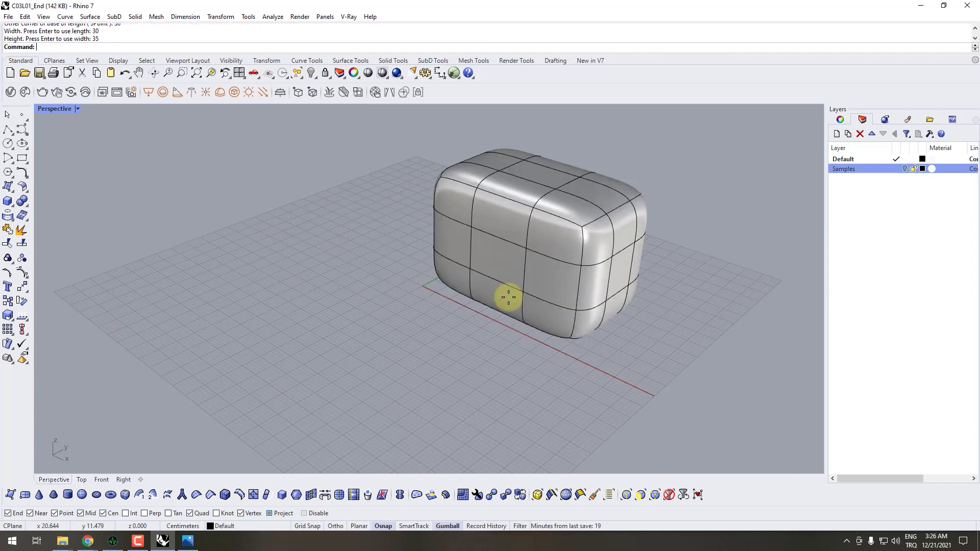
# - Compare the new SubD box with the Puff_2 reference image and switch the SubD to flat display
pyautogui.moveTo(473, 394); pyautogui.dragTo(409, 333, button='right')
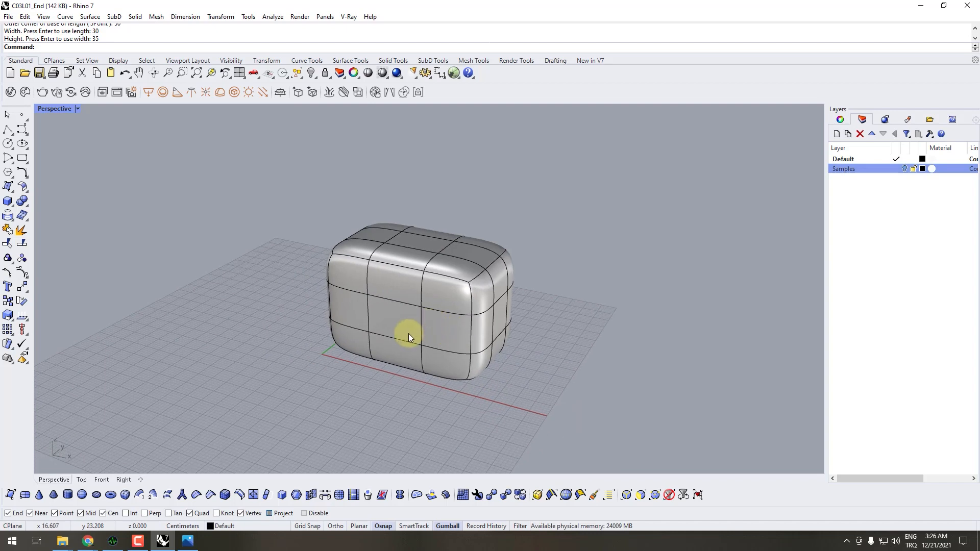
pyautogui.hotkey('alt', 'Tab')
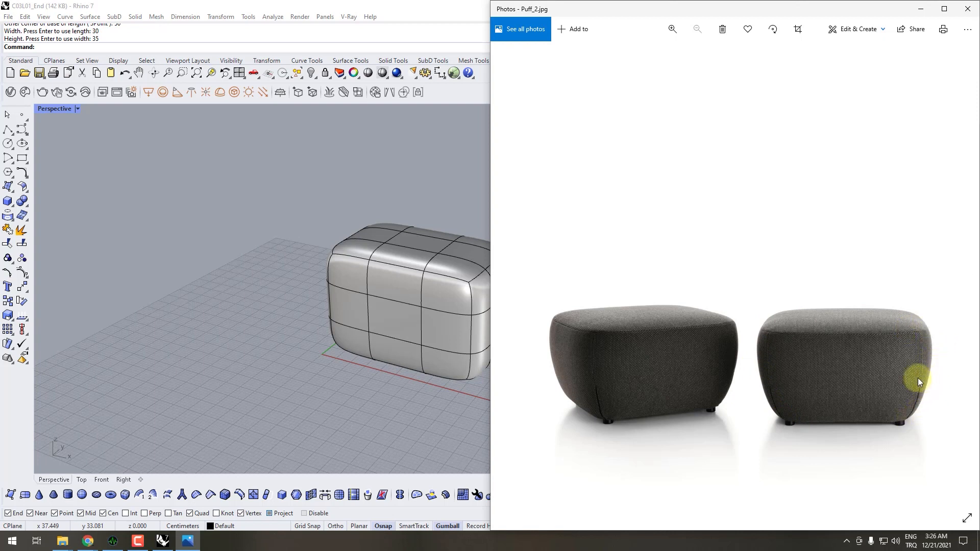
pyautogui.press('Tab')
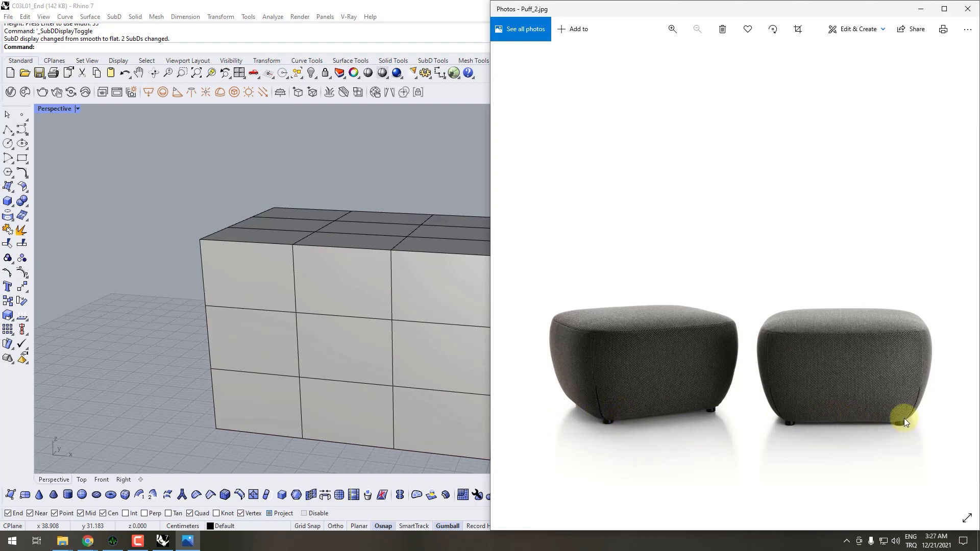
# - Move the box's lower horizontal edge loop down close to the base and check the shape in smooth display
pyautogui.click(363, 383)
pyautogui.click(102, 420)
pyautogui.doubleClick(350, 384)
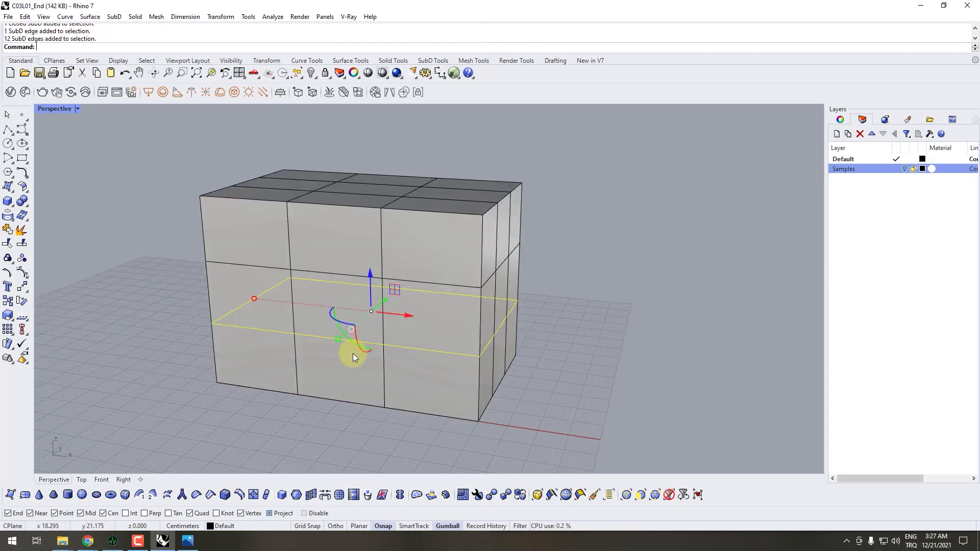
pyautogui.moveTo(370, 284); pyautogui.dragTo(380, 386)
pyautogui.moveTo(379, 384); pyautogui.dragTo(430, 234, button='right')
pyautogui.scroll(10, 393, 370)
pyautogui.scroll(-5, 383, 337)
pyautogui.scroll(-8, 375, 300)
pyautogui.press('Tab')
pyautogui.press('Tab')
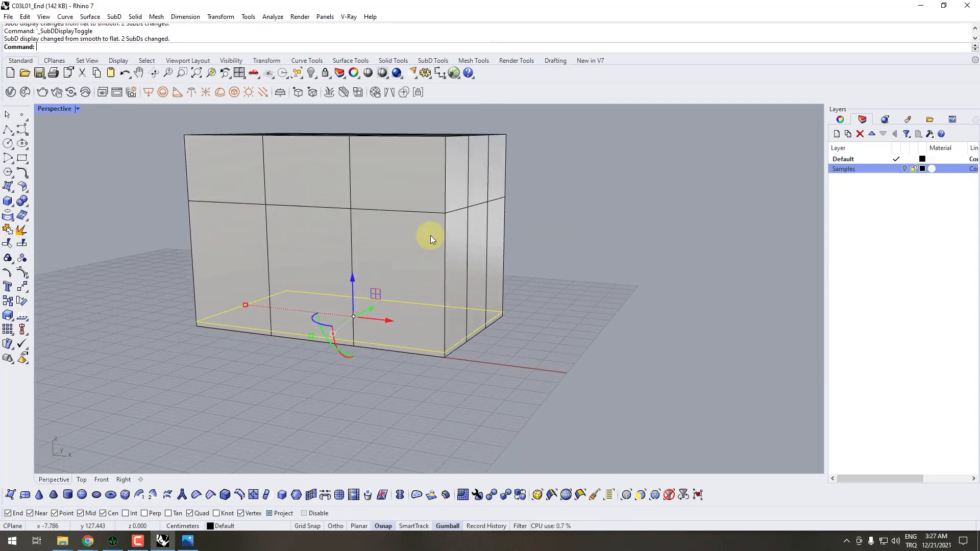
# - Check the Puff_2 reference image and limit the selection filter to vertices
pyautogui.click(187, 541)
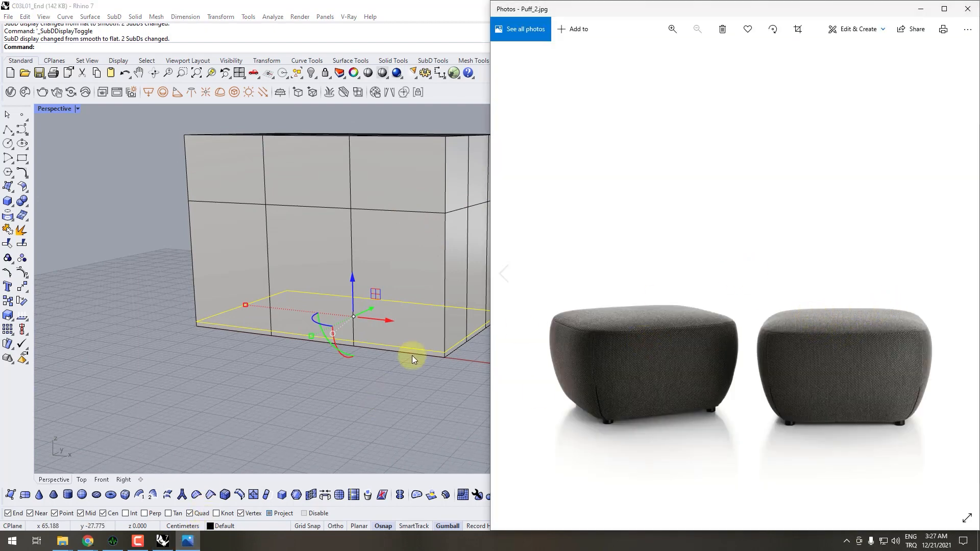
pyautogui.click(333, 403)
pyautogui.click(654, 494)
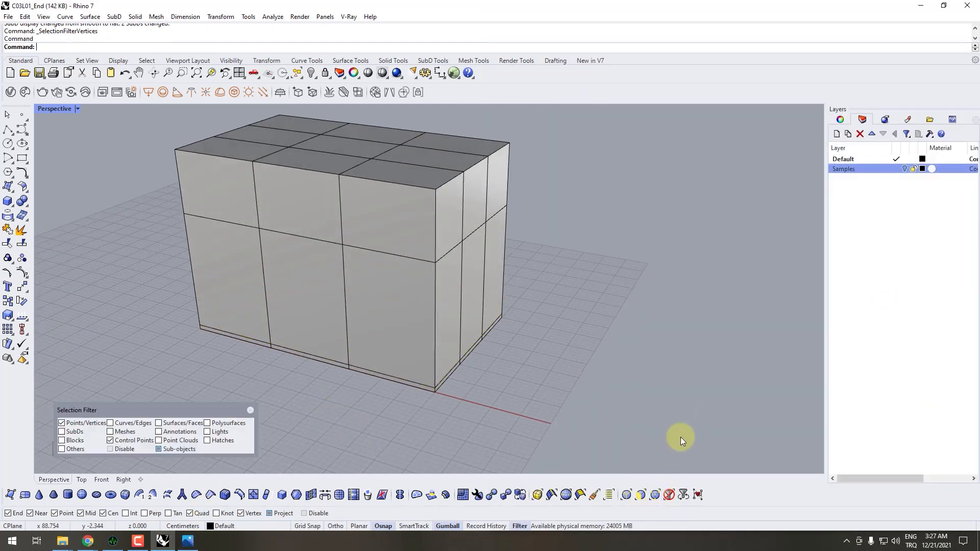
# - Scale the box's top vertices inward along both horizontal axes and inspect the tapered form in smooth display
pyautogui.moveTo(571, 269); pyautogui.dragTo(684, 199, button='right')
pyautogui.moveTo(701, 175); pyautogui.dragTo(208, 225)
pyautogui.moveTo(209, 224); pyautogui.dragTo(329, 294, button='right')
pyautogui.moveTo(422, 253); pyautogui.dragTo(381, 268)
pyautogui.moveTo(380, 268); pyautogui.dragTo(596, 261, button='right')
pyautogui.press('Tab')
pyautogui.scroll(5, 591, 225)
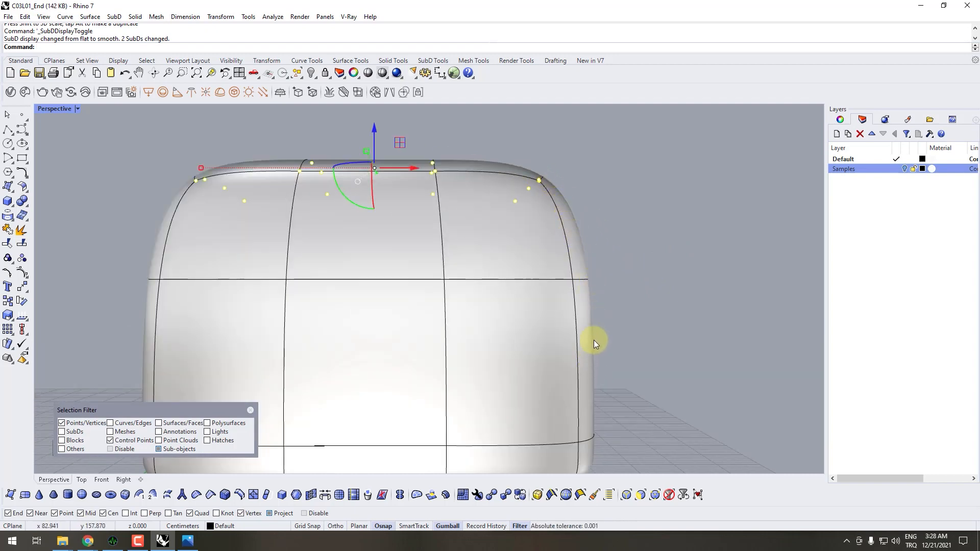
pyautogui.scroll(-3, 590, 347)
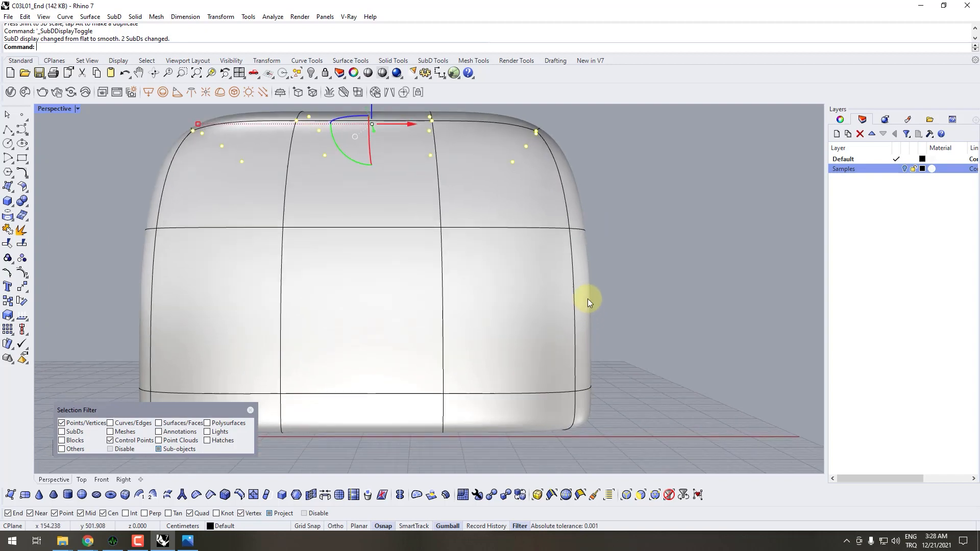
pyautogui.moveTo(587, 298); pyautogui.dragTo(479, 179, button='right')
pyautogui.moveTo(527, 273); pyautogui.dragTo(556, 199, button='right')
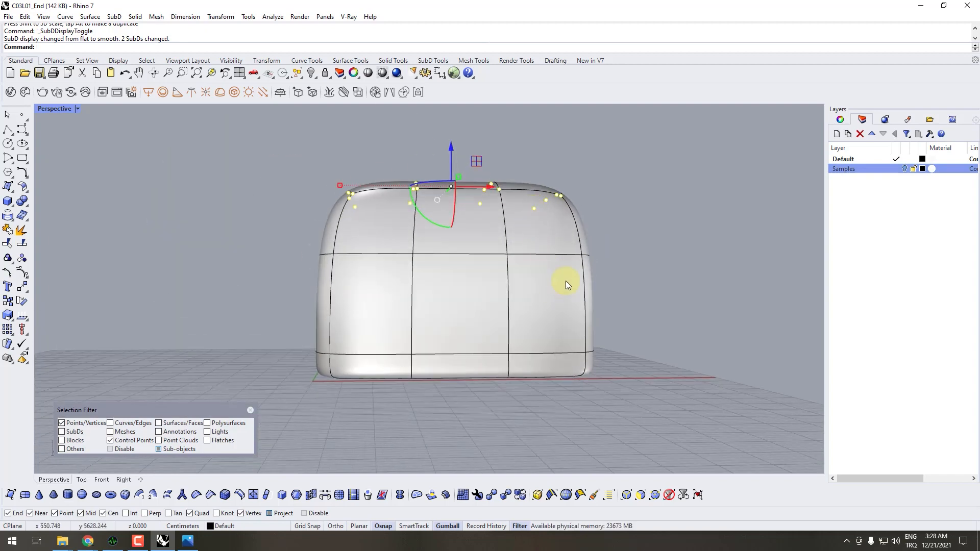
# - Compare the form with the Puff_2 reference image, then try selecting the vertex rows near the base and clear the selection
pyautogui.click(187, 542)
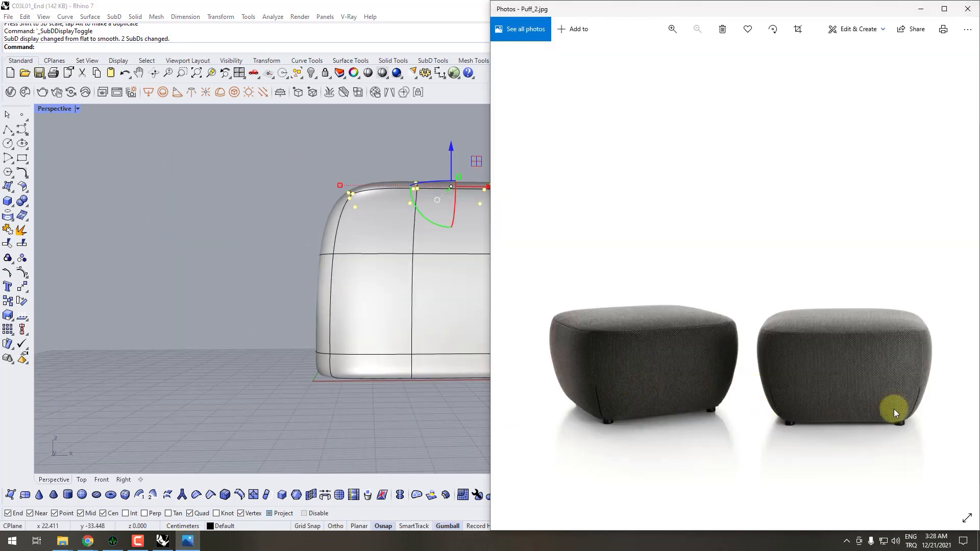
pyautogui.click(408, 388)
pyautogui.scroll(-2, 371, 398)
pyautogui.moveTo(656, 422); pyautogui.dragTo(215, 340)
pyautogui.moveTo(433, 358); pyautogui.dragTo(531, 360, button='right')
pyautogui.moveTo(516, 347); pyautogui.dragTo(482, 392, button='right')
pyautogui.click(483, 393)
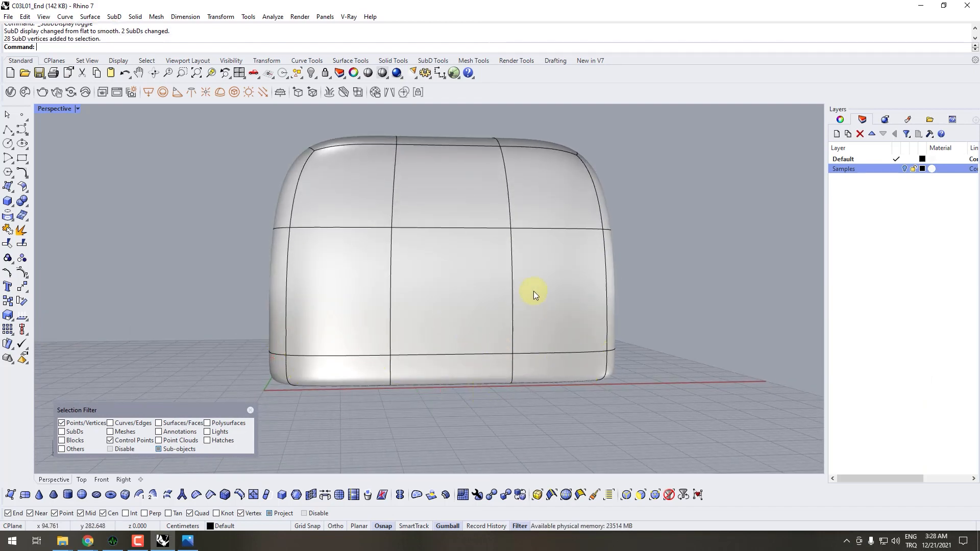
# - Try selecting all the upper vertices, followed by only the vertex ring around the body
pyautogui.moveTo(534, 291); pyautogui.dragTo(515, 260, button='right')
pyautogui.scroll(-4, 529, 281)
pyautogui.moveTo(622, 167); pyautogui.dragTo(237, 297)
pyautogui.moveTo(356, 301); pyautogui.dragTo(397, 212, button='right')
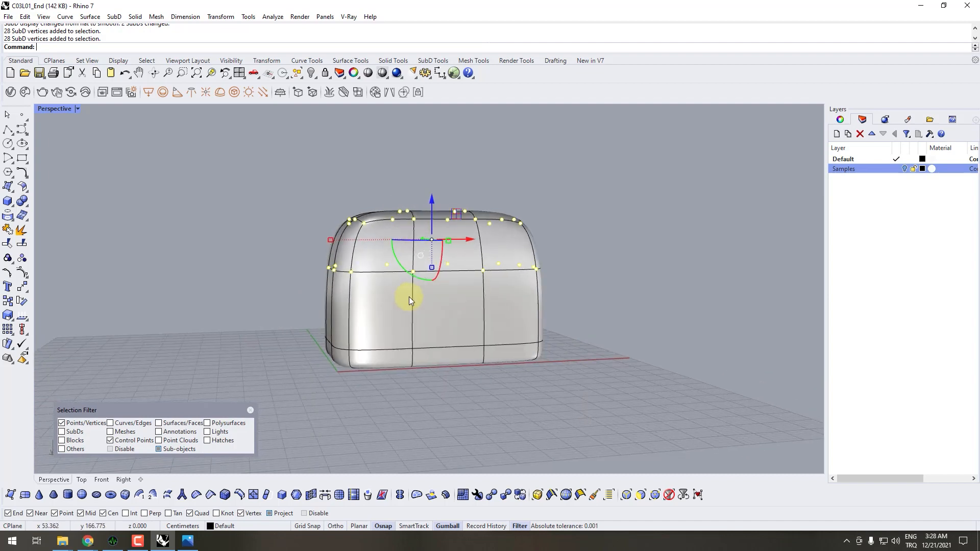
pyautogui.scroll(3, 409, 295)
pyautogui.click(663, 227)
pyautogui.moveTo(663, 227); pyautogui.dragTo(168, 287)
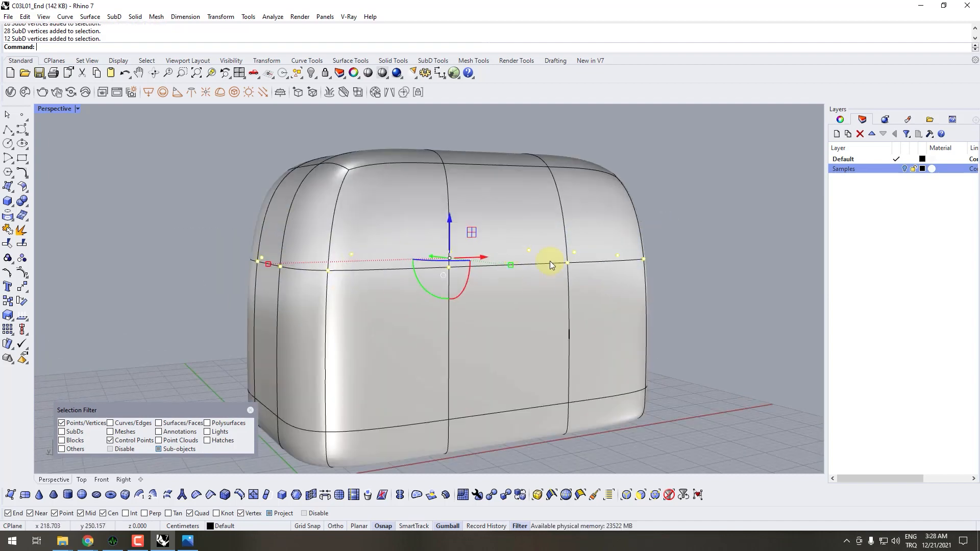
# - Try scaling the top vertices further inward along the X axis, and undo that scale
pyautogui.moveTo(582, 261); pyautogui.dragTo(550, 283, button='right')
pyautogui.scroll(-2, 551, 283)
pyautogui.moveTo(677, 221); pyautogui.dragTo(259, 160)
pyautogui.moveTo(467, 186); pyautogui.dragTo(483, 229, button='right')
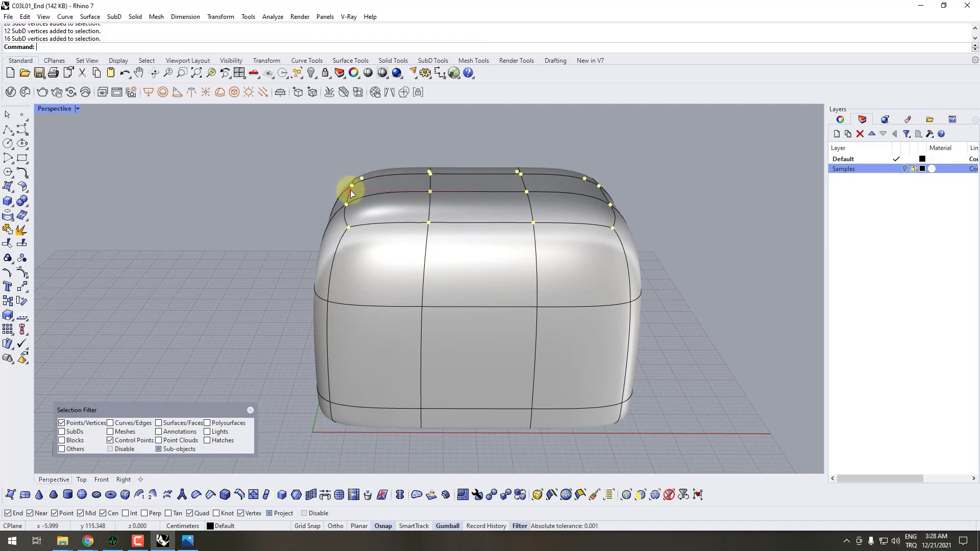
pyautogui.keyDown('shift'); pyautogui.moveTo(350, 190); pyautogui.dragTo(373, 201); pyautogui.keyUp('shift')
pyautogui.moveTo(473, 225); pyautogui.dragTo(512, 237, button='right')
pyautogui.hotkey('ctrl', 'z')
pyautogui.moveTo(638, 263); pyautogui.dragTo(505, 236, button='right')
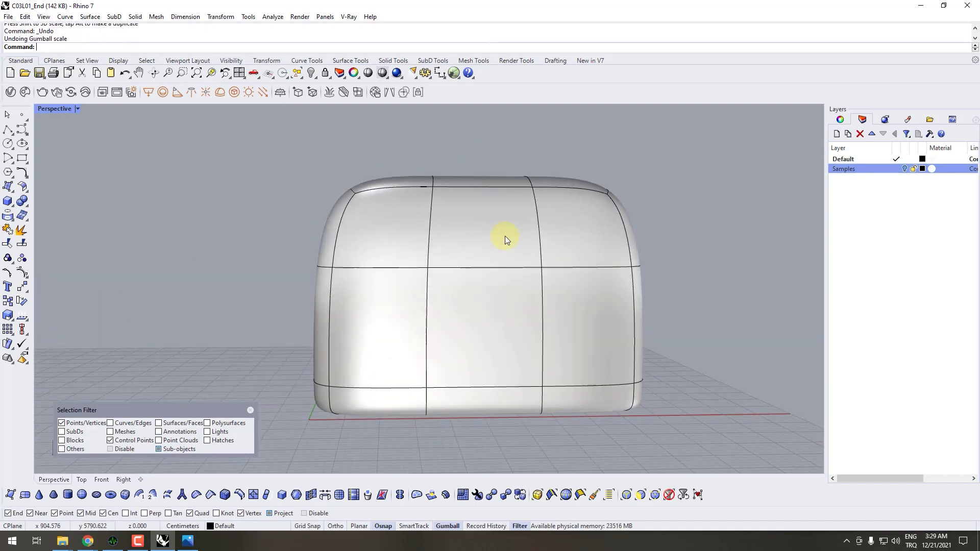
# - Switch the SubD to flat display and scale the two lowest vertex rows inward along the X axis
pyautogui.scroll(-4, 505, 236)
pyautogui.scroll(5, 540, 366)
pyautogui.moveTo(587, 350); pyautogui.dragTo(629, 366, button='right')
pyautogui.press('Tab')
pyautogui.press('Tab')
pyautogui.press('Tab')
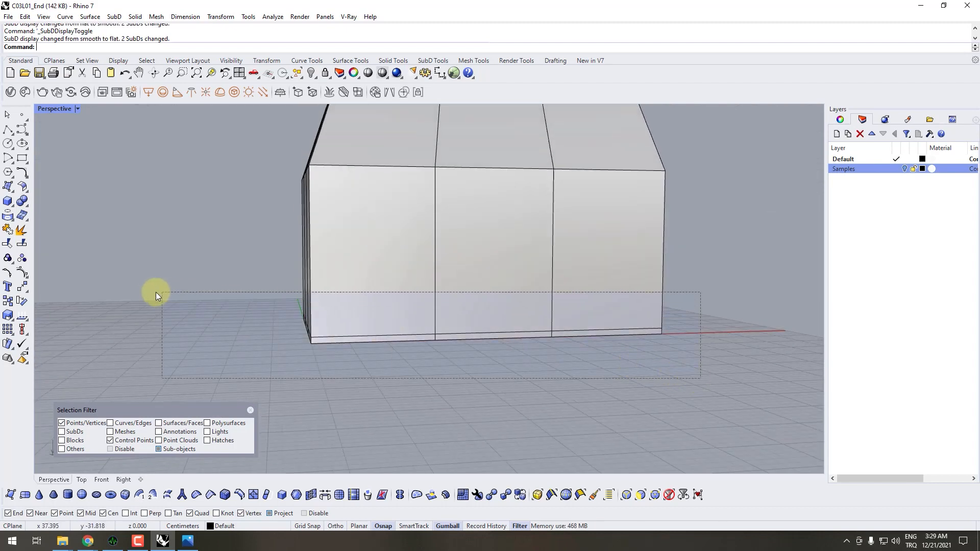
pyautogui.moveTo(155, 292); pyautogui.dragTo(149, 284)
pyautogui.moveTo(493, 323); pyautogui.dragTo(518, 280, button='right')
pyautogui.scroll(7, 354, 322)
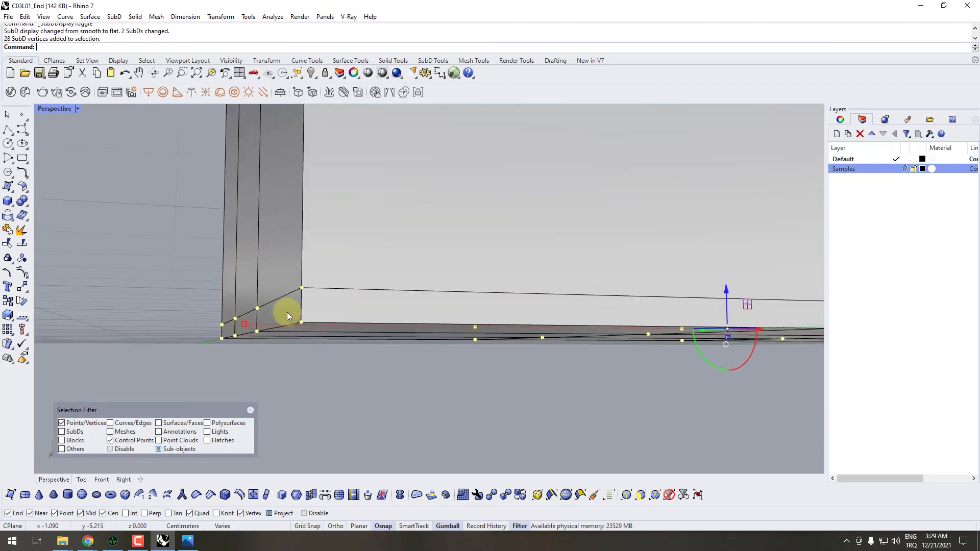
pyautogui.scroll(2, 294, 317)
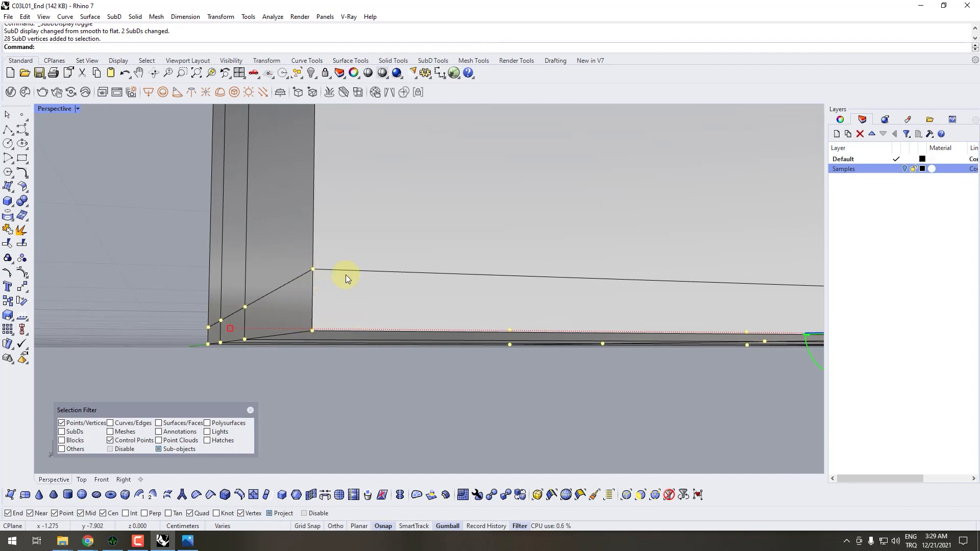
pyautogui.scroll(-3, 305, 272)
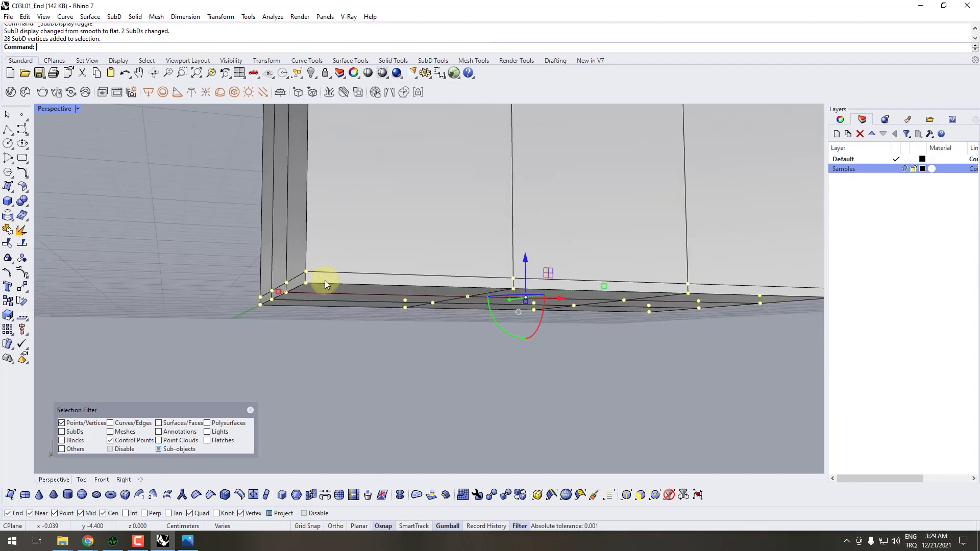
pyautogui.moveTo(325, 280); pyautogui.dragTo(492, 300, button='right')
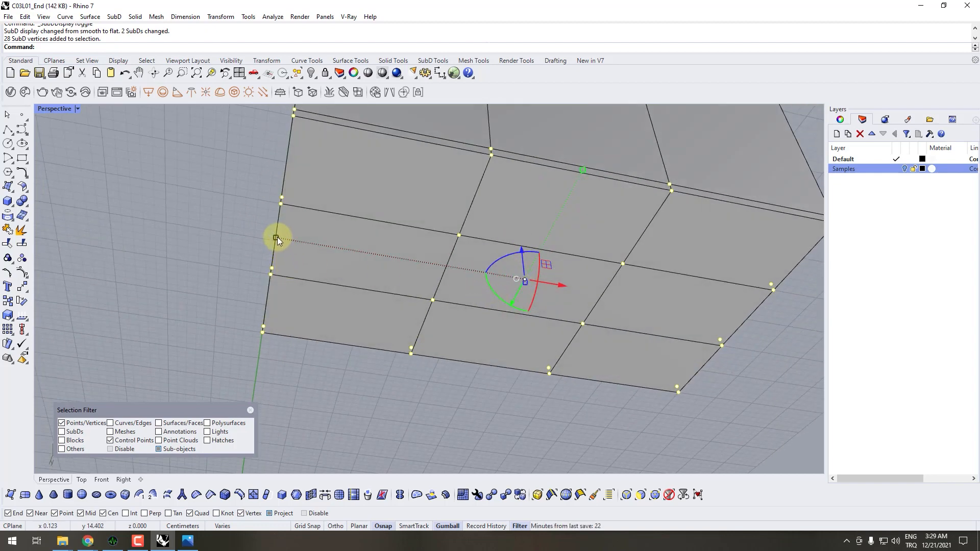
pyautogui.keyDown('shift'); pyautogui.moveTo(278, 237); pyautogui.dragTo(317, 269); pyautogui.keyUp('shift')
pyautogui.scroll(-5, 327, 280)
# - Scale the same bottom vertices inward along the Y axis and return the SubD to smooth display
pyautogui.moveTo(390, 263); pyautogui.dragTo(319, 358, button='right')
pyautogui.scroll(-4, 397, 329)
pyautogui.moveTo(319, 358); pyautogui.dragTo(341, 363, button='right')
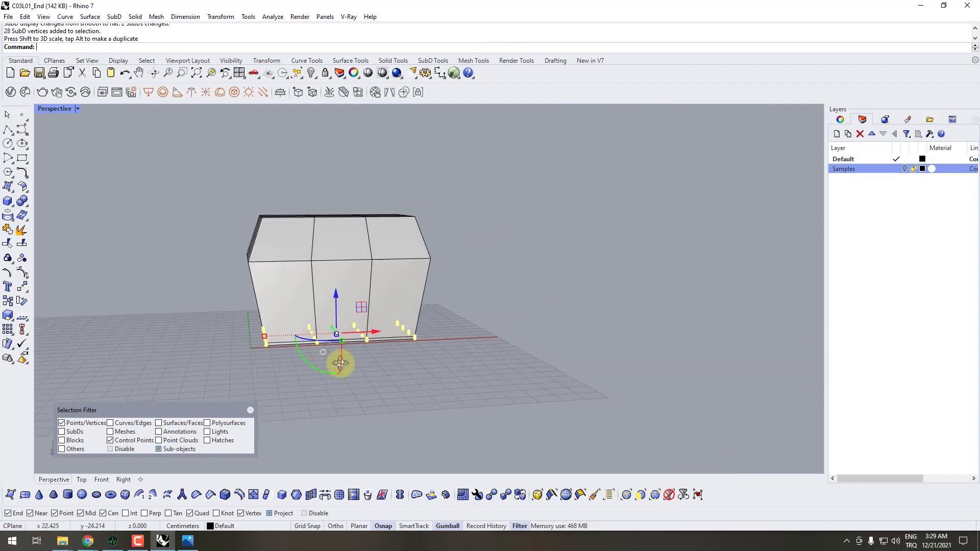
pyautogui.scroll(3, 341, 363)
pyautogui.keyDown('shift'); pyautogui.moveTo(224, 316); pyautogui.dragTo(235, 314); pyautogui.keyUp('shift')
pyautogui.moveTo(243, 317); pyautogui.dragTo(348, 371, button='right')
pyautogui.press('Tab')
# - Compare the tapered pouf with the Puff_2 reference and arrange the Rhino and Photos windows side by side
pyautogui.click(186, 542)
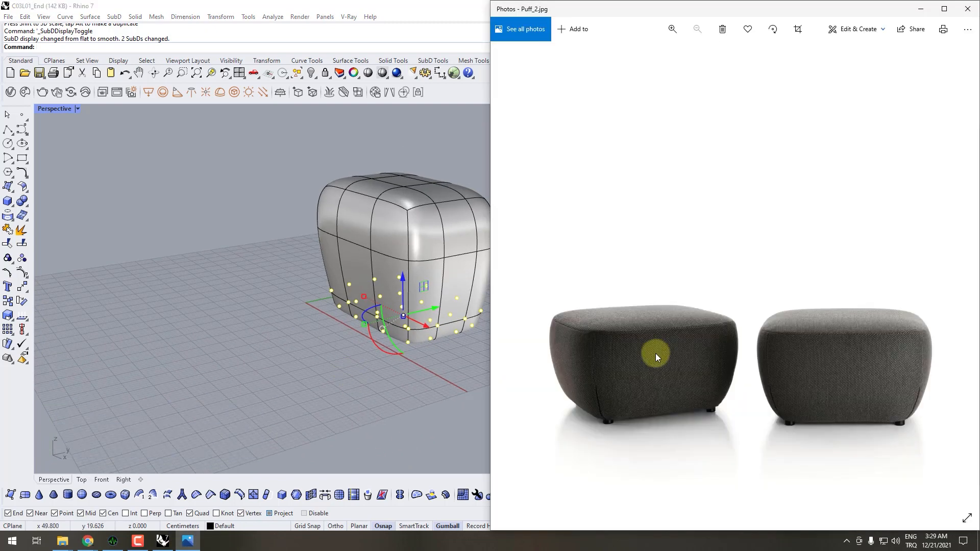
pyautogui.moveTo(337, 356); pyautogui.dragTo(227, 344, button='right')
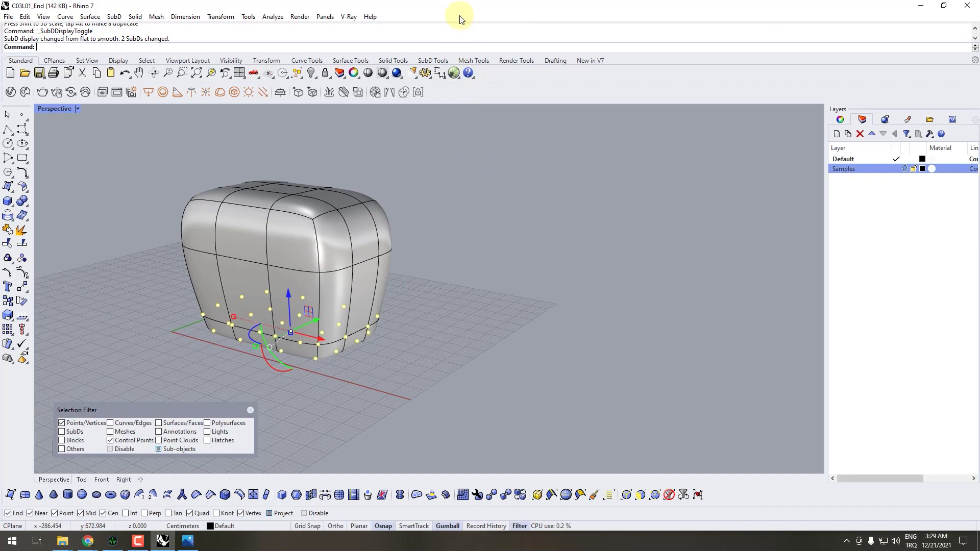
pyautogui.click(186, 542)
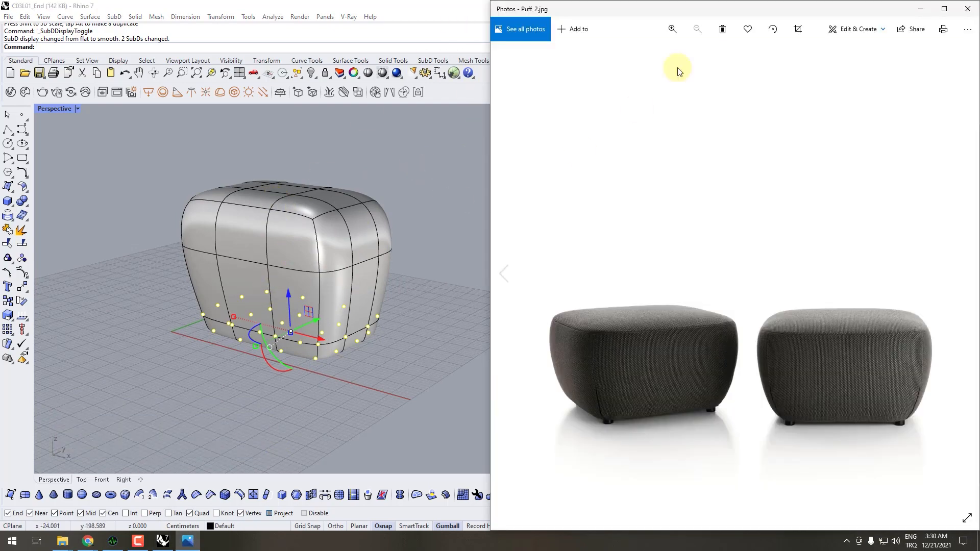
pyautogui.moveTo(690, 12); pyautogui.dragTo(972, 219)
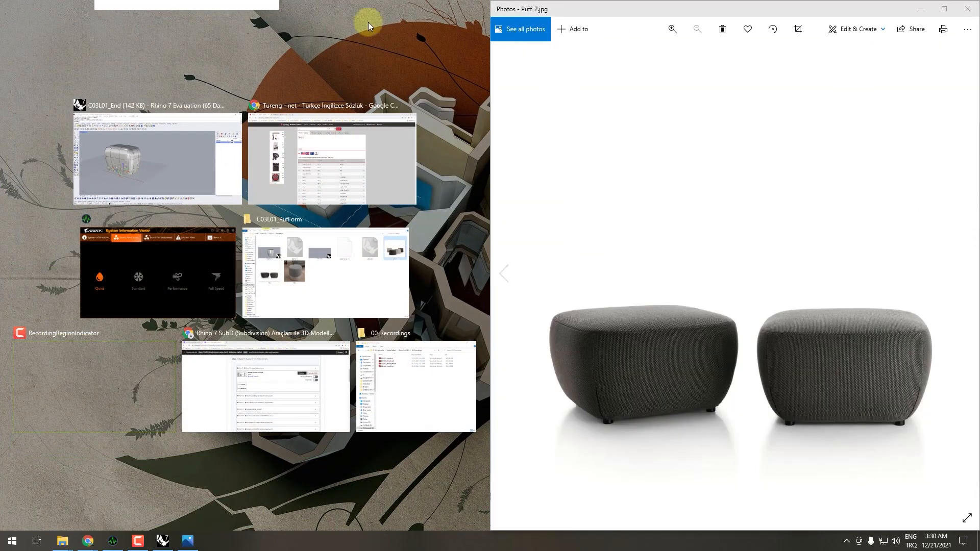
pyautogui.click(196, 162)
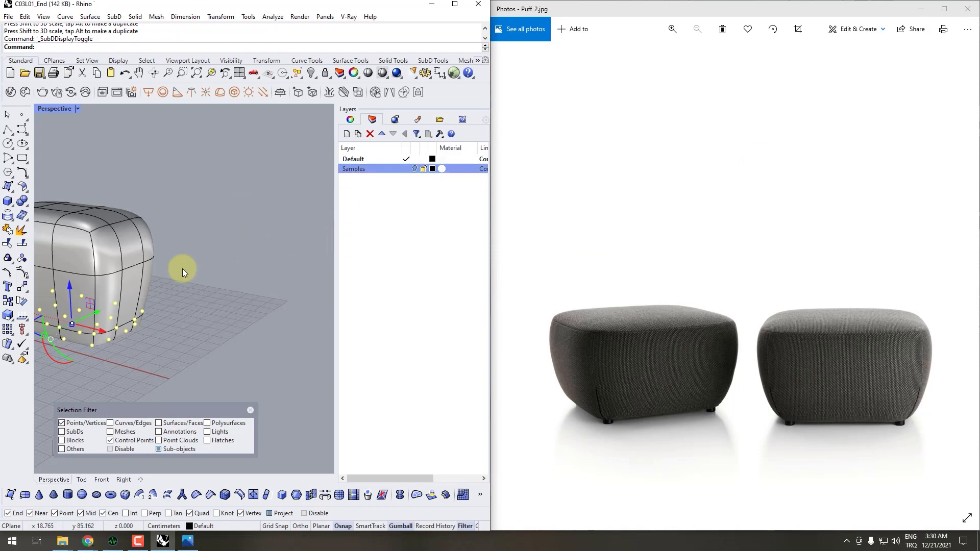
# - Try lowering the middle and top vertex rows of the pouf along the Z axis, and undo that move
pyautogui.keyDown('shift'); pyautogui.moveTo(182, 268); pyautogui.dragTo(206, 286, button='right'); pyautogui.keyUp('shift')
pyautogui.scroll(3, 131, 258)
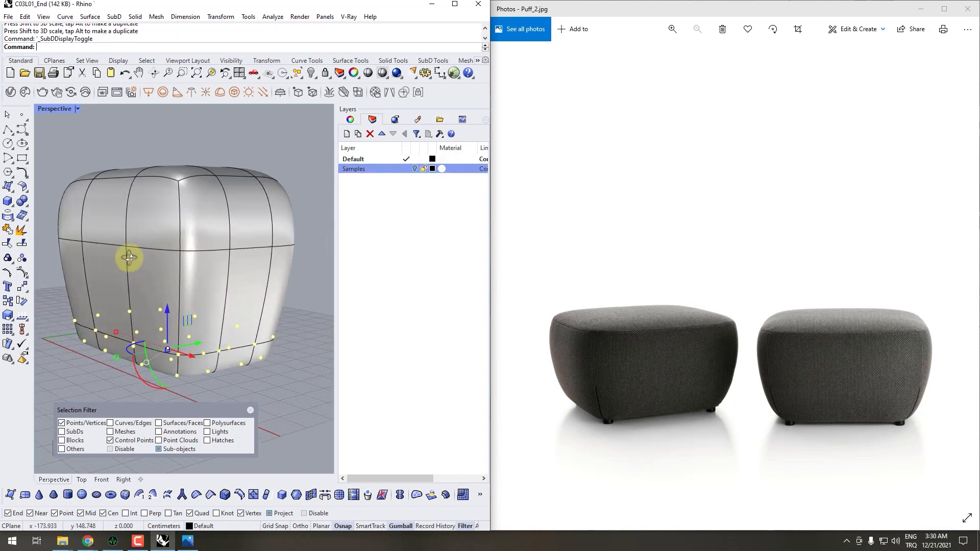
pyautogui.moveTo(163, 250); pyautogui.dragTo(150, 210, button='right')
pyautogui.moveTo(284, 269); pyautogui.dragTo(282, 268)
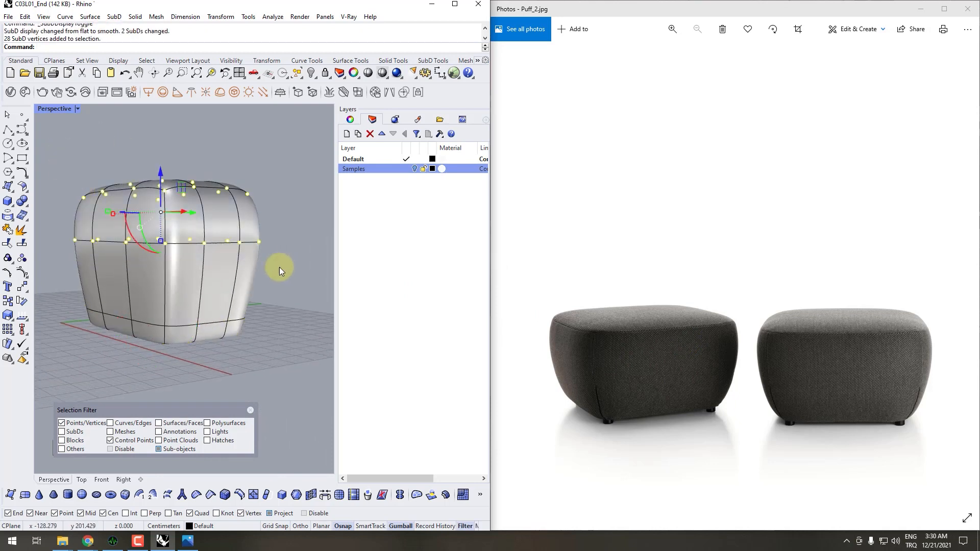
pyautogui.moveTo(160, 176); pyautogui.dragTo(161, 224)
pyautogui.moveTo(197, 287); pyautogui.dragTo(199, 265, button='right')
pyautogui.hotkey('ctrl', 'z')
# - Select the 28 vertices on the pouf's positive Y side and move them outward along the Y axis to deepen the form
pyautogui.scroll(-5, 197, 272)
pyautogui.moveTo(243, 223); pyautogui.dragTo(216, 302, button='right')
pyautogui.scroll(7, 177, 258)
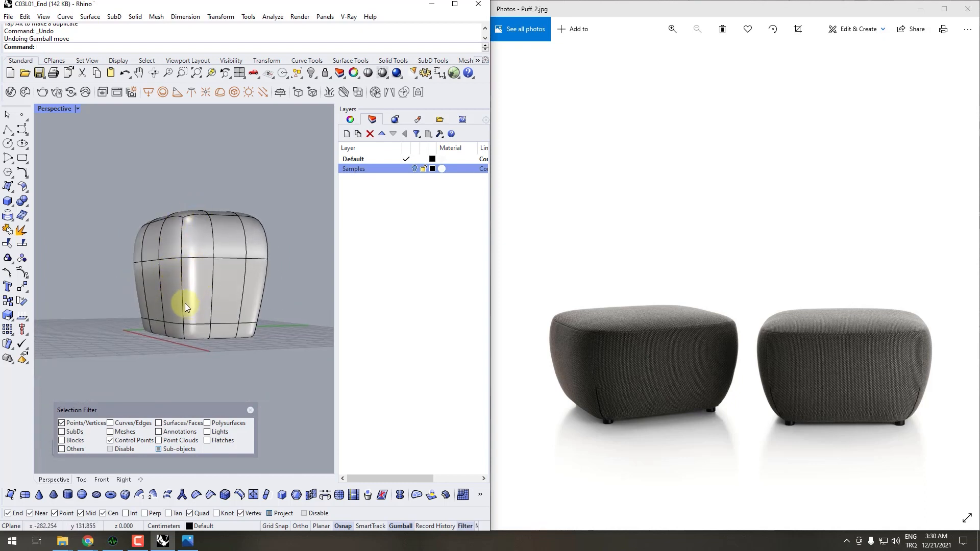
pyautogui.moveTo(210, 296); pyautogui.dragTo(174, 305, button='right')
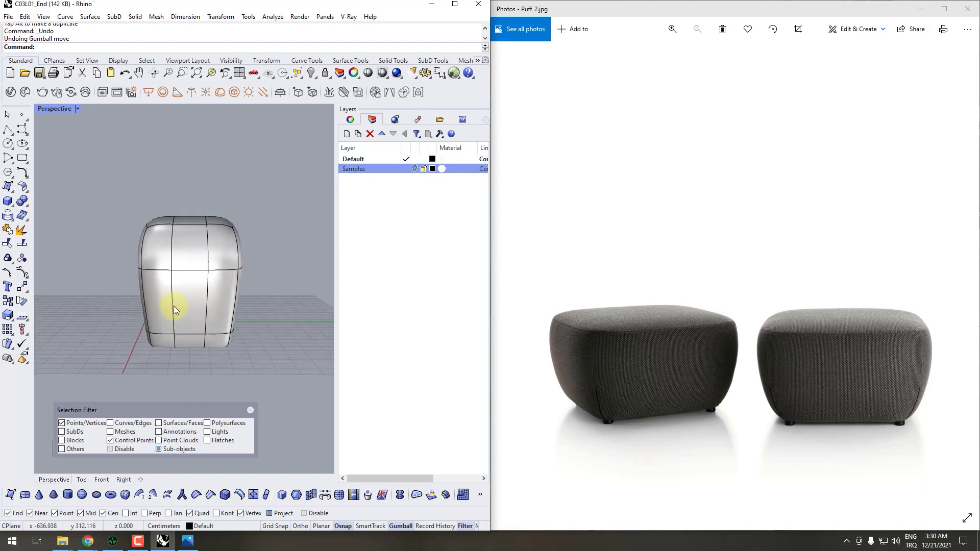
pyautogui.scroll(-5, 210, 265)
pyautogui.moveTo(195, 381); pyautogui.dragTo(198, 369)
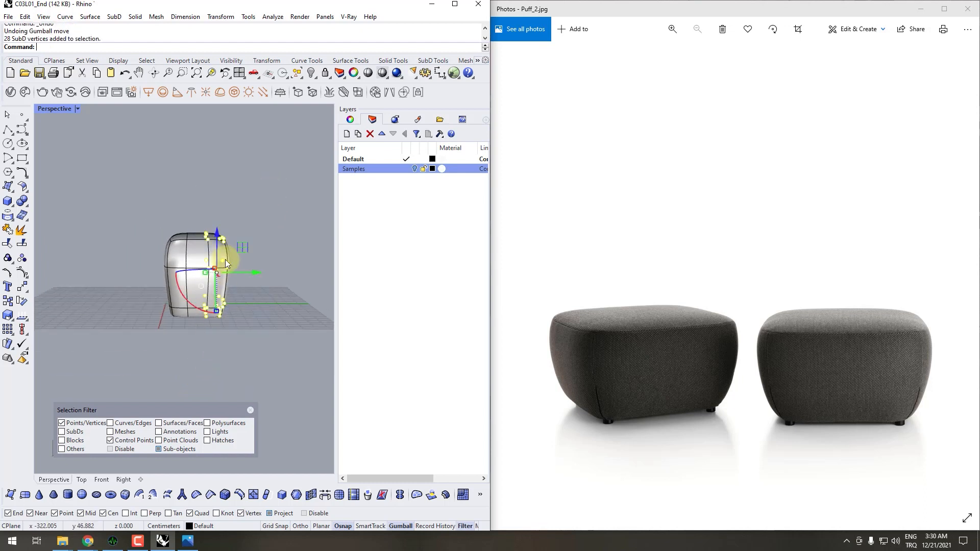
pyautogui.moveTo(236, 270); pyautogui.dragTo(265, 274)
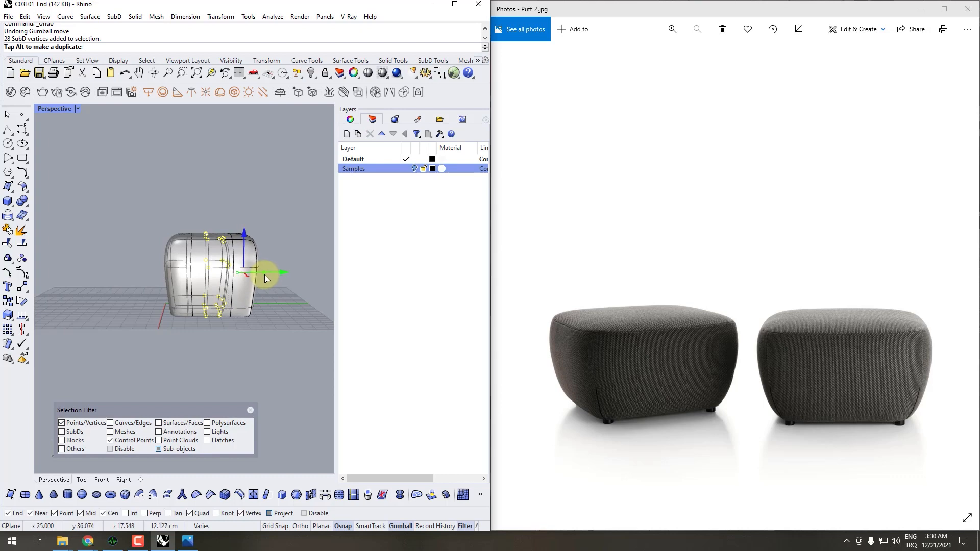
pyautogui.moveTo(265, 274)
pyautogui.mouseDown(button='right')
pyautogui.moveTo(253, 343)
pyautogui.moveTo(263, 279)
pyautogui.mouseUp(button='right')
pyautogui.moveTo(264, 276); pyautogui.dragTo(259, 275)
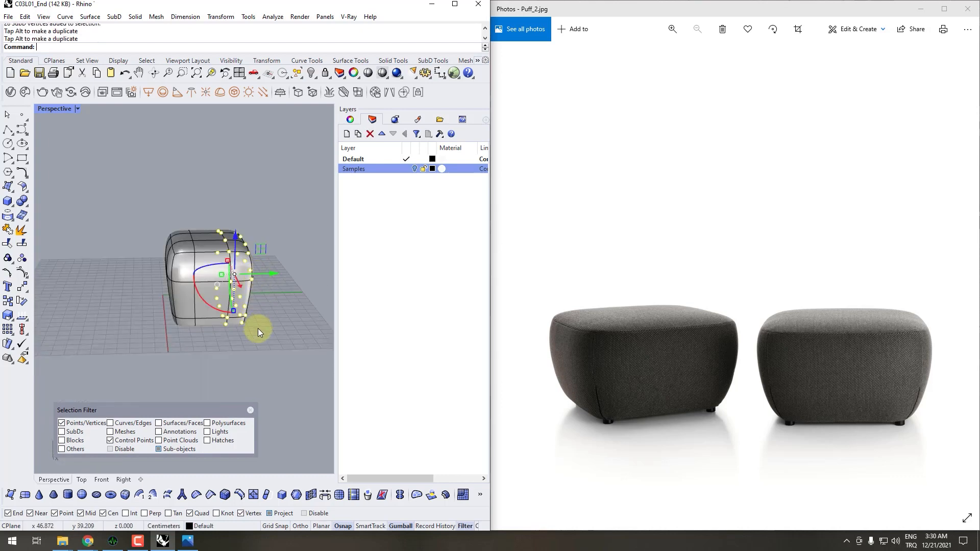
# - Select the 28 vertices at the pouf's positive X end and move them outward along the X axis to lengthen the form
pyautogui.moveTo(258, 328); pyautogui.dragTo(259, 299, button='right')
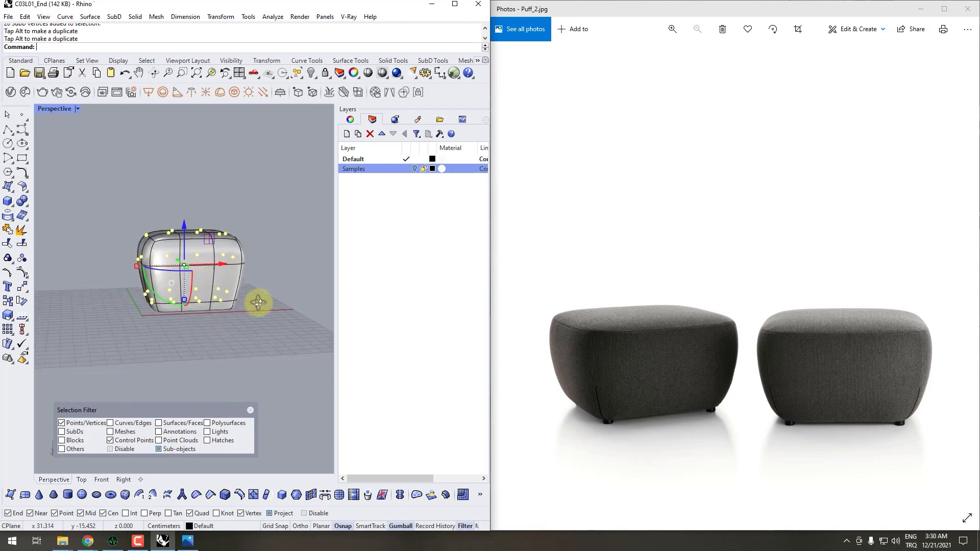
pyautogui.moveTo(281, 189); pyautogui.dragTo(198, 351)
pyautogui.moveTo(198, 352); pyautogui.dragTo(236, 332, button='right')
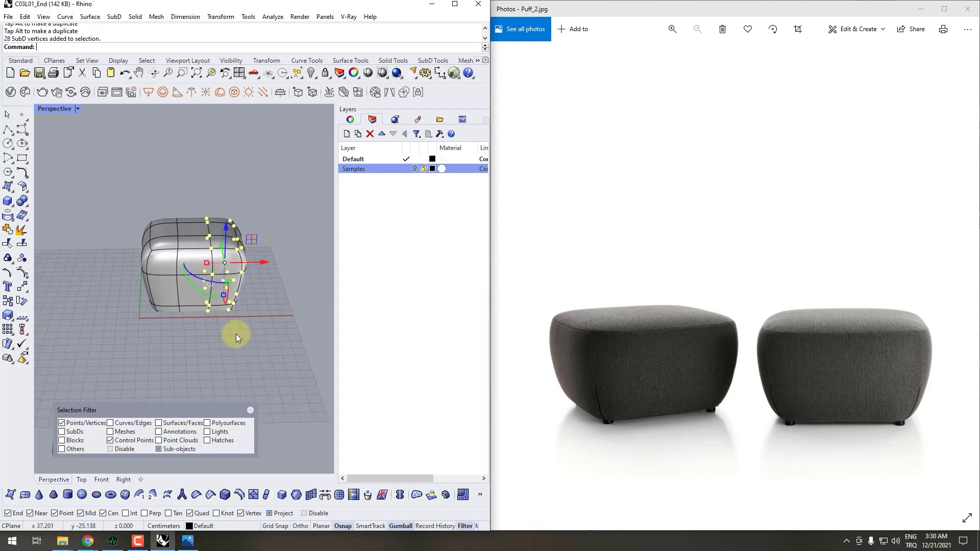
pyautogui.moveTo(258, 261); pyautogui.dragTo(278, 263)
pyautogui.moveTo(279, 262); pyautogui.dragTo(220, 337, button='right')
pyautogui.moveTo(271, 191); pyautogui.dragTo(188, 335)
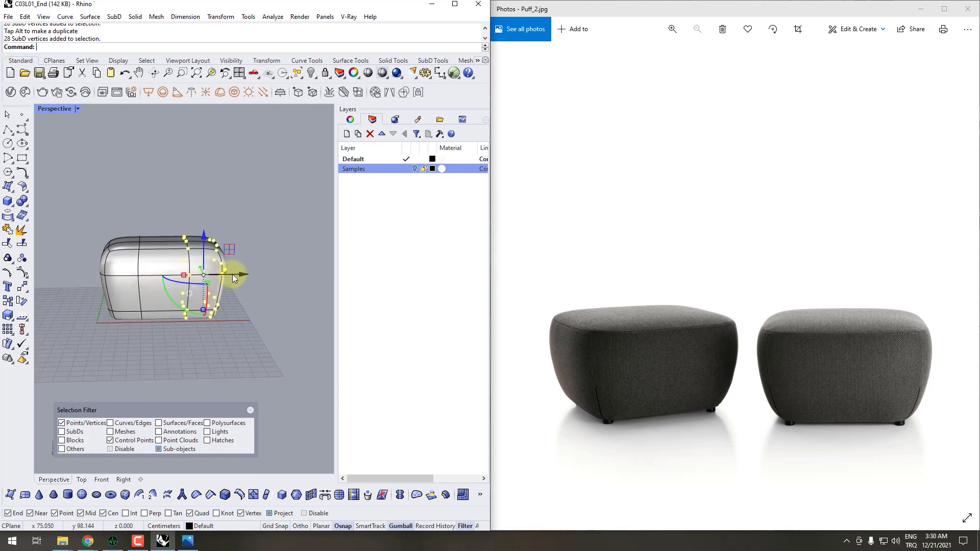
pyautogui.moveTo(230, 280); pyautogui.dragTo(252, 280)
pyautogui.moveTo(257, 362); pyautogui.dragTo(208, 335, button='right')
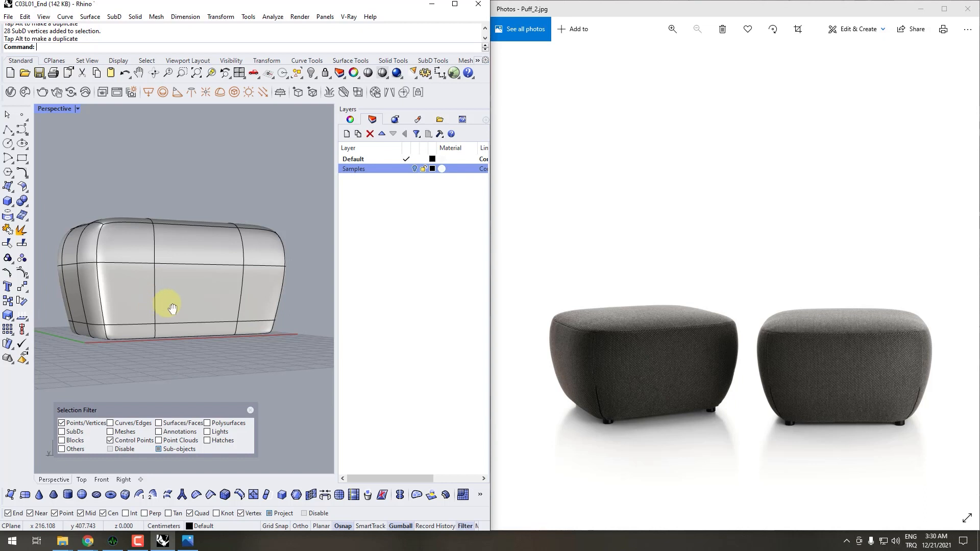
pyautogui.keyDown('shift'); pyautogui.moveTo(173, 308); pyautogui.dragTo(210, 300, button='right'); pyautogui.keyUp('shift')
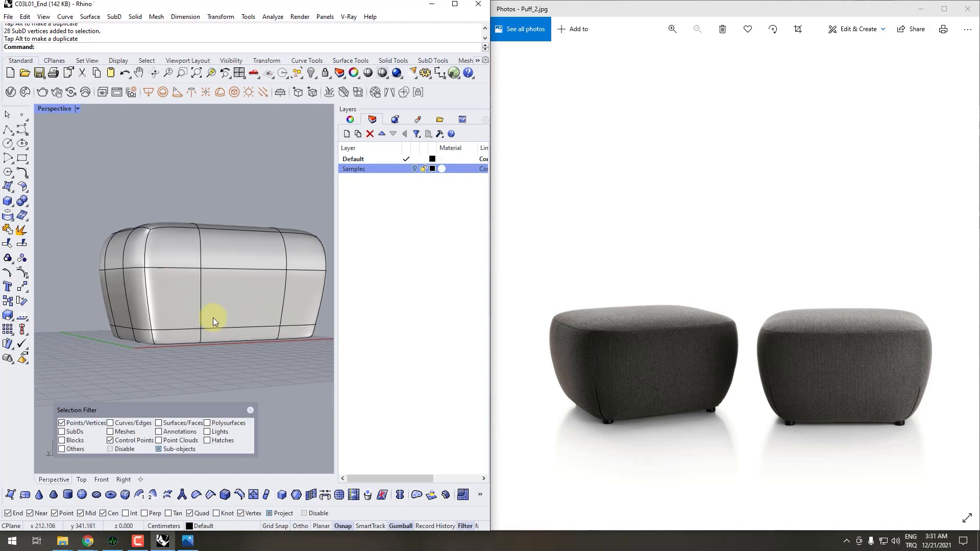
# - Close the Selection Filter, select the horizontal edge loop around the pouf's middle and scale it outward
pyautogui.click(250, 410)
pyautogui.doubleClick(182, 268)
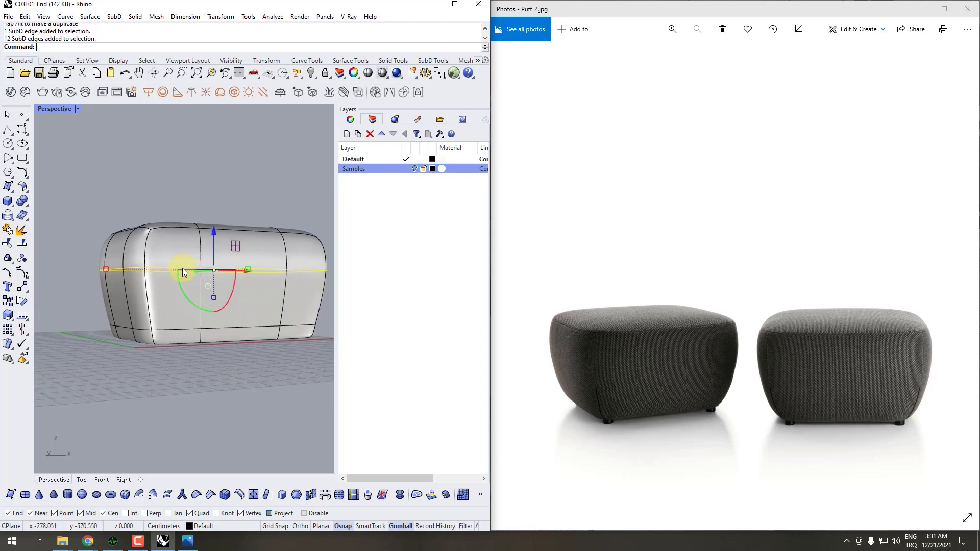
pyautogui.moveTo(275, 274)
pyautogui.mouseDown(button='right')
pyautogui.moveTo(229, 324)
pyautogui.moveTo(232, 296)
pyautogui.moveTo(217, 309)
pyautogui.mouseUp(button='right')
pyautogui.moveTo(126, 258); pyautogui.dragTo(106, 268)
# - Try scaling the middle edge loop further outward, and undo that scale
pyautogui.scroll(-6, 115, 296)
pyautogui.moveTo(130, 310); pyautogui.dragTo(118, 259, button='right')
pyautogui.moveTo(117, 270); pyautogui.dragTo(110, 265)
pyautogui.moveTo(109, 265); pyautogui.dragTo(171, 368, button='right')
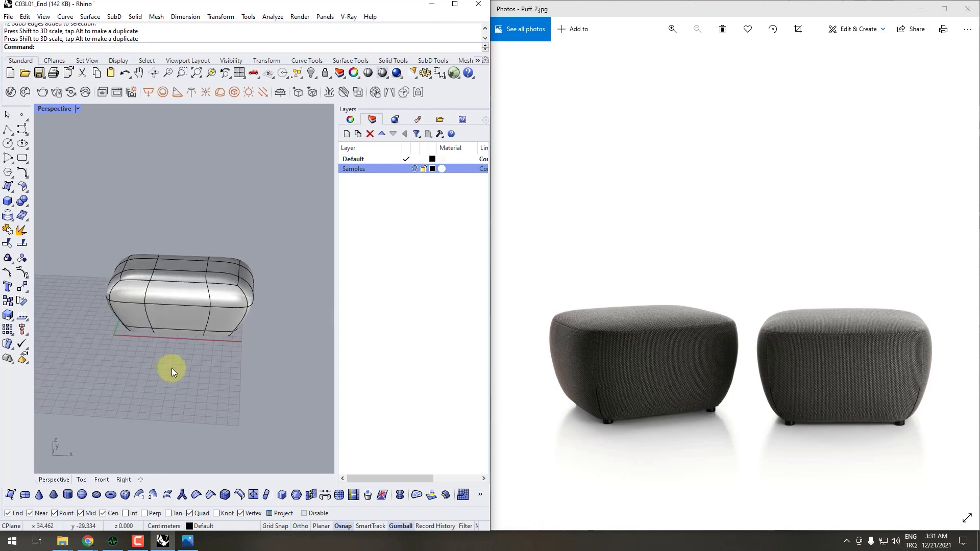
pyautogui.scroll(2, 157, 308)
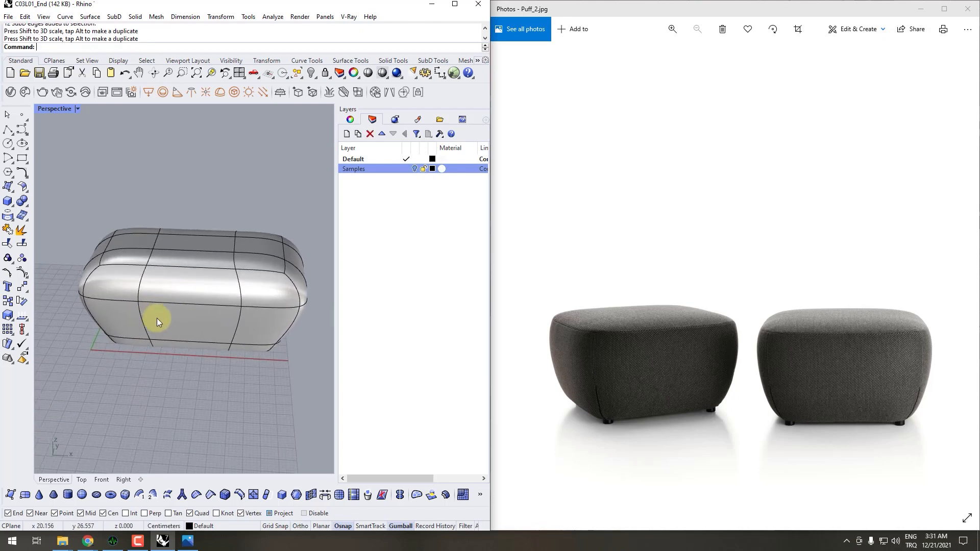
pyautogui.hotkey('ctrl', 'z')
# - Reselect the middle edge loop and scale it slightly to adjust the side bulge
pyautogui.moveTo(160, 319); pyautogui.dragTo(139, 341, button='right')
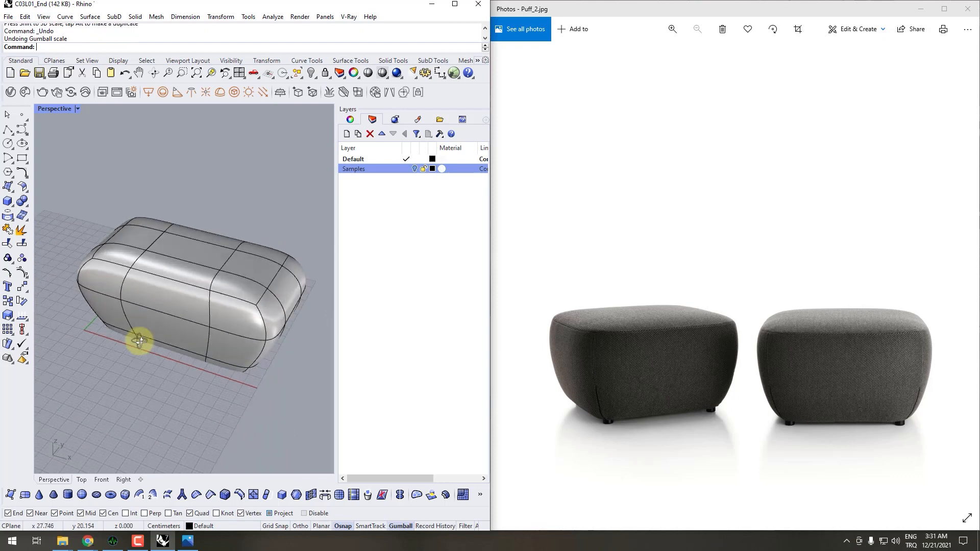
pyautogui.keyDown('ctrl'); pyautogui.keyDown('shift'); pyautogui.doubleClick(158, 310); pyautogui.keyUp('shift'); pyautogui.keyUp('ctrl')
pyautogui.moveTo(93, 252); pyautogui.dragTo(96, 257)
pyautogui.moveTo(162, 370); pyautogui.dragTo(143, 279, button='right')
pyautogui.click(223, 355)
# - Raise the middle edge loop along the Z axis and check the profile against the Puff_2 reference
pyautogui.keyDown('ctrl'); pyautogui.keyDown('shift'); pyautogui.doubleClick(143, 276); pyautogui.keyUp('shift'); pyautogui.keyUp('ctrl')
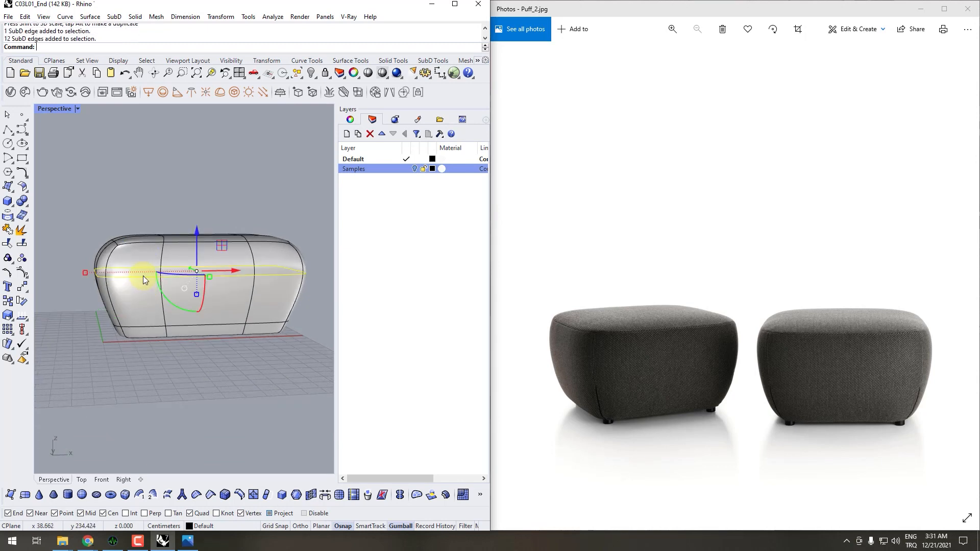
pyautogui.moveTo(197, 247); pyautogui.dragTo(197, 230)
pyautogui.moveTo(225, 279); pyautogui.dragTo(181, 268, button='right')
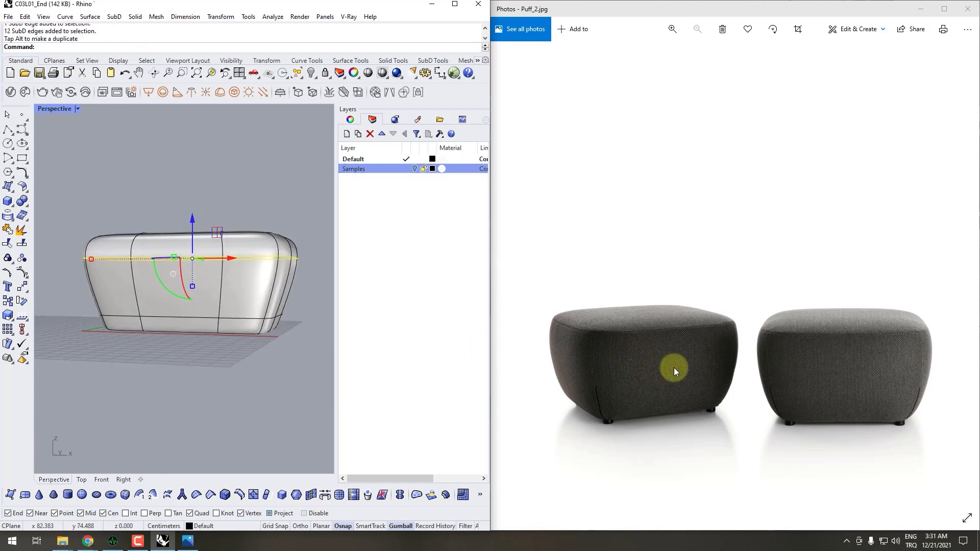
pyautogui.moveTo(114, 276); pyautogui.dragTo(276, 276, button='right')
pyautogui.moveTo(255, 398); pyautogui.dragTo(201, 295, button='right')
# - Move the finished pouf SubD to the Samples layer
pyautogui.click(206, 299)
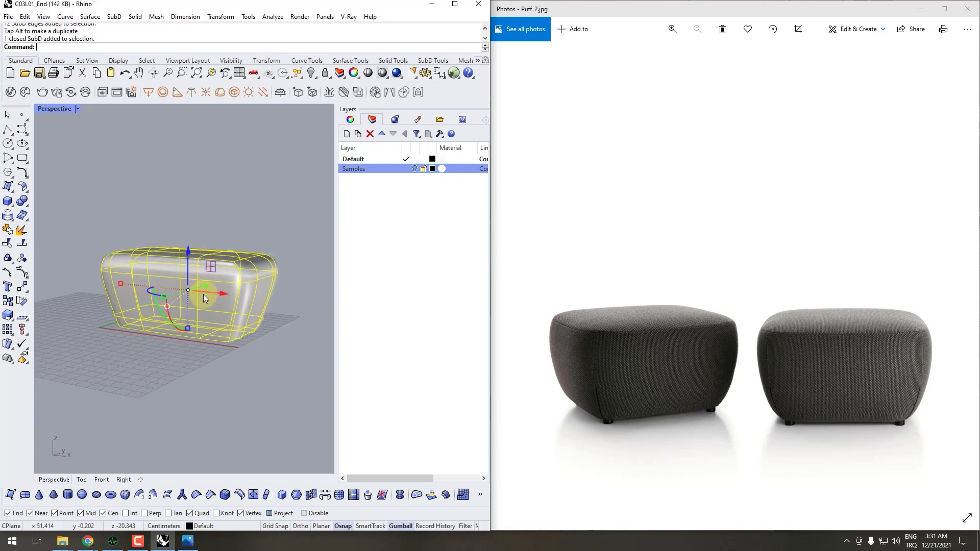
pyautogui.rightClick(356, 176)
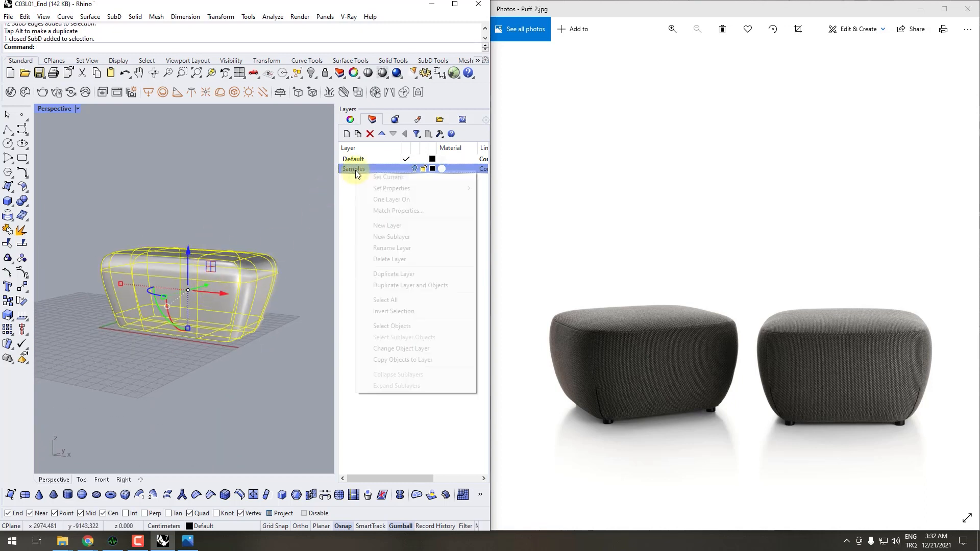
pyautogui.click(394, 350)
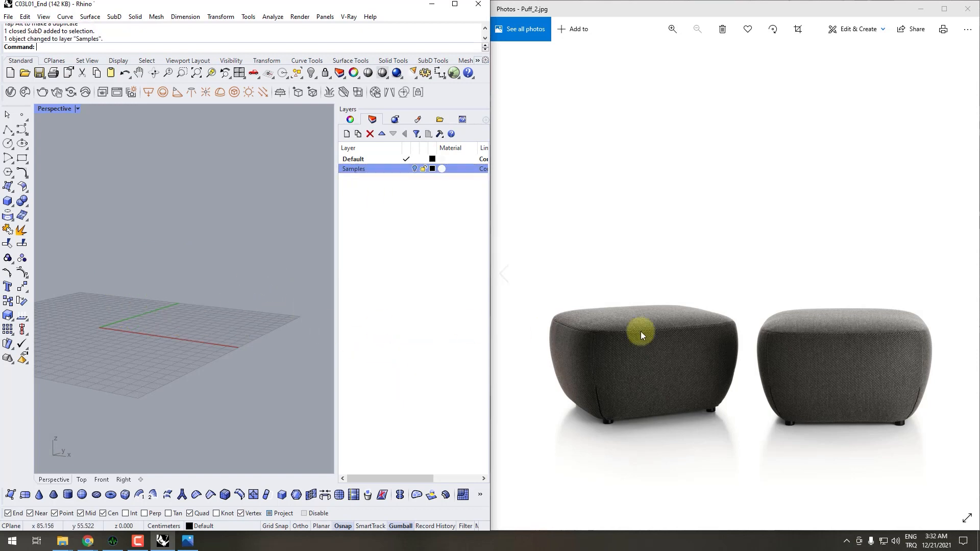
# - Show the Puff_3.jpg reference in Photos, then return to Rhino and maximize its window
pyautogui.click(749, 309)
pyautogui.scroll(-1, 749, 307)
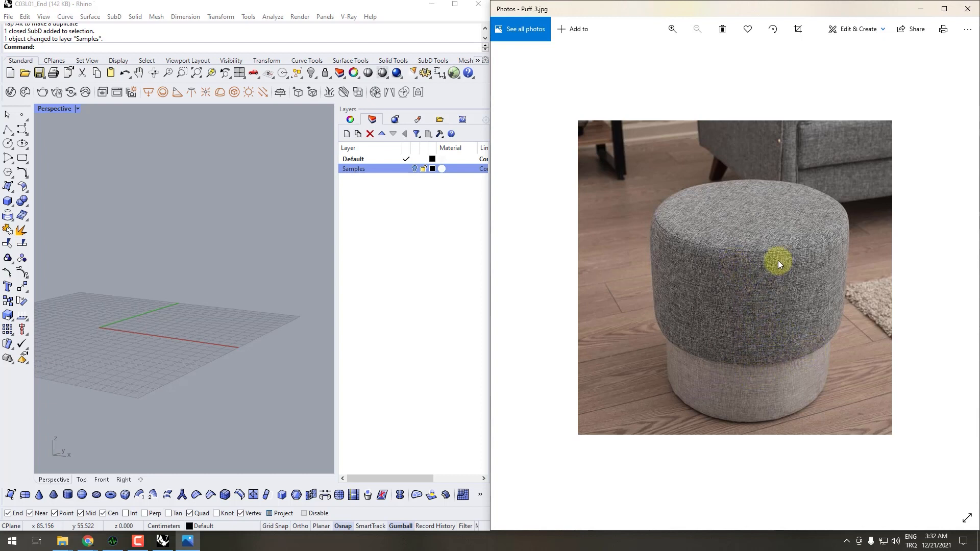
pyautogui.click(279, 344)
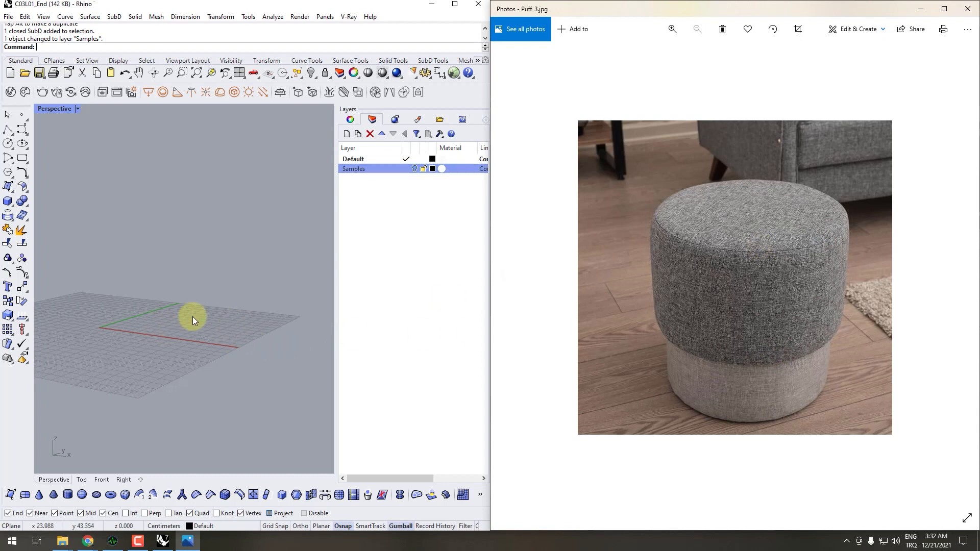
pyautogui.keyDown('shift'); pyautogui.moveTo(192, 317); pyautogui.dragTo(252, 327, button='right'); pyautogui.keyUp('shift')
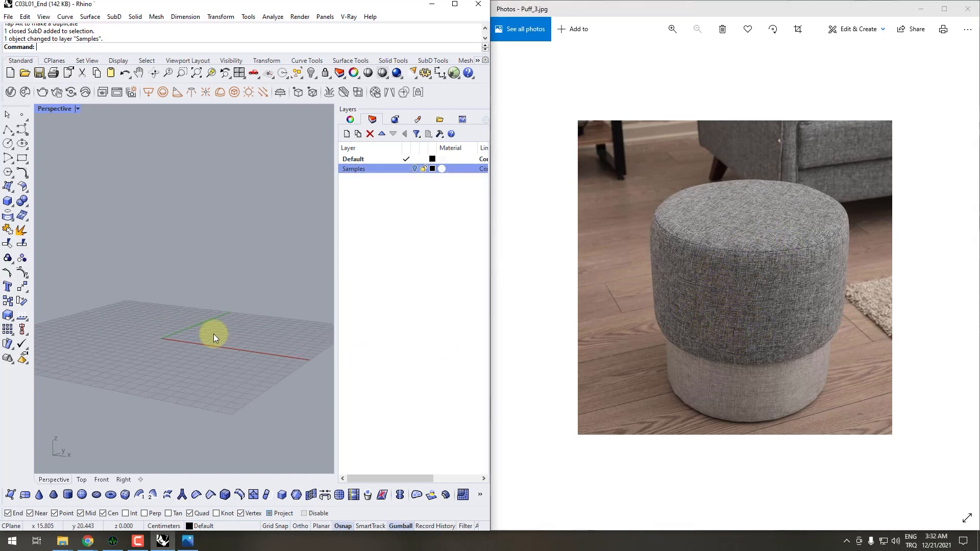
pyautogui.moveTo(214, 334); pyautogui.dragTo(192, 409, button='right')
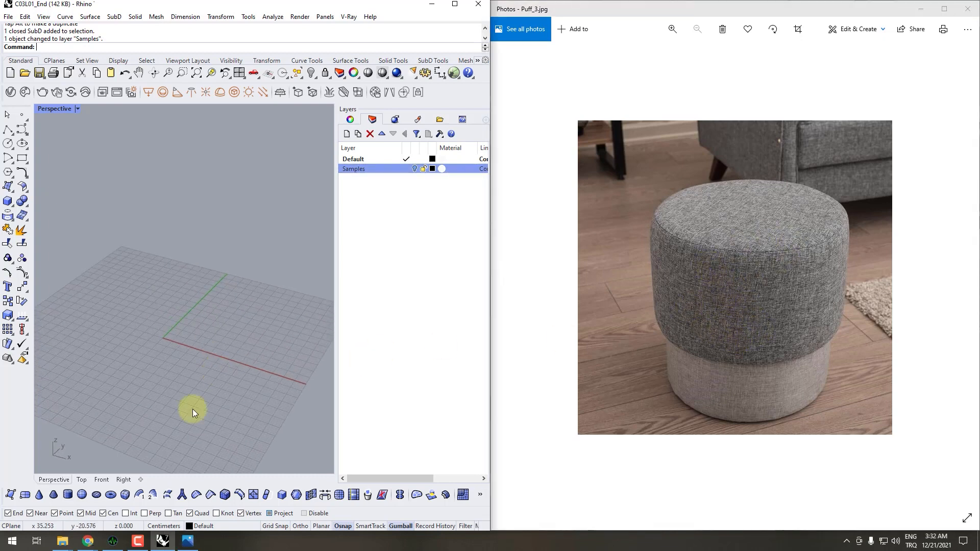
pyautogui.click(456, 7)
# - Create a trial SubD cylinder near the origin with 4 vertical faces, 5 around faces and a radius of about 27.5 cm
pyautogui.click(68, 496)
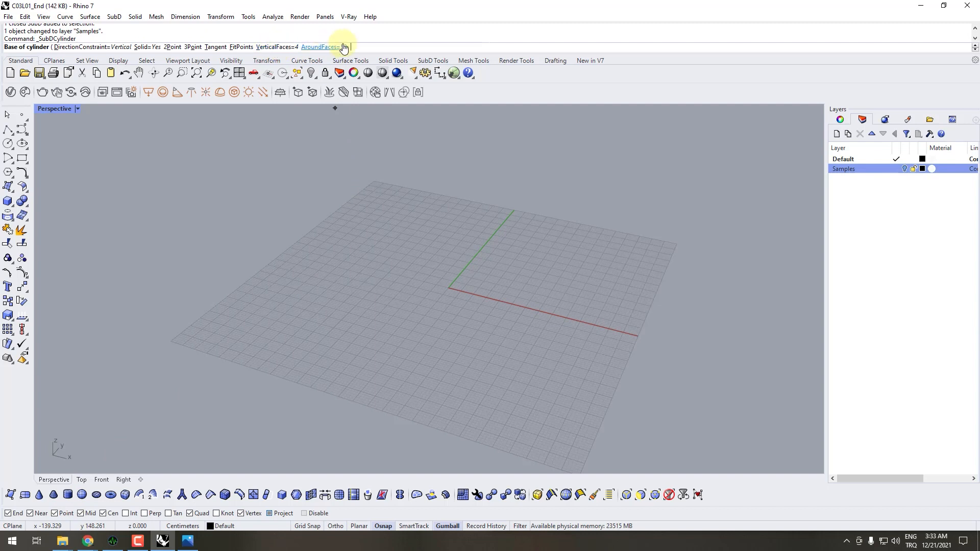
pyautogui.click(448, 296)
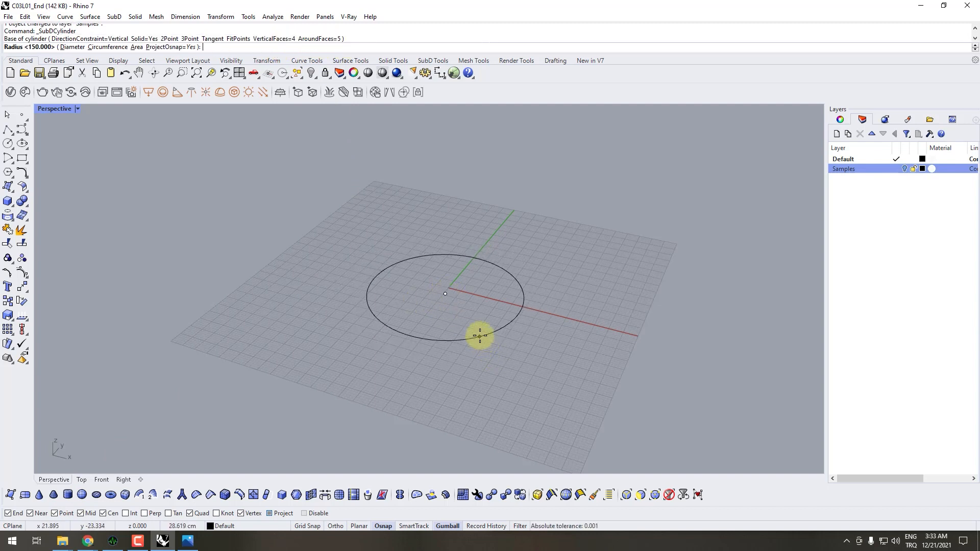
pyautogui.click(480, 336)
pyautogui.click(482, 161)
pyautogui.moveTo(532, 223); pyautogui.dragTo(454, 286, button='right')
# - Switch the SubD to flat display, inspect the cylinder's face layout and delete the cylinder
pyautogui.press('Tab')
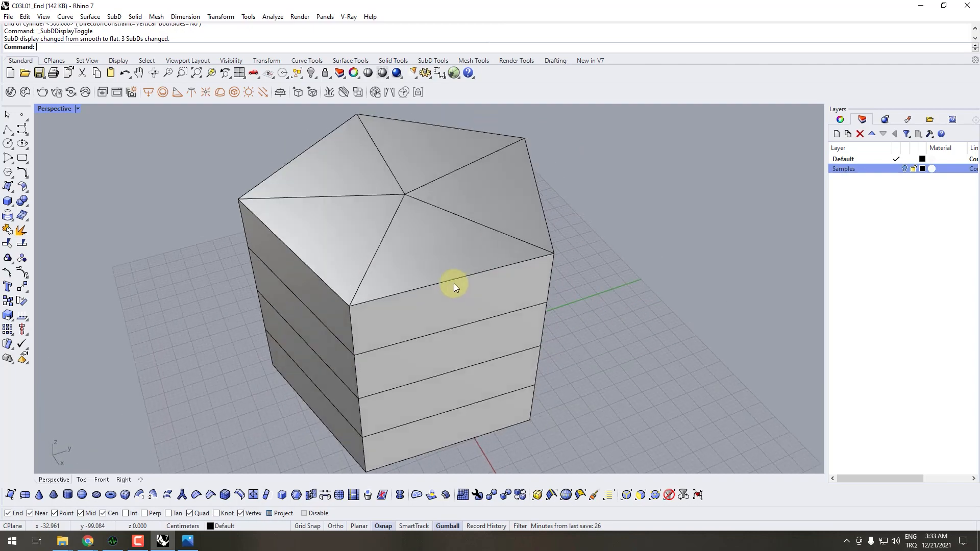
pyautogui.moveTo(283, 307); pyautogui.dragTo(410, 270, button='right')
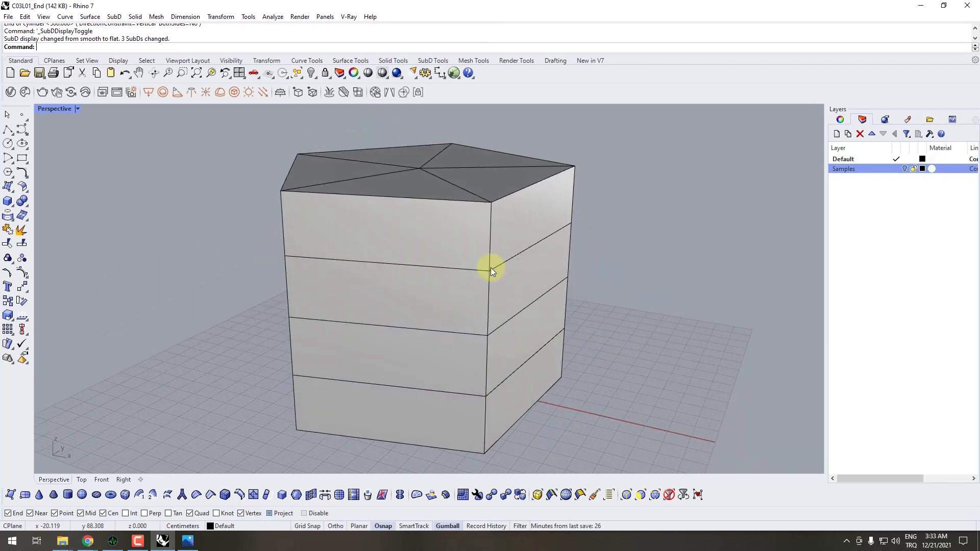
pyautogui.moveTo(491, 267); pyautogui.dragTo(437, 245, button='right')
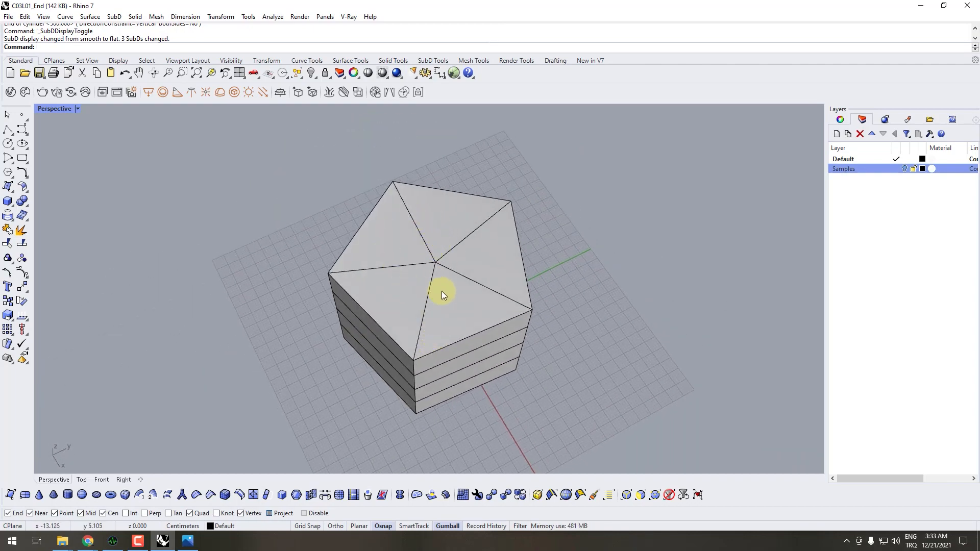
pyautogui.moveTo(415, 290); pyautogui.dragTo(389, 223, button='right')
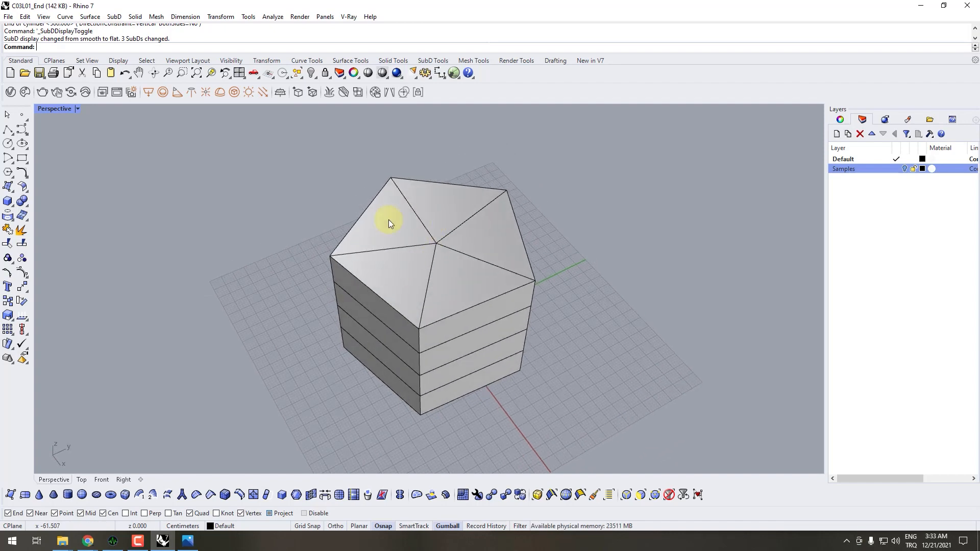
pyautogui.click(465, 260)
pyautogui.press('Delete')
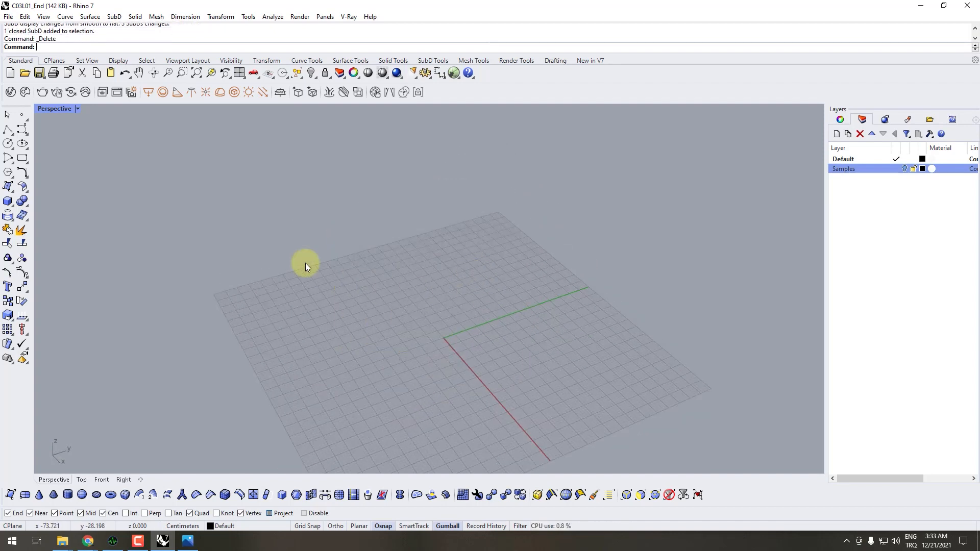
# - Create a SubD cylinder at the origin with 8 around faces, 5 vertical faces, Tri caps, radius 20 cm and height 45 cm
pyautogui.click(71, 494)
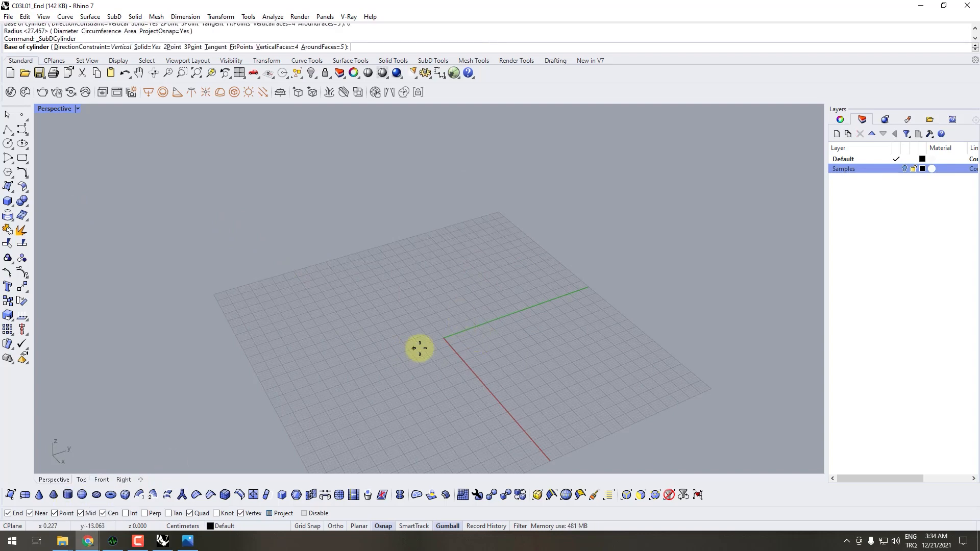
pyautogui.click(323, 47)
pyautogui.write('8')
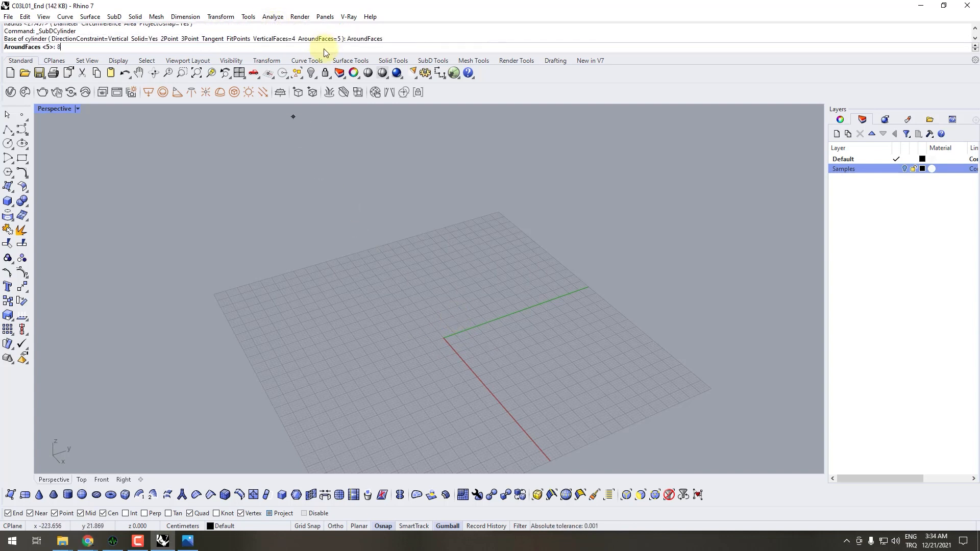
pyautogui.press('Return')
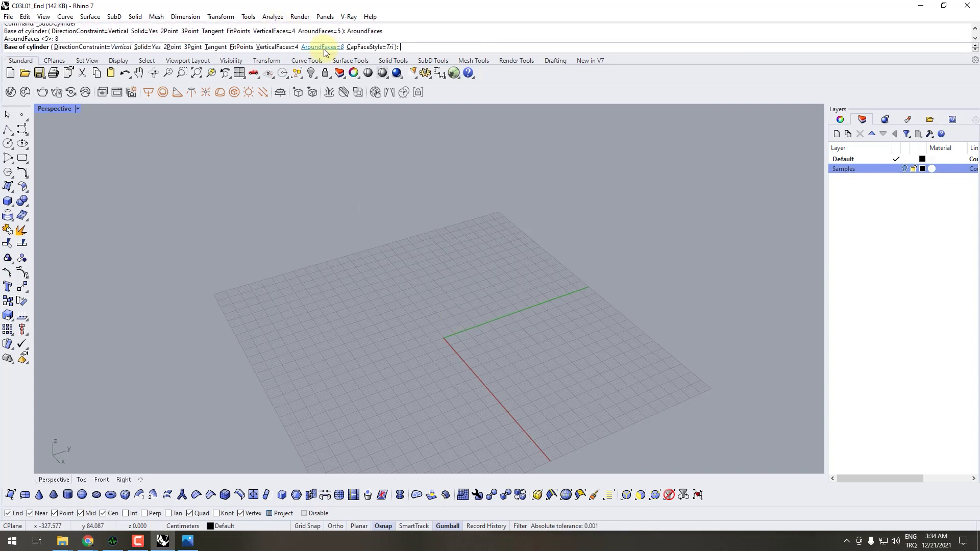
pyautogui.click(276, 47)
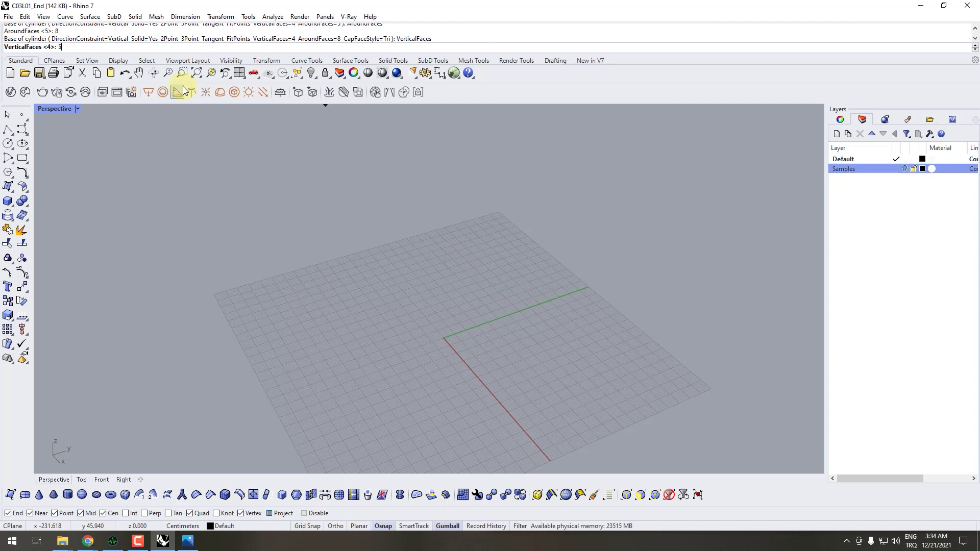
pyautogui.press('Return')
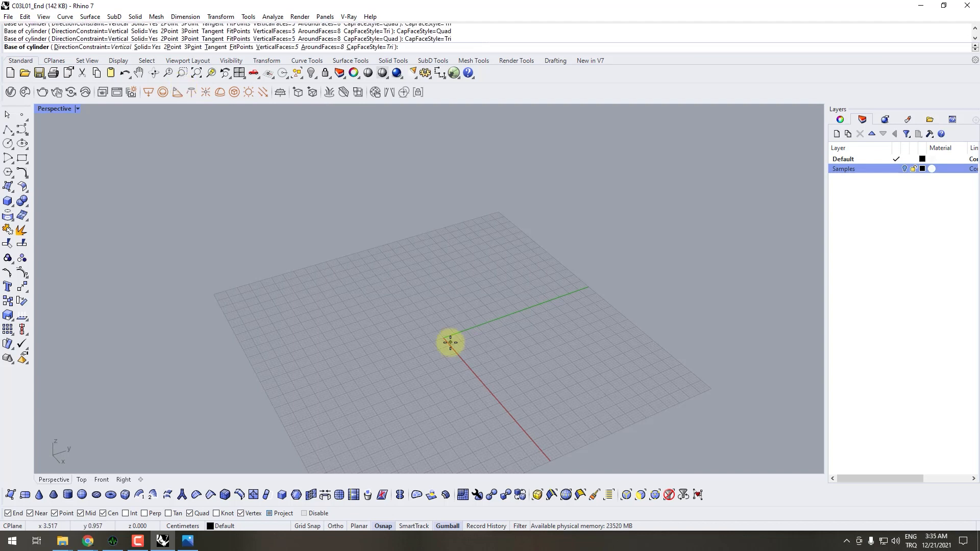
pyautogui.write('0')
pyautogui.press('Return')
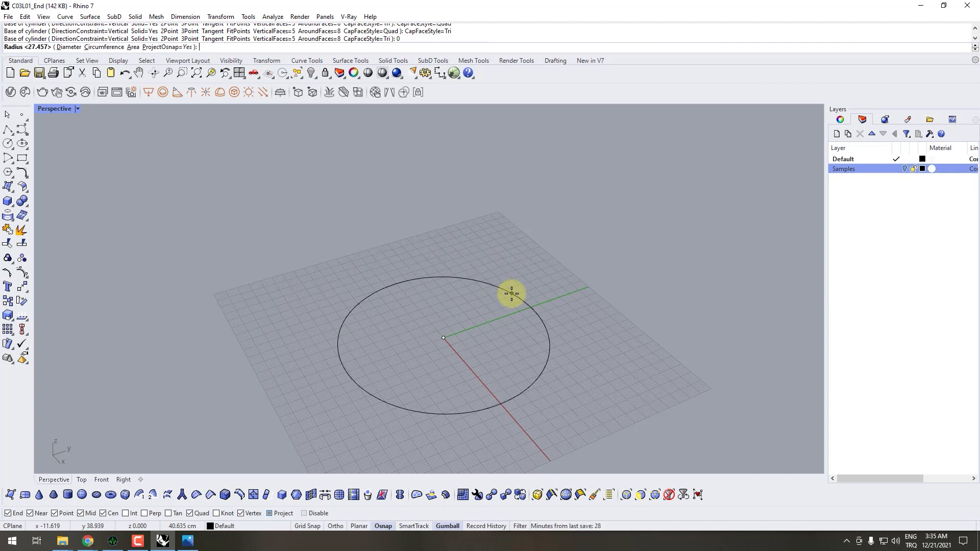
pyautogui.write('20')
pyautogui.press('Return')
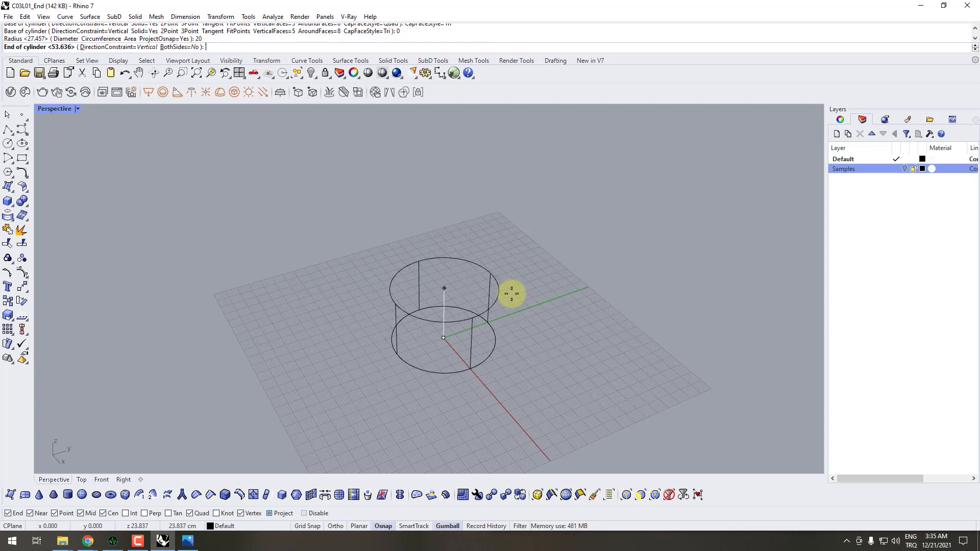
pyautogui.write('45')
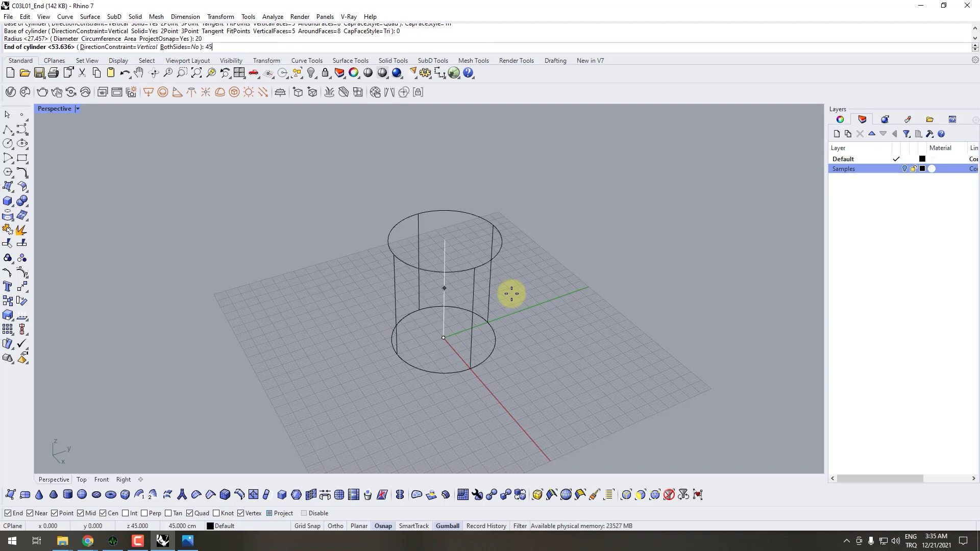
pyautogui.press('Return')
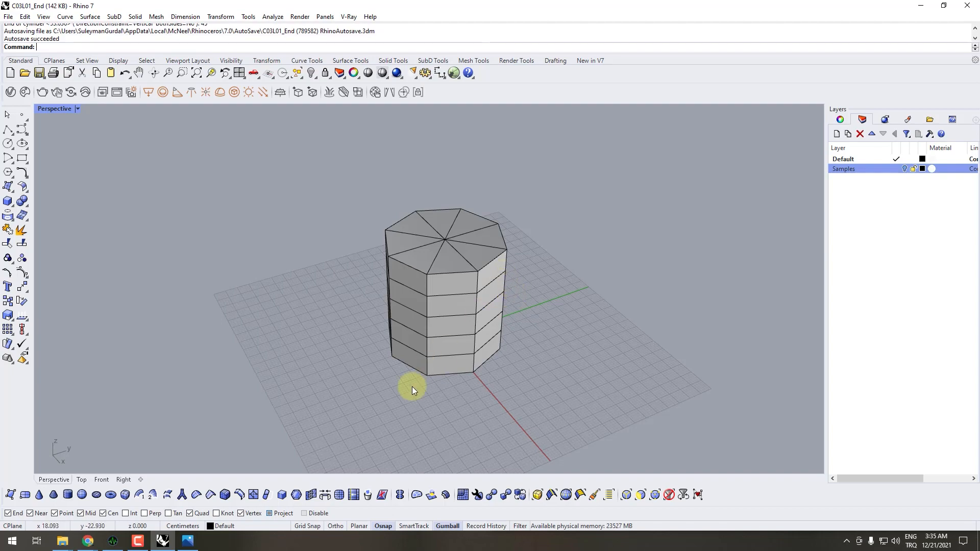
# - Switch the SubD to smooth display and compare the cylinder's rounded top and bottom with the Puff_3.jpg reference
pyautogui.moveTo(412, 387); pyautogui.dragTo(540, 364, button='right')
pyautogui.press('Tab')
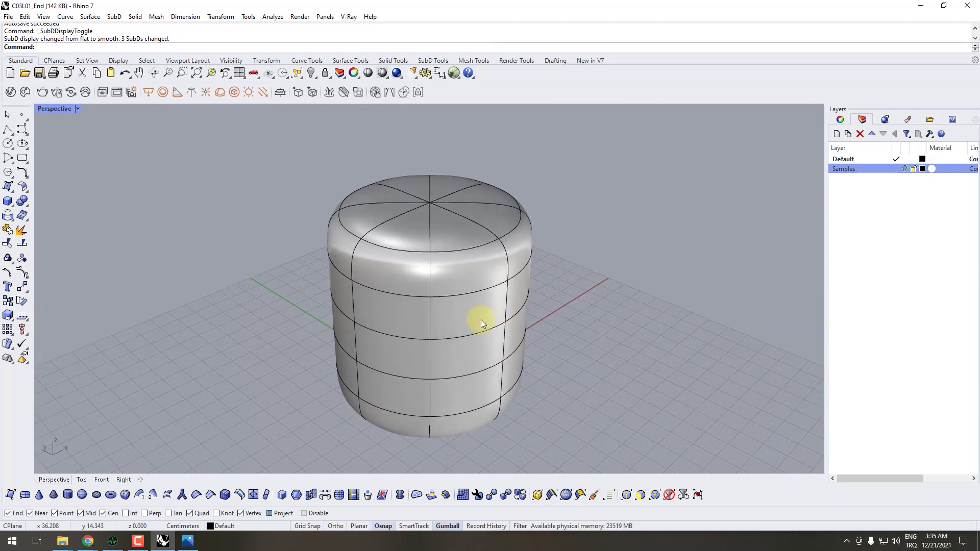
pyautogui.moveTo(481, 320); pyautogui.dragTo(434, 394, button='right')
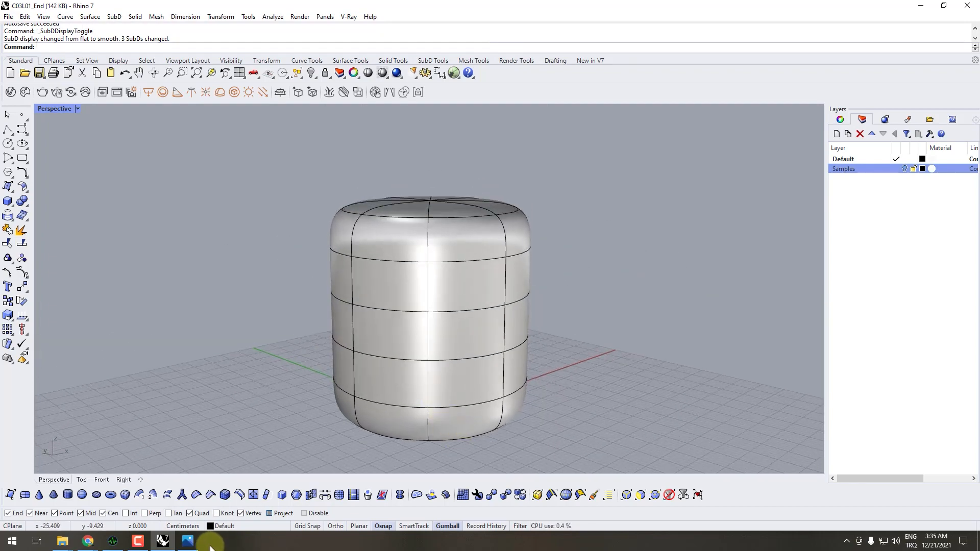
pyautogui.click(188, 541)
pyautogui.keyDown('shift'); pyautogui.moveTo(396, 365); pyautogui.dragTo(239, 362, button='right'); pyautogui.keyUp('shift')
pyautogui.click(190, 543)
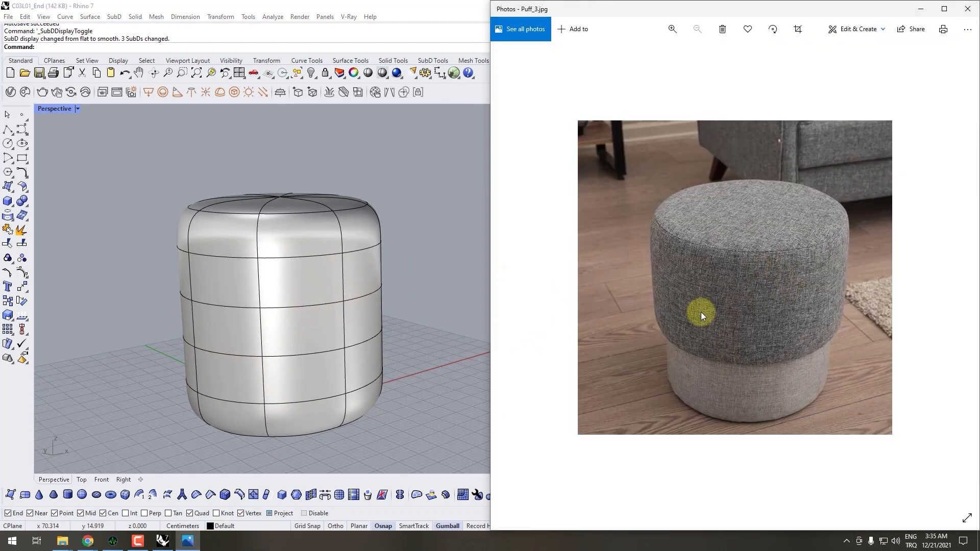
pyautogui.moveTo(377, 234); pyautogui.dragTo(382, 216, button='right')
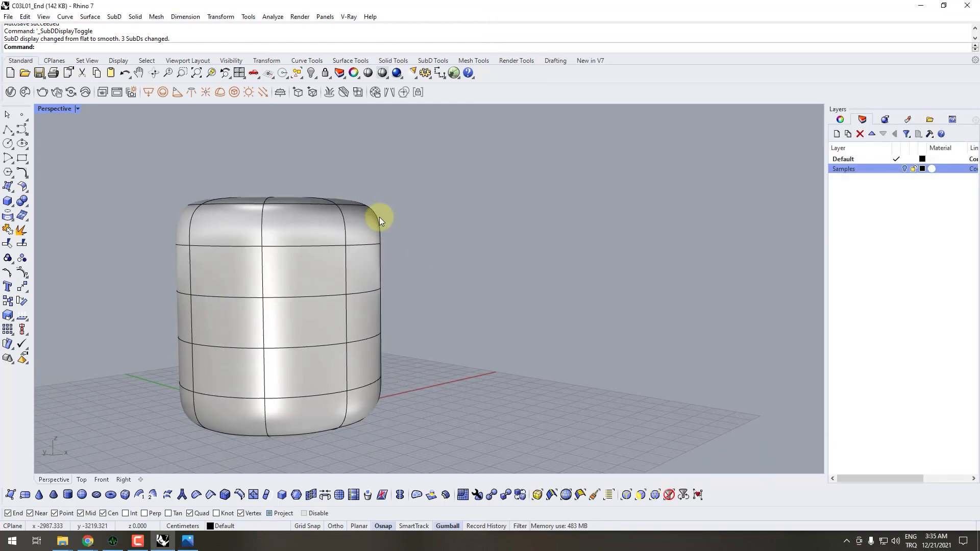
pyautogui.moveTo(380, 418); pyautogui.dragTo(291, 459, button='right')
pyautogui.click(188, 541)
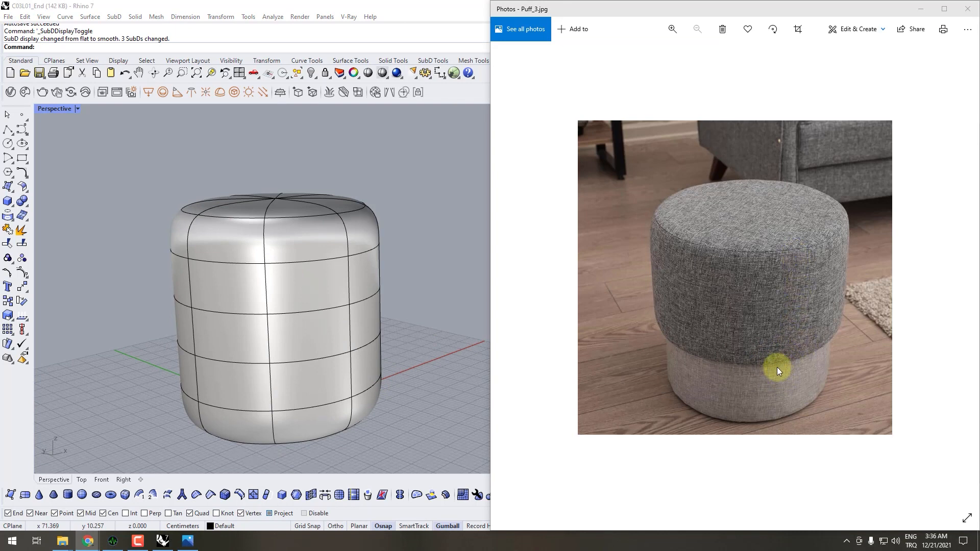
pyautogui.moveTo(386, 294); pyautogui.dragTo(383, 293, button='right')
pyautogui.moveTo(383, 293); pyautogui.dragTo(358, 305, button='right')
pyautogui.click(187, 541)
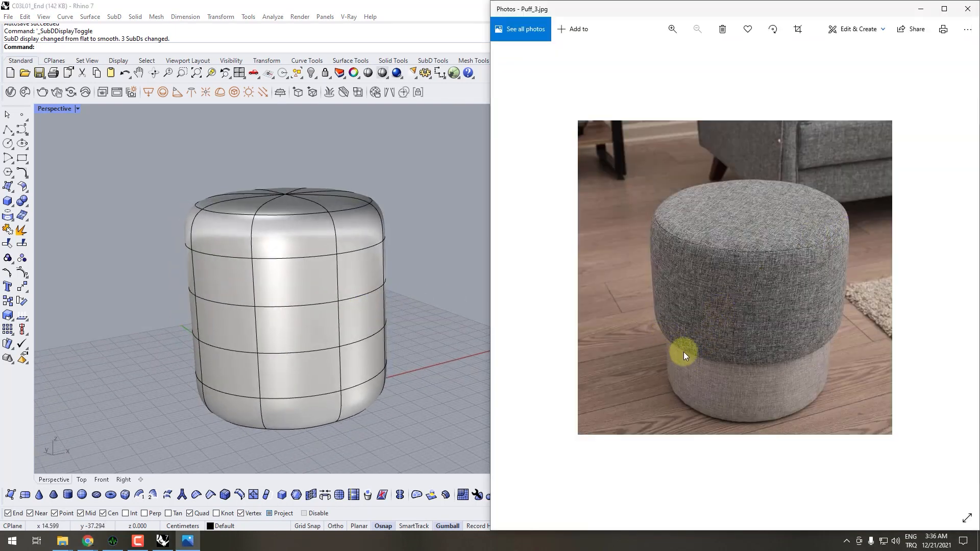
pyautogui.moveTo(312, 327); pyautogui.dragTo(381, 304, button='right')
# - Raise the cylinder's uppermost side edge loop closer to the top face to tighten the rounded upper rim
pyautogui.press('Tab')
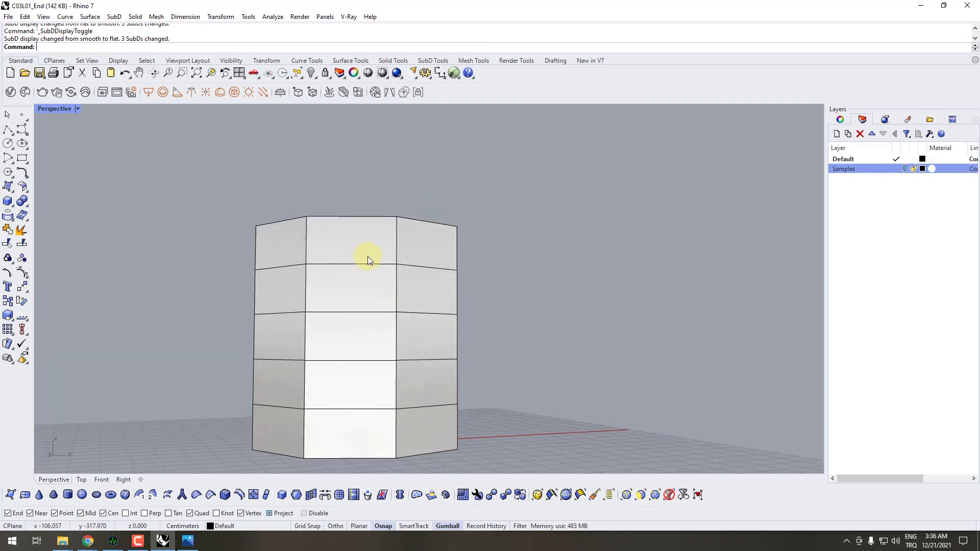
pyautogui.moveTo(368, 258); pyautogui.dragTo(452, 265, button='right')
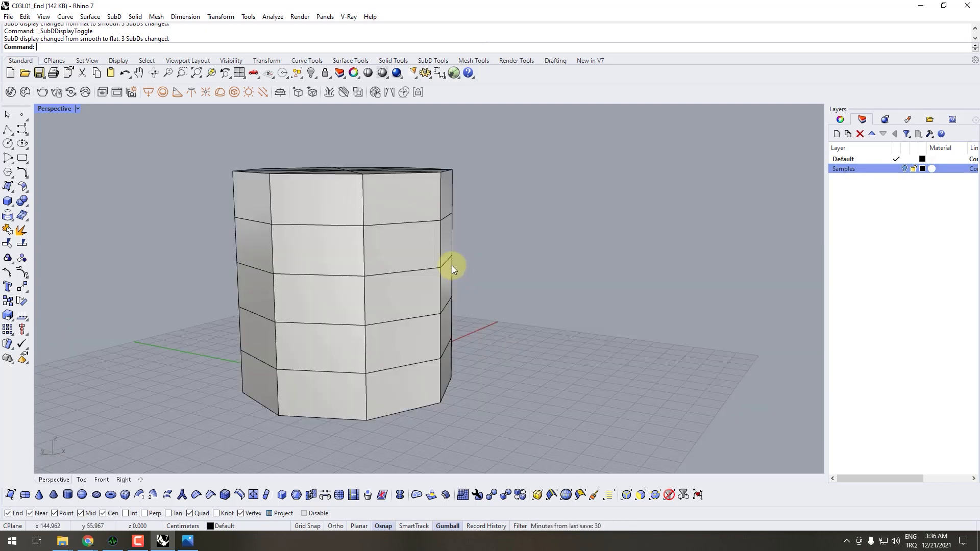
pyautogui.keyDown('ctrl'); pyautogui.keyDown('shift'); pyautogui.doubleClick(382, 224); pyautogui.keyUp('shift'); pyautogui.keyUp('ctrl')
pyautogui.moveTo(382, 225); pyautogui.dragTo(419, 245, button='right')
pyautogui.press('Tab')
pyautogui.press('Tab')
pyautogui.press('Tab')
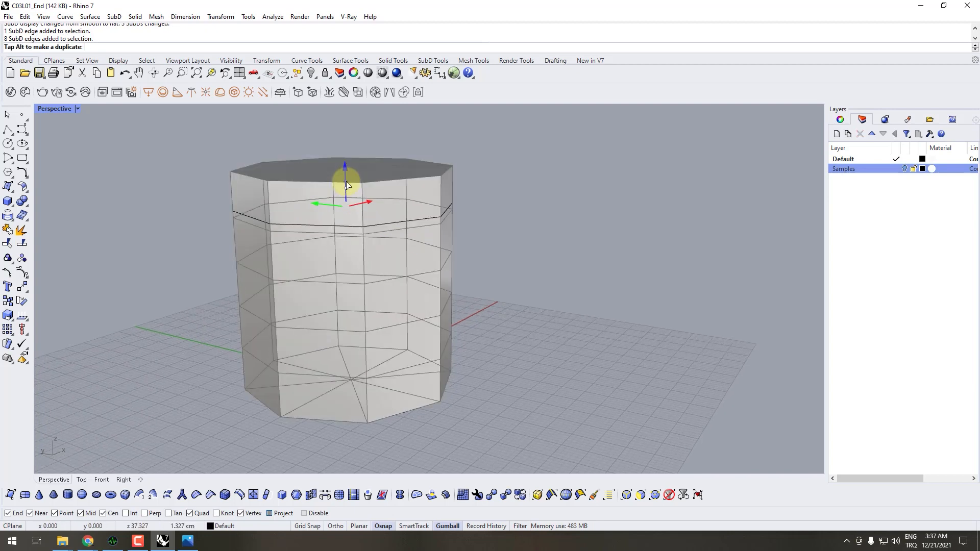
pyautogui.moveTo(345, 194); pyautogui.dragTo(347, 177)
pyautogui.moveTo(363, 207); pyautogui.dragTo(363, 183, button='right')
pyautogui.moveTo(346, 182)
pyautogui.mouseDown()
pyautogui.moveTo(343, 166)
pyautogui.moveTo(345, 176)
pyautogui.mouseUp()
pyautogui.doubleClick(416, 205)
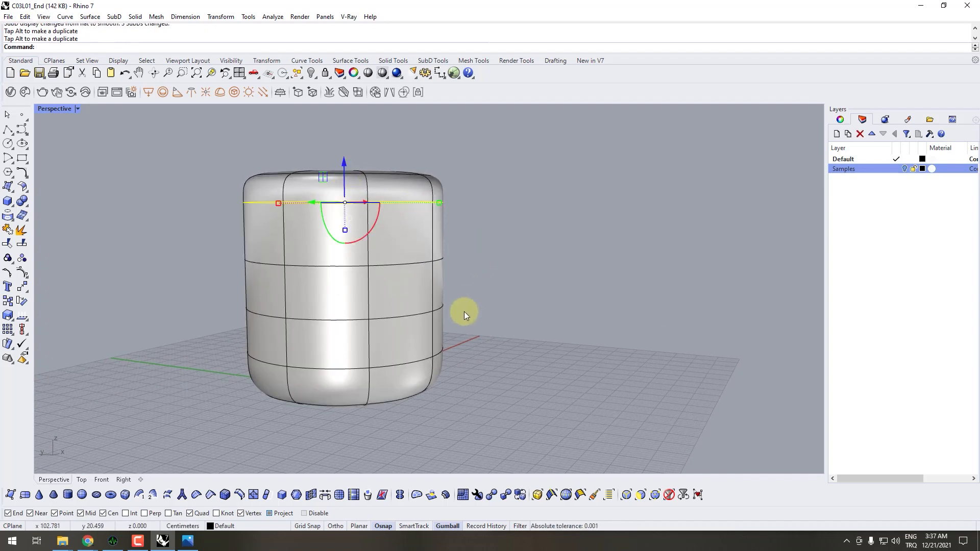
# - Lower the cylinder's bottommost side edge loop closer to the base, checking the Puff_3.jpg reference, to tighten the lower rounding
pyautogui.keyDown('shift'); pyautogui.moveTo(464, 311); pyautogui.dragTo(504, 217, button='right'); pyautogui.keyUp('shift')
pyautogui.click(495, 315)
pyautogui.click(433, 271)
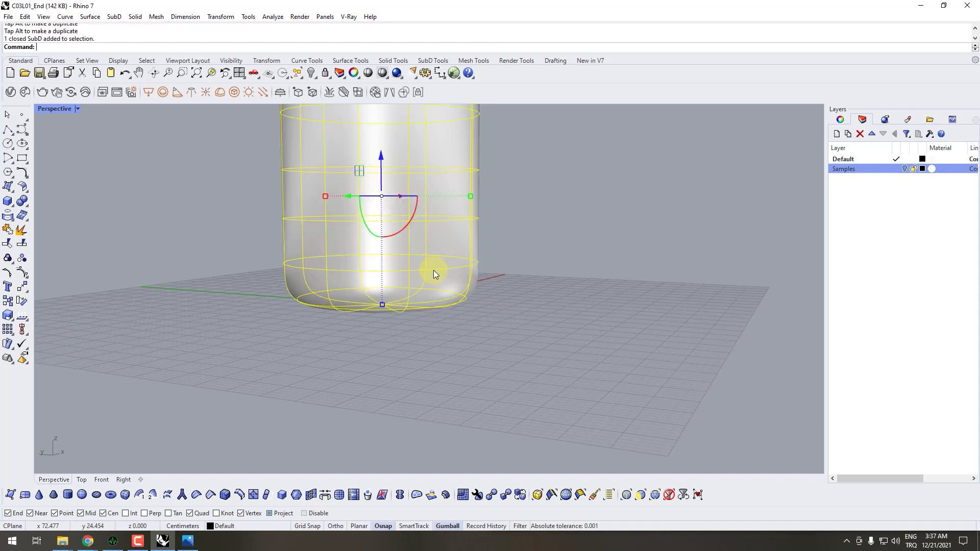
pyautogui.click(544, 284)
pyautogui.press('Tab')
pyautogui.doubleClick(449, 270)
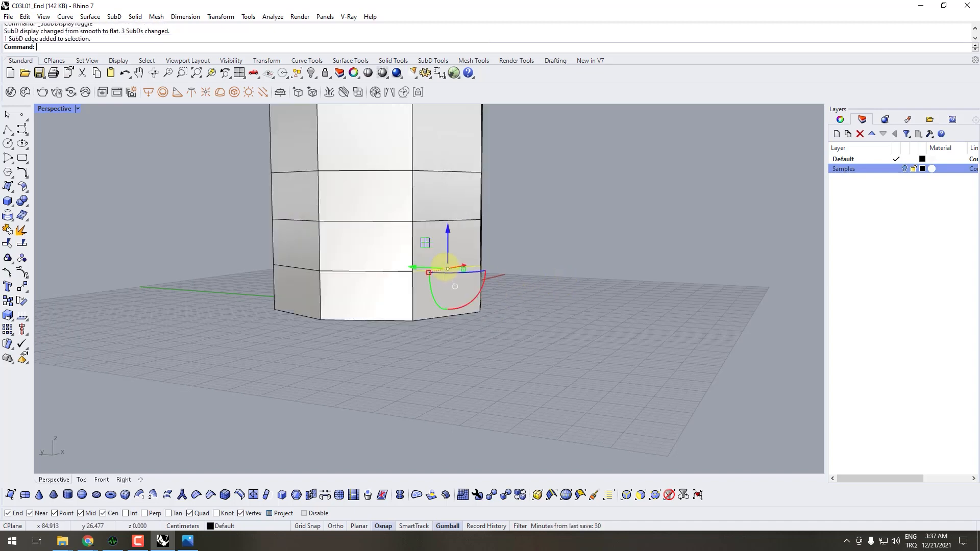
pyautogui.click(198, 544)
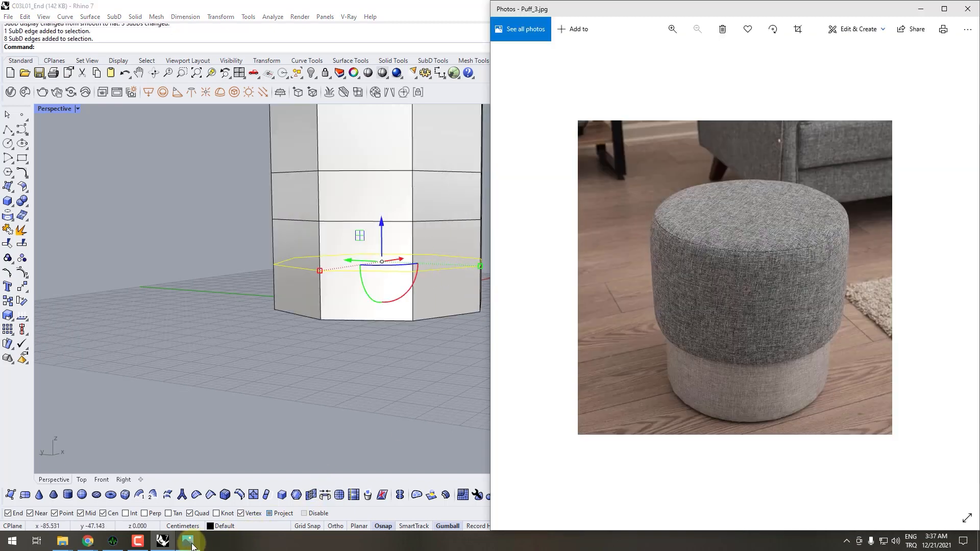
pyautogui.click(192, 545)
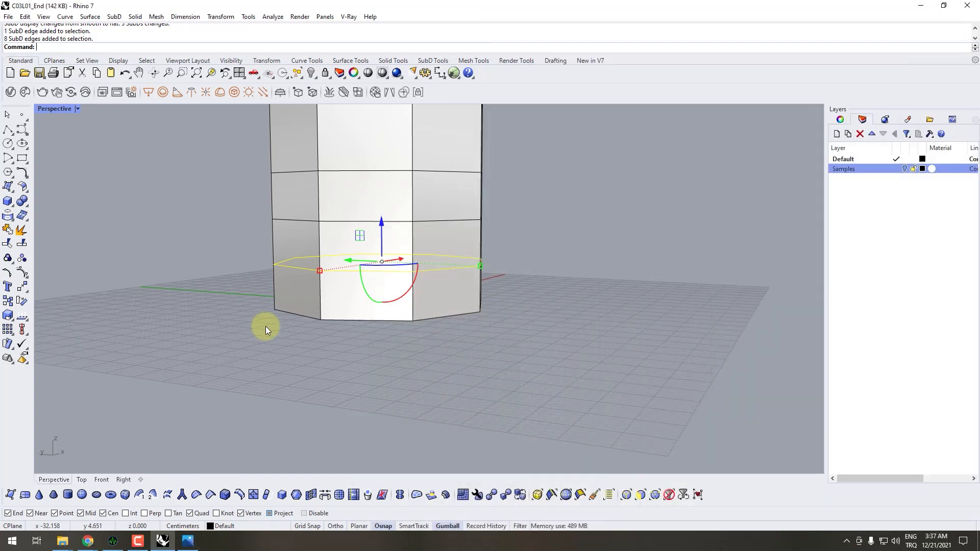
pyautogui.press('Tab')
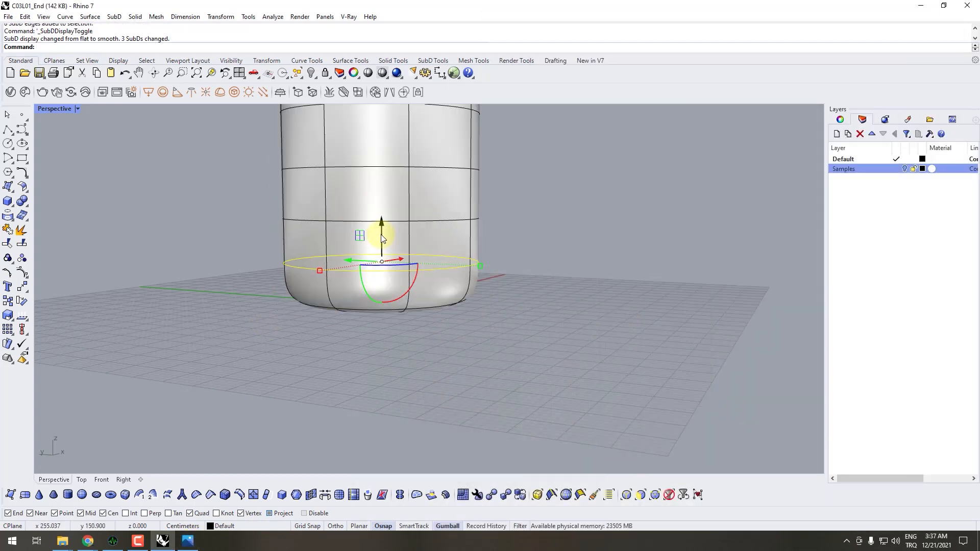
pyautogui.moveTo(382, 239); pyautogui.dragTo(380, 274)
pyautogui.moveTo(426, 287); pyautogui.dragTo(409, 303, button='right')
pyautogui.scroll(5, 396, 288)
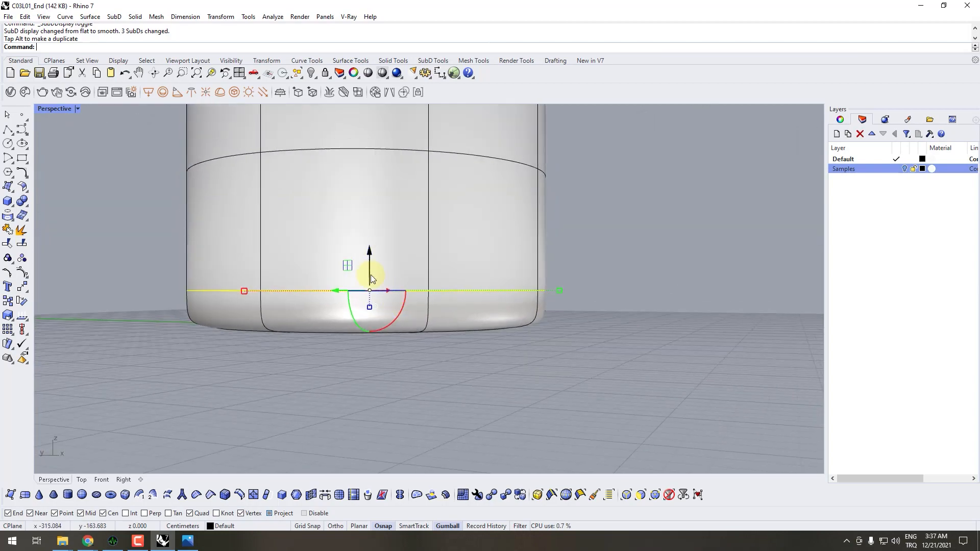
pyautogui.moveTo(372, 275); pyautogui.dragTo(378, 280, button='right')
pyautogui.moveTo(372, 272)
pyautogui.mouseDown()
pyautogui.moveTo(371, 233)
pyautogui.moveTo(371, 263)
pyautogui.mouseUp()
pyautogui.moveTo(443, 295); pyautogui.dragTo(472, 326, button='right')
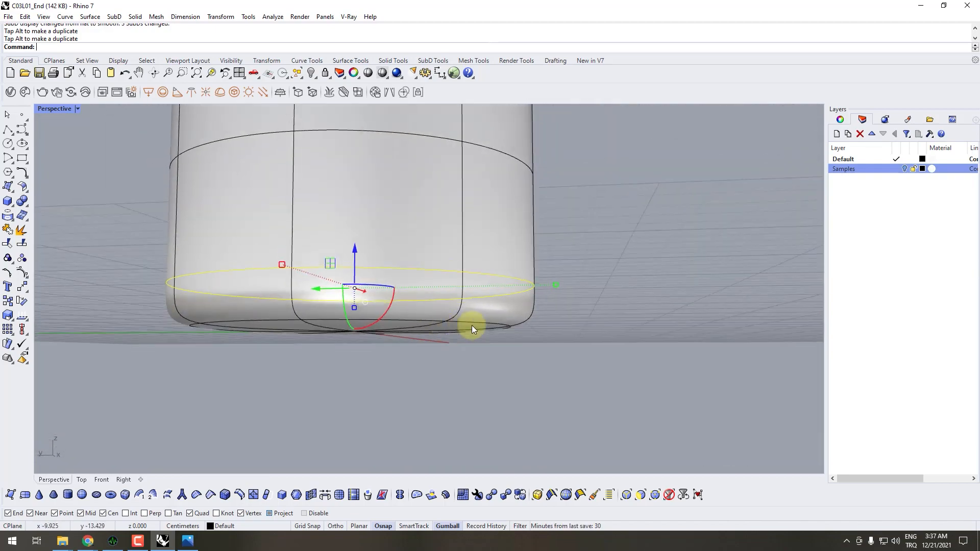
pyautogui.scroll(4, 472, 325)
pyautogui.scroll(-6, 521, 322)
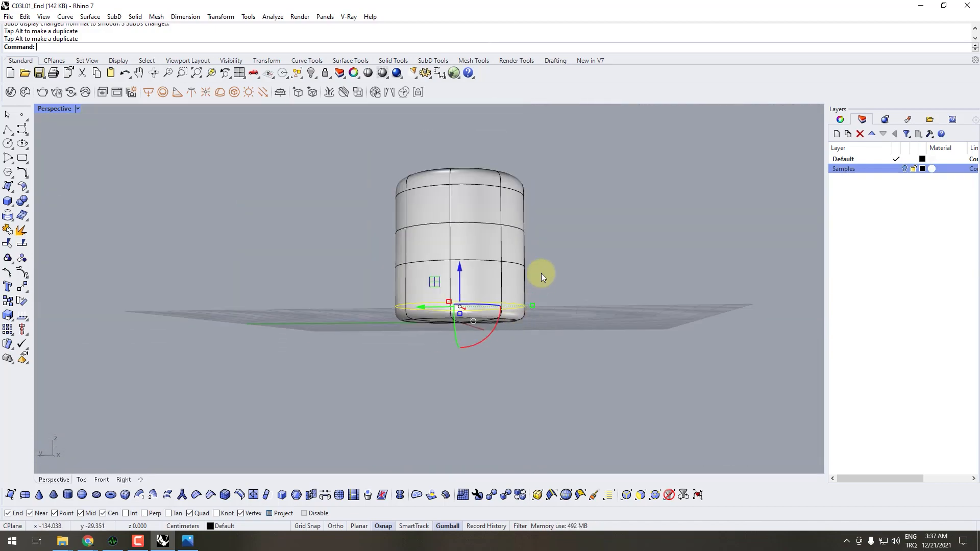
# - In flat display, move the upper of the two middle edge loops down close to the loop beneath it
pyautogui.scroll(3, 474, 300)
pyautogui.press('Tab')
pyautogui.moveTo(477, 305); pyautogui.dragTo(443, 304, button='right')
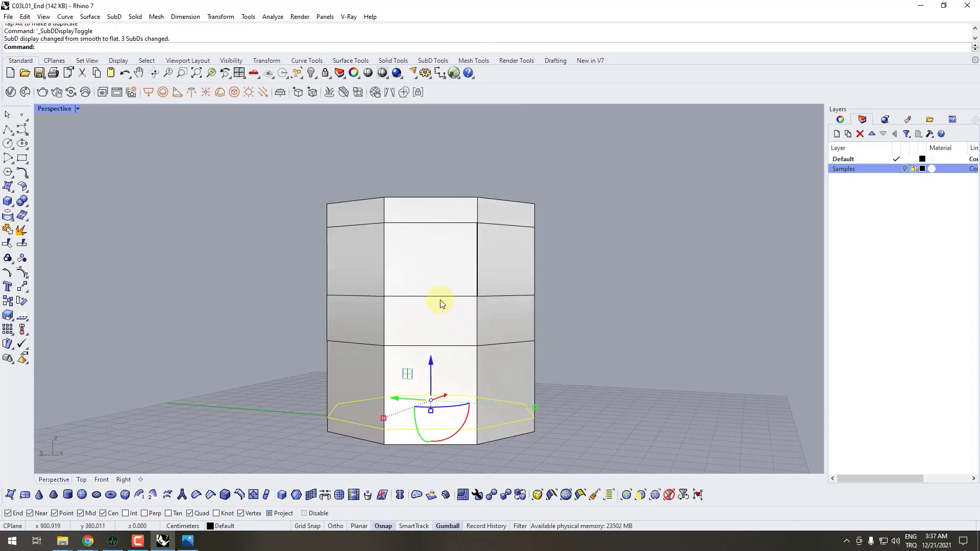
pyautogui.moveTo(438, 339); pyautogui.dragTo(435, 308, button='right')
pyautogui.click(433, 289)
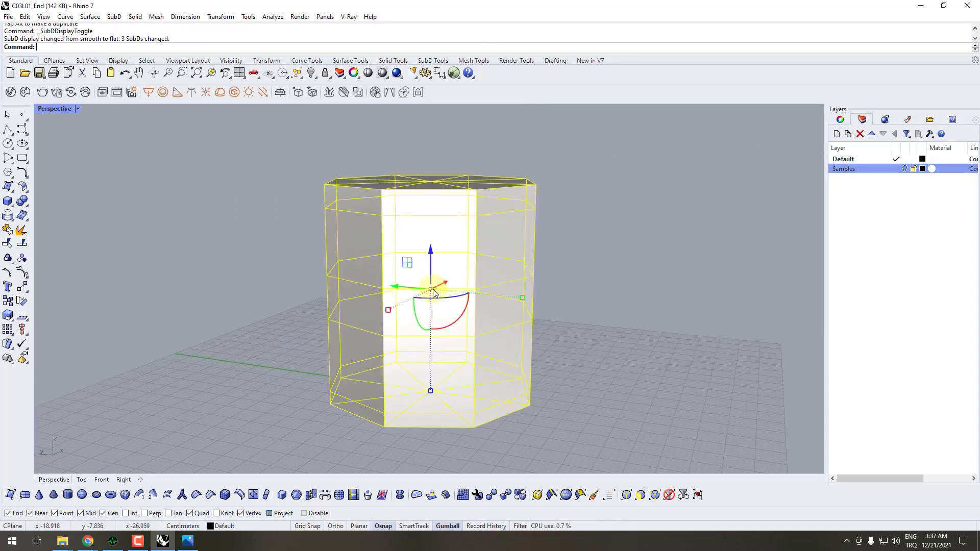
pyautogui.click(653, 290)
pyautogui.keyDown('ctrl'); pyautogui.keyDown('shift'); pyautogui.doubleClick(461, 293); pyautogui.keyUp('shift'); pyautogui.keyUp('ctrl')
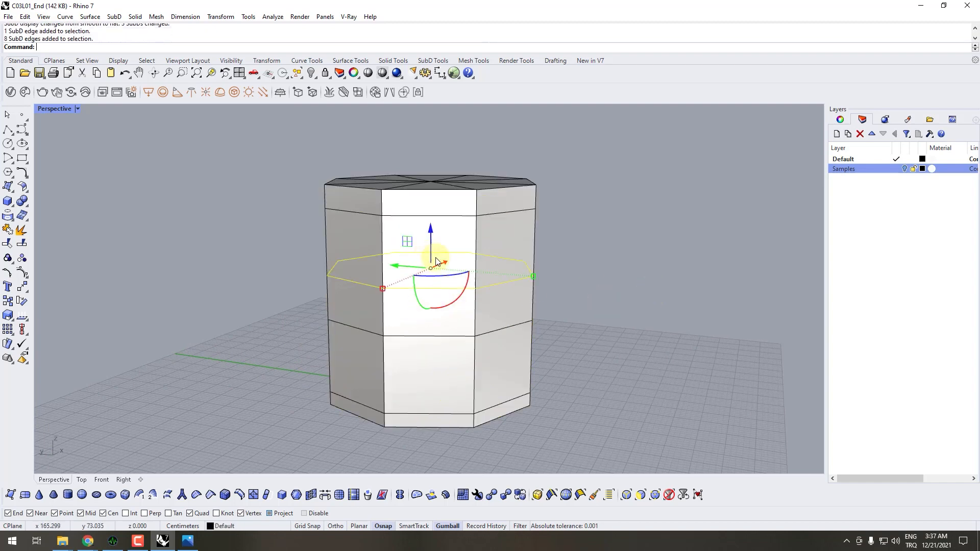
pyautogui.moveTo(449, 286); pyautogui.dragTo(422, 247, button='right')
pyautogui.moveTo(422, 248); pyautogui.dragTo(423, 266)
pyautogui.click(409, 330)
pyautogui.press('Escape')
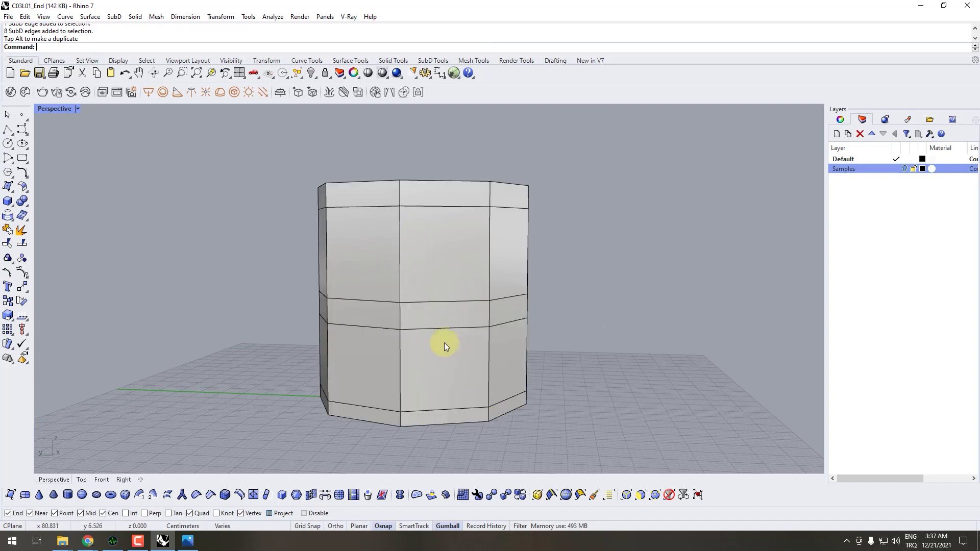
# - Raise the lower middle edge loop to leave only a narrow face band between the two middle loops
pyautogui.keyDown('ctrl'); pyautogui.keyDown('shift'); pyautogui.doubleClick(447, 328); pyautogui.keyUp('shift'); pyautogui.keyUp('ctrl')
pyautogui.moveTo(422, 294); pyautogui.dragTo(422, 282)
pyautogui.press('Escape')
pyautogui.moveTo(611, 363); pyautogui.dragTo(477, 449, button='right')
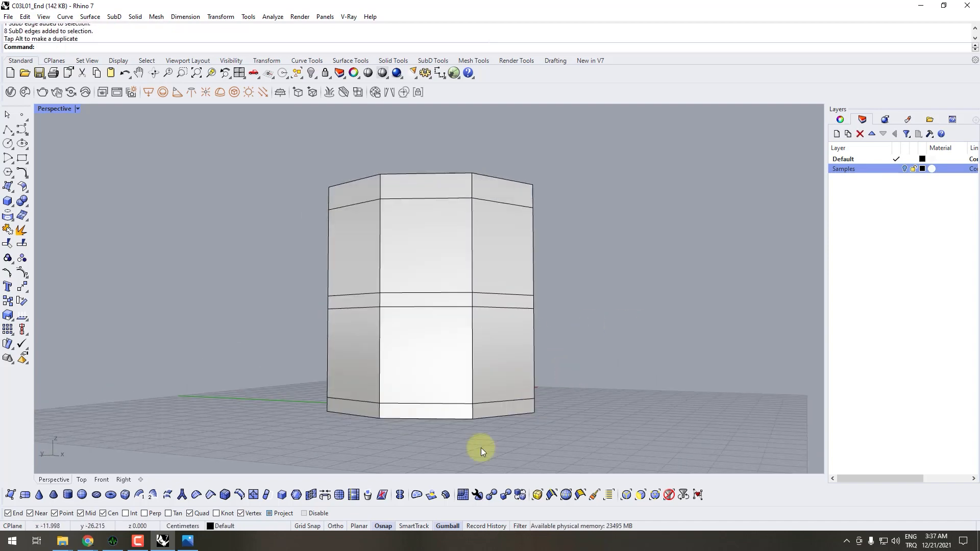
# - Check the Puff_3.jpg reference, and lower both middle edge loops together to move the dividing band farther down the cylinder
pyautogui.click(199, 547)
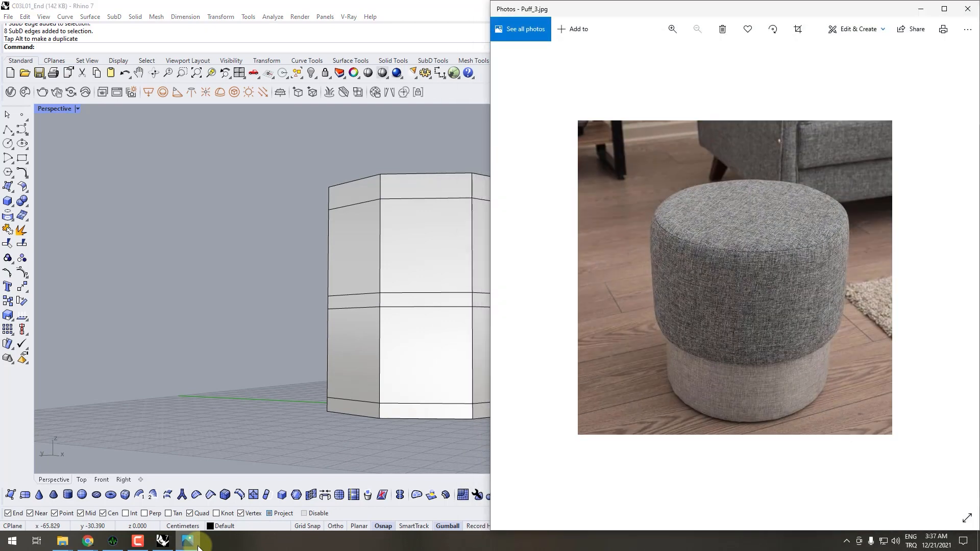
pyautogui.click(320, 324)
pyautogui.click(423, 295)
pyautogui.press('Escape')
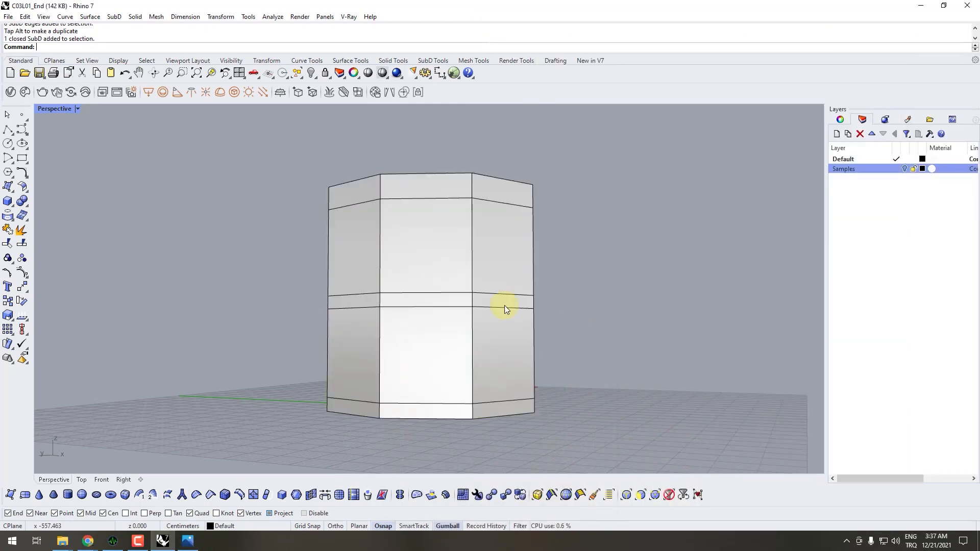
pyautogui.keyDown('ctrl'); pyautogui.keyDown('shift'); pyautogui.doubleClick(444, 293); pyautogui.keyUp('shift'); pyautogui.keyUp('ctrl')
pyautogui.keyDown('ctrl'); pyautogui.keyDown('shift'); pyautogui.doubleClick(494, 308); pyautogui.keyUp('shift'); pyautogui.keyUp('ctrl')
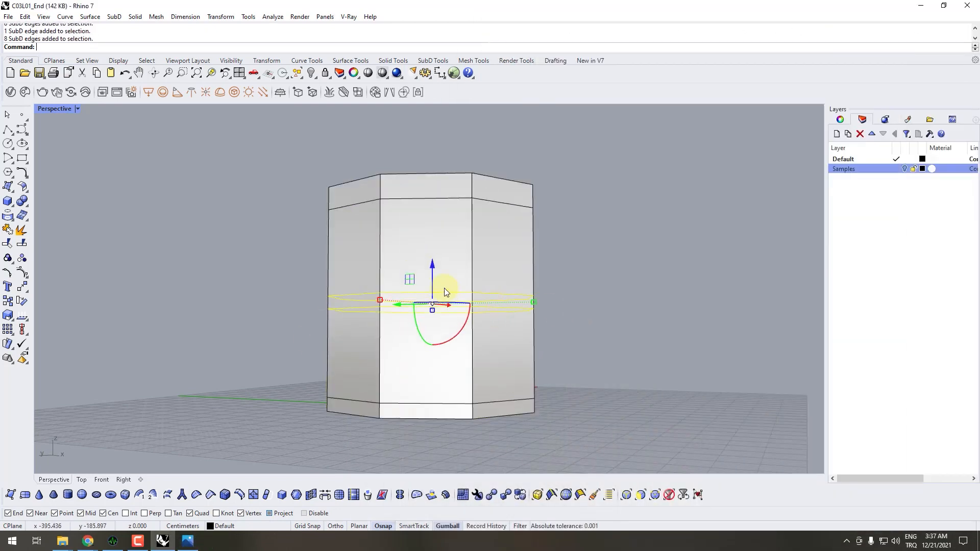
pyautogui.moveTo(434, 279); pyautogui.dragTo(435, 292)
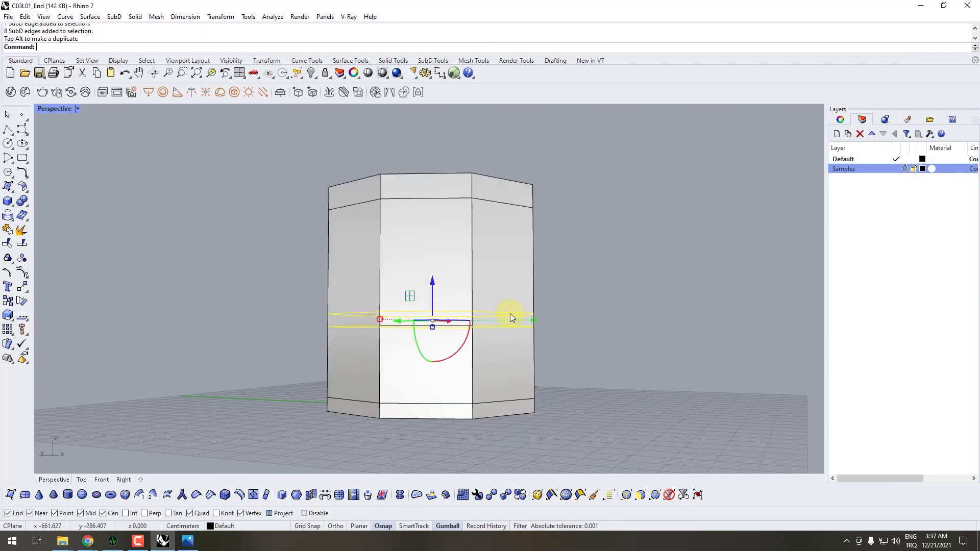
# - Restrict selection to vertices and select every vertex of the cylinder's lower part, from the lower middle edge loop down to the base
pyautogui.moveTo(510, 314); pyautogui.dragTo(534, 343, button='right')
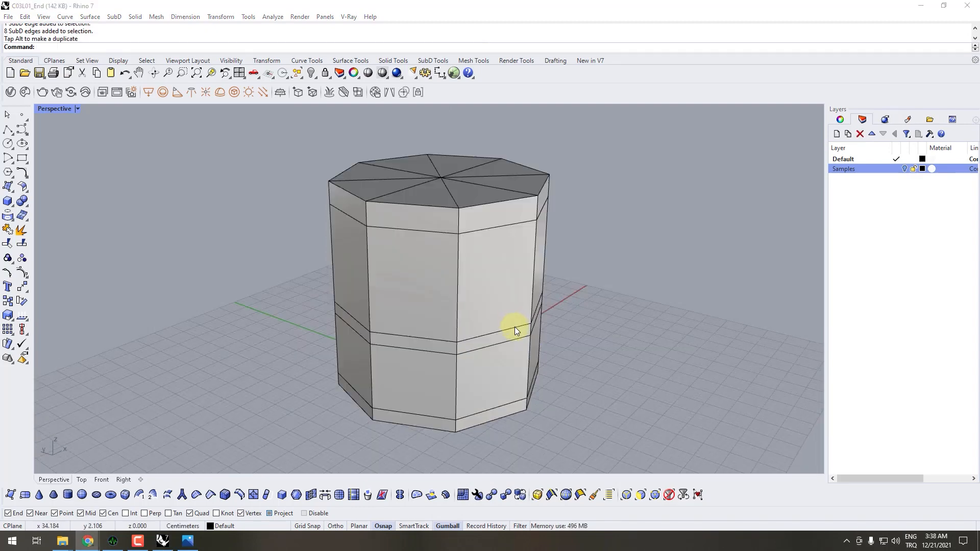
pyautogui.moveTo(515, 326); pyautogui.dragTo(528, 341, button='right')
pyautogui.scroll(5, 527, 342)
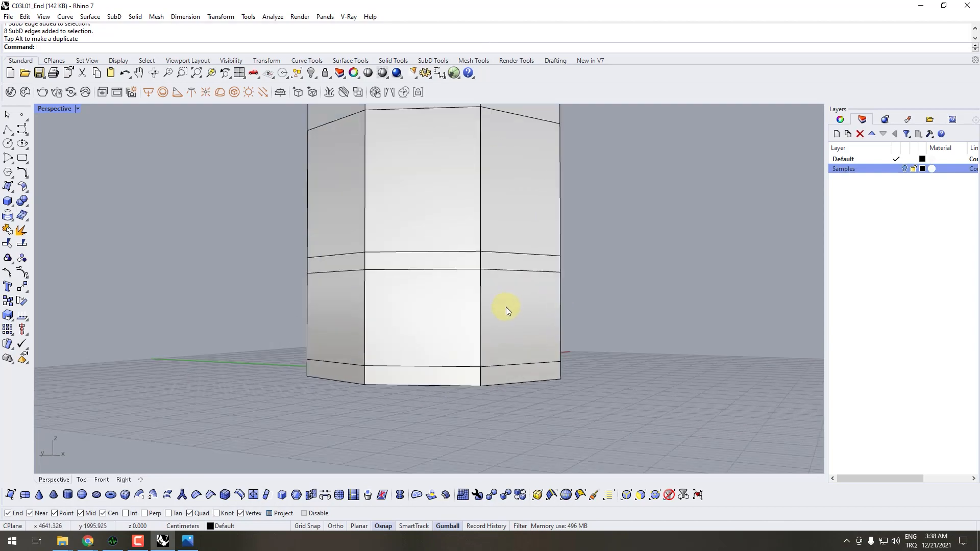
pyautogui.moveTo(415, 301); pyautogui.dragTo(438, 302, button='right')
pyautogui.scroll(-4, 461, 215)
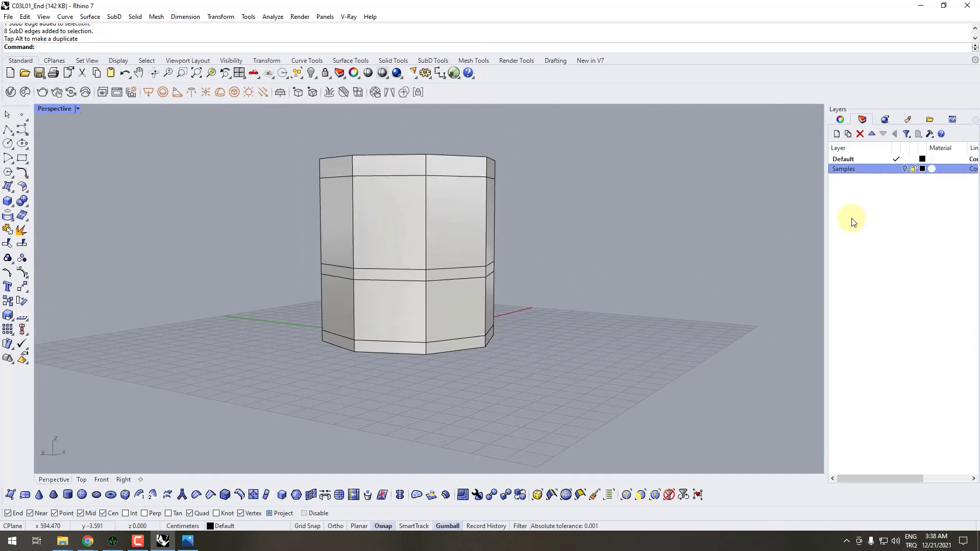
pyautogui.click(655, 495)
pyautogui.moveTo(378, 292); pyautogui.dragTo(490, 307, button='right')
pyautogui.moveTo(620, 392); pyautogui.dragTo(199, 269)
pyautogui.moveTo(388, 271); pyautogui.dragTo(486, 337, button='right')
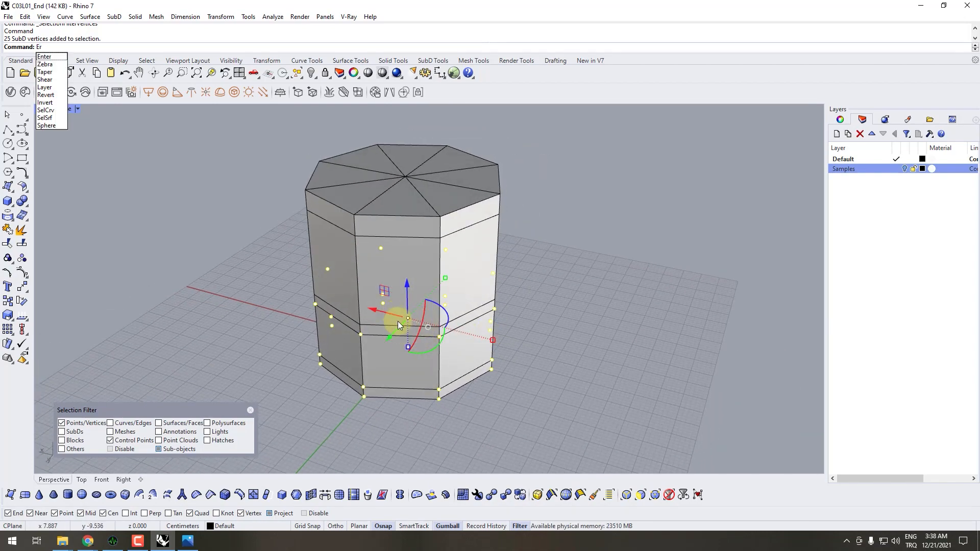
# - Scale the selected lower vertices inward along both horizontal axes to make the base section narrower than the upper part
pyautogui.press('Escape')
pyautogui.moveTo(492, 339); pyautogui.dragTo(482, 340)
pyautogui.moveTo(482, 339); pyautogui.dragTo(492, 320, button='right')
pyautogui.keyDown('shift'); pyautogui.moveTo(492, 321); pyautogui.dragTo(493, 322); pyautogui.keyUp('shift')
pyautogui.moveTo(492, 321); pyautogui.dragTo(468, 344, button='right')
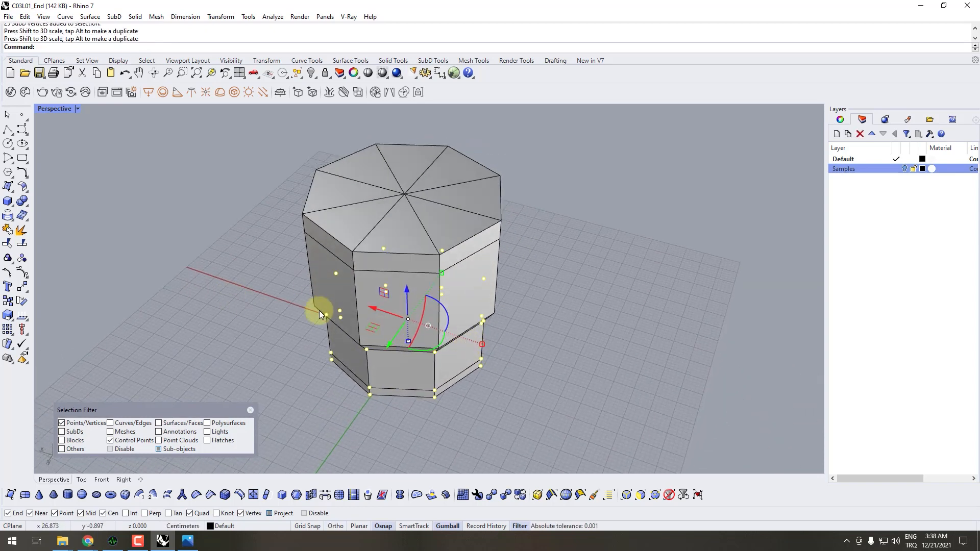
# - Apply Scale 2-D to the selected lower vertices, using the base's centre vertex as the base point and two reference points with Ortho
pyautogui.click(8, 315)
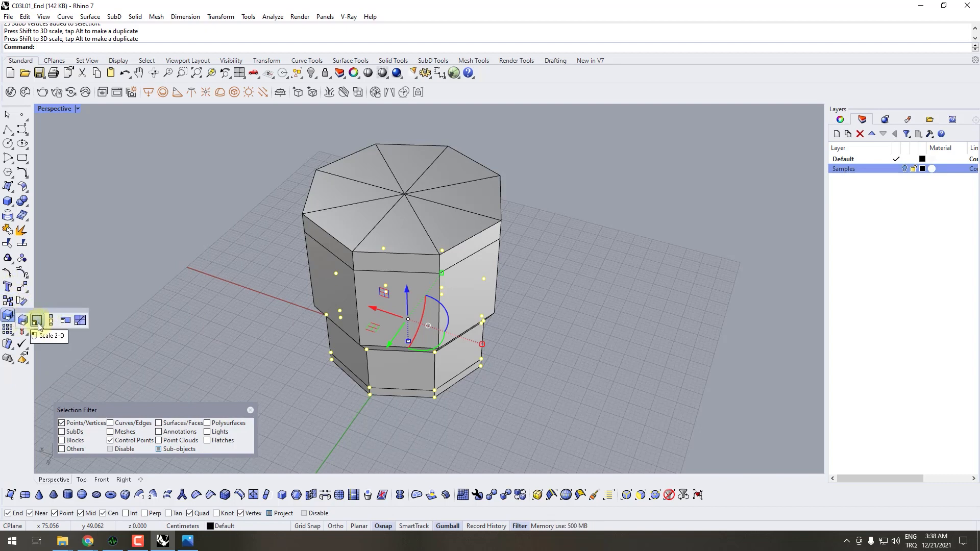
pyautogui.click(38, 324)
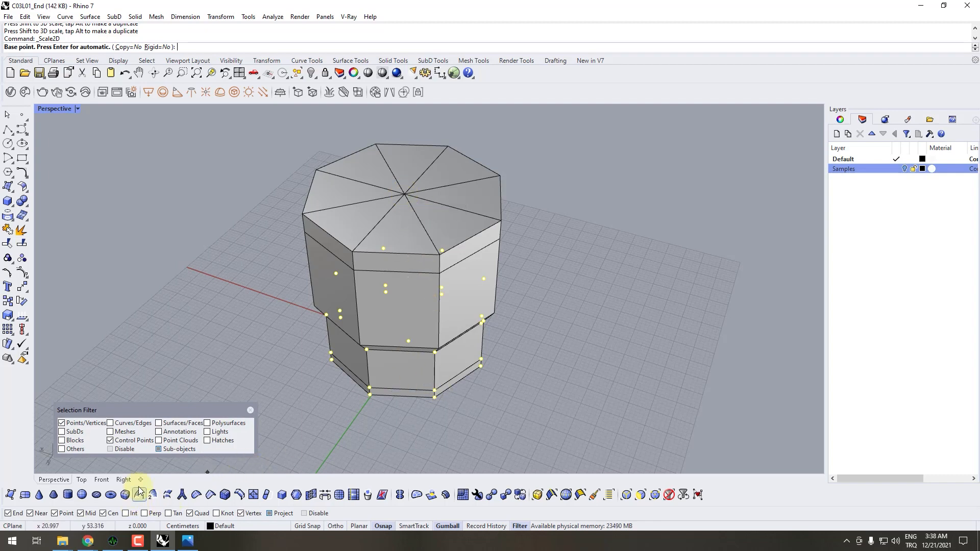
pyautogui.moveTo(416, 393); pyautogui.dragTo(420, 286, button='right')
pyautogui.scroll(6, 408, 313)
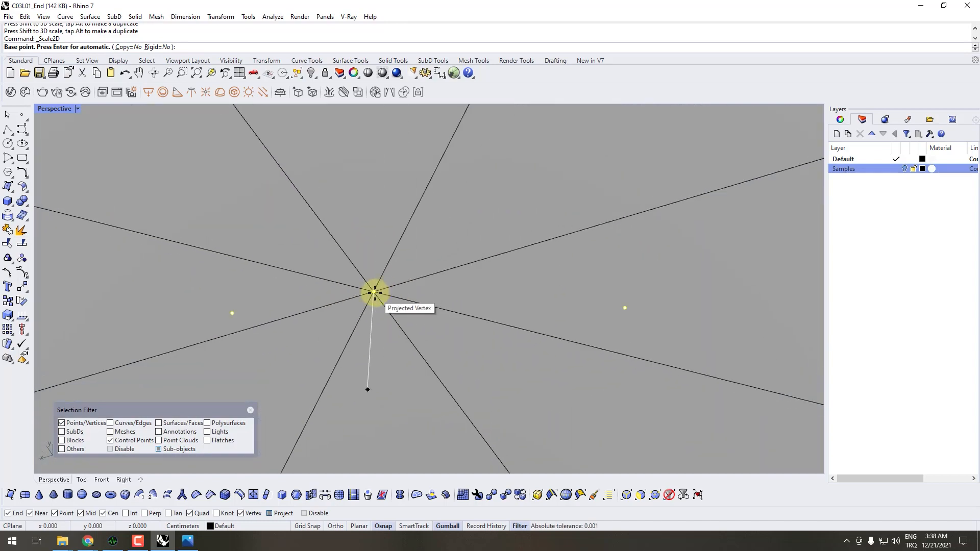
pyautogui.click(375, 293)
pyautogui.scroll(-9, 376, 292)
pyautogui.scroll(3, 438, 291)
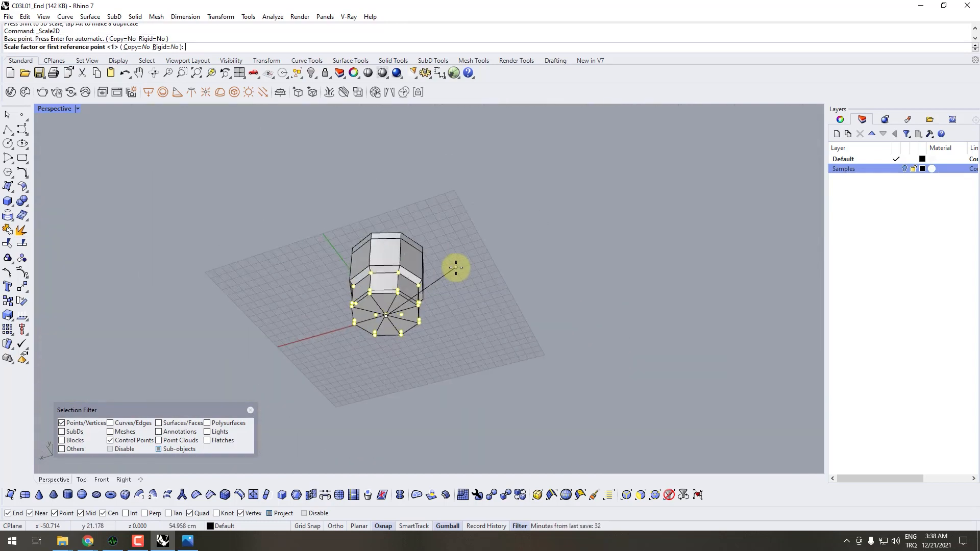
pyautogui.scroll(2, 456, 268)
pyautogui.keyDown('shift'); pyautogui.click(594, 286); pyautogui.keyUp('shift')
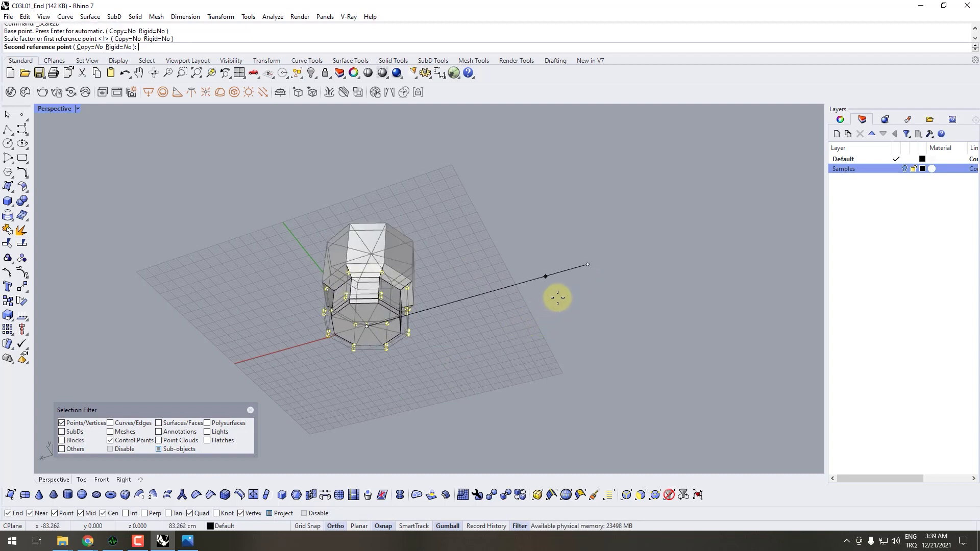
pyautogui.click(587, 291)
# - Deselect the lower vertices and switch the SubD display from flat to smooth
pyautogui.moveTo(586, 291); pyautogui.dragTo(411, 318, button='right')
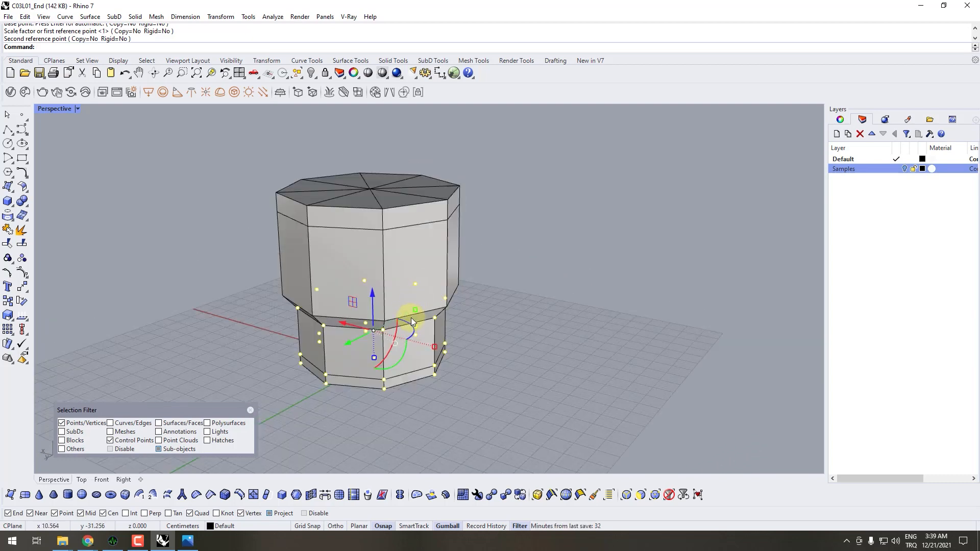
pyautogui.moveTo(415, 310); pyautogui.dragTo(411, 313)
pyautogui.moveTo(411, 312); pyautogui.dragTo(472, 303, button='right')
pyautogui.press('Tab')
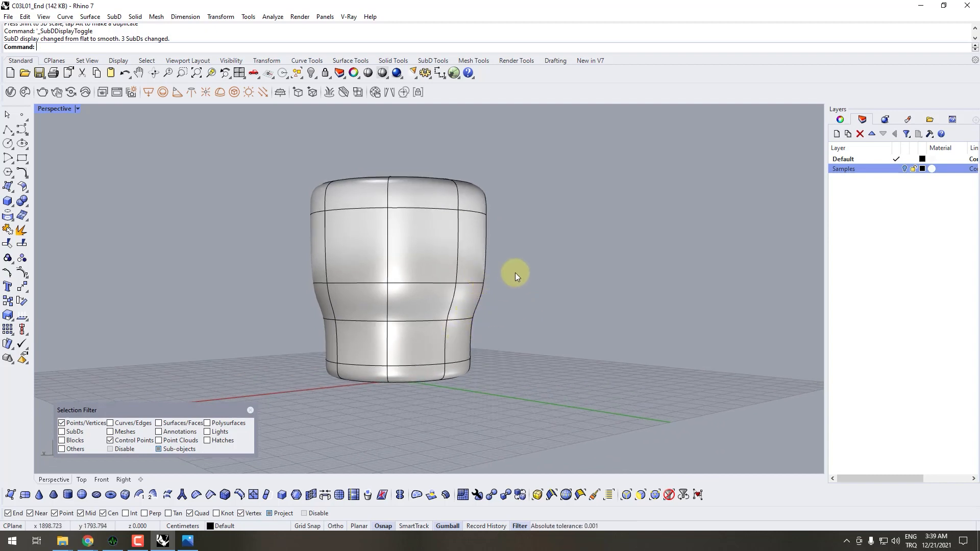
# - Compare the smoothed transition between the pouf's upper and lower parts with the Puff_3.jpg reference
pyautogui.click(179, 547)
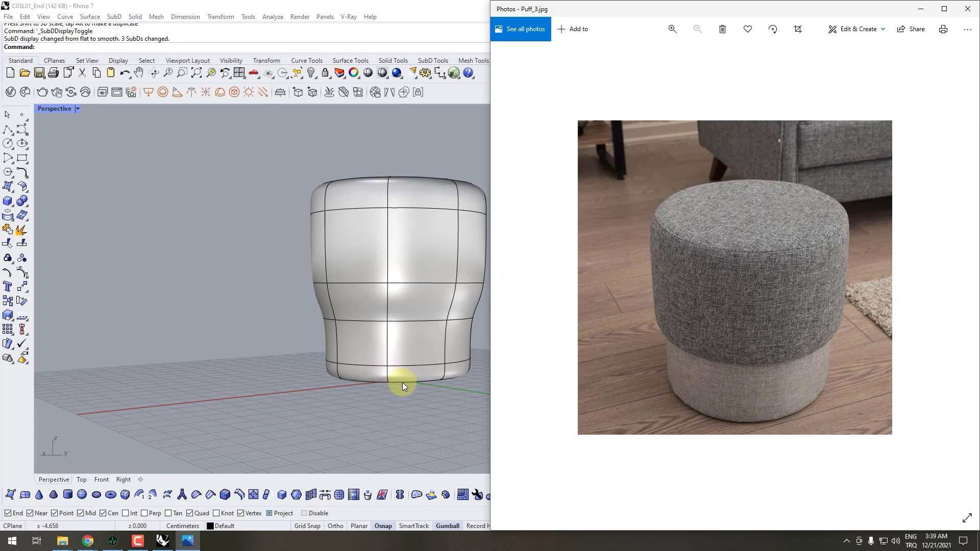
pyautogui.moveTo(402, 381); pyautogui.dragTo(531, 278, button='right')
pyautogui.scroll(4, 523, 301)
pyautogui.scroll(-2, 517, 307)
pyautogui.scroll(5, 517, 307)
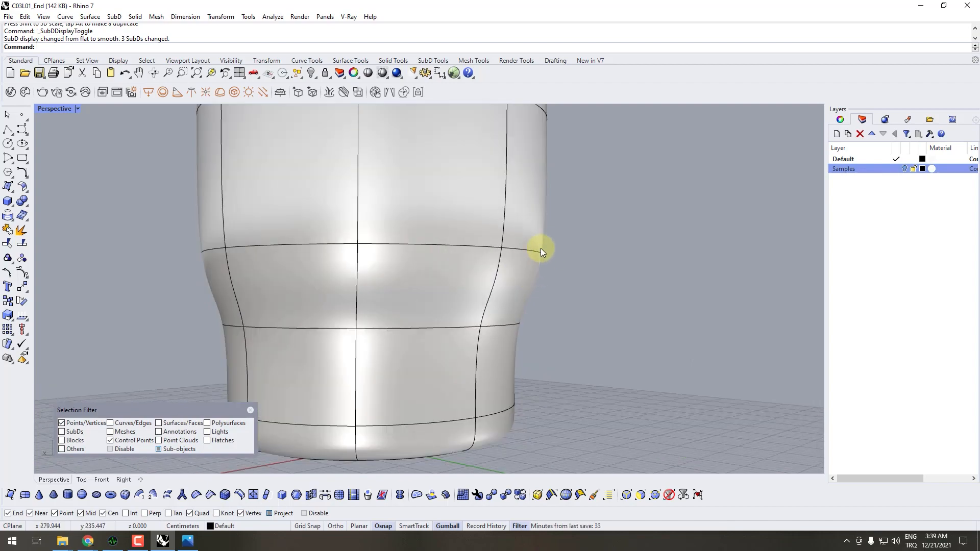
pyautogui.scroll(-4, 546, 263)
pyautogui.moveTo(548, 266); pyautogui.dragTo(540, 300, button='right')
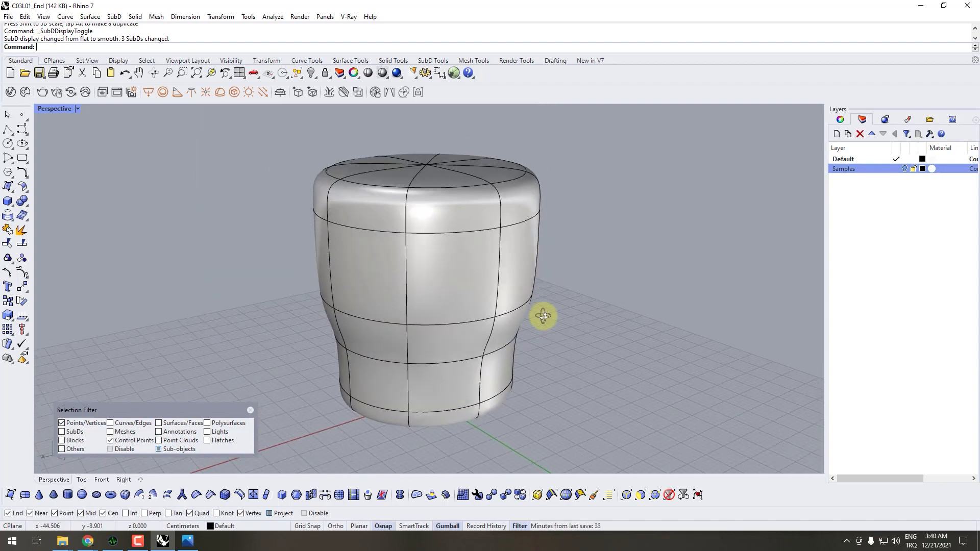